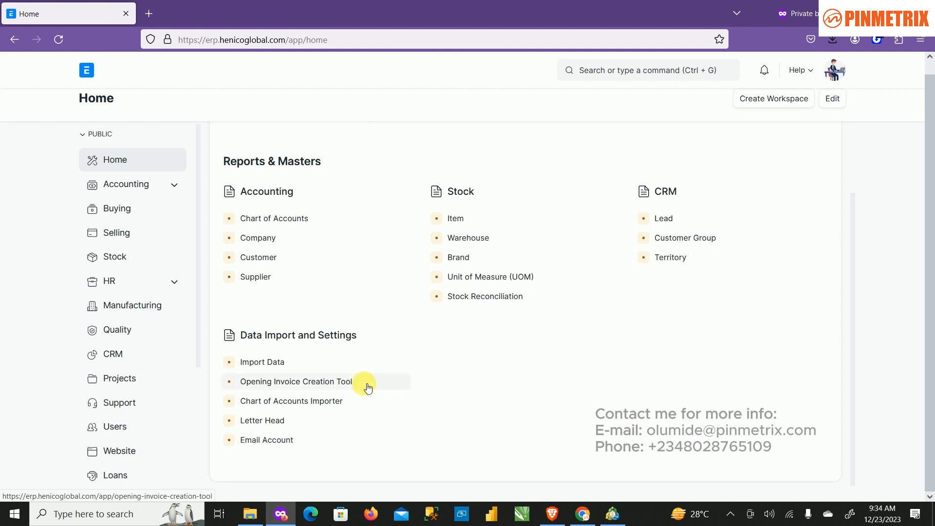
- Open the Point-of-Sale Profile list from the Selling workspace, closing the message shown on entry
scroll(593, 390, up, 3)
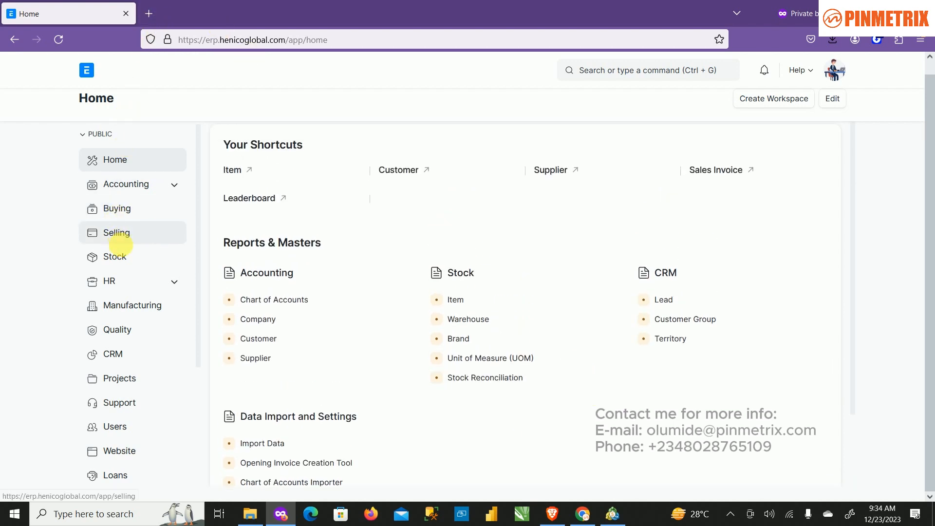
click(126, 233)
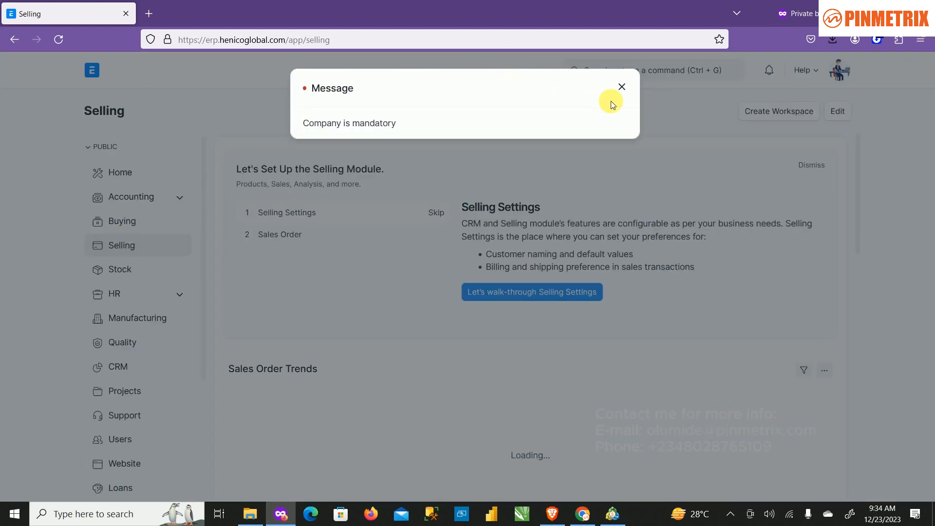
click(622, 89)
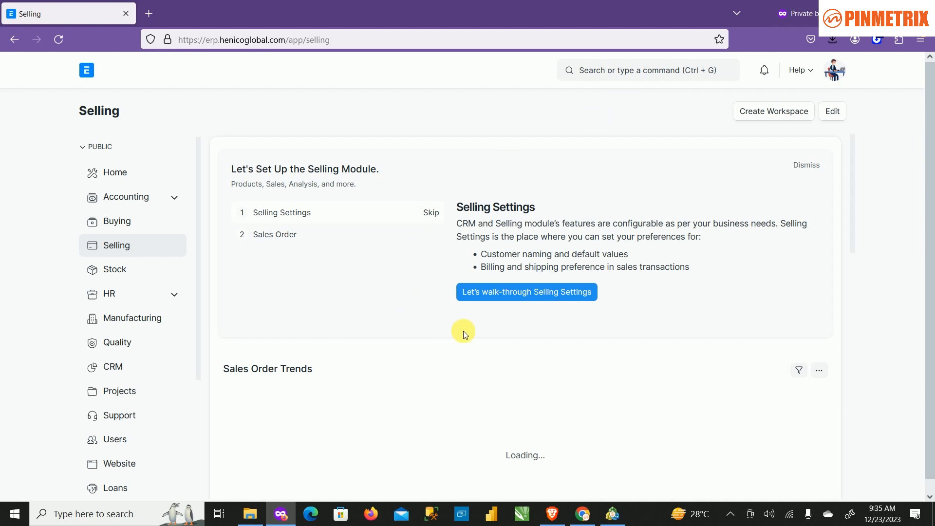
scroll(534, 304, down, 5)
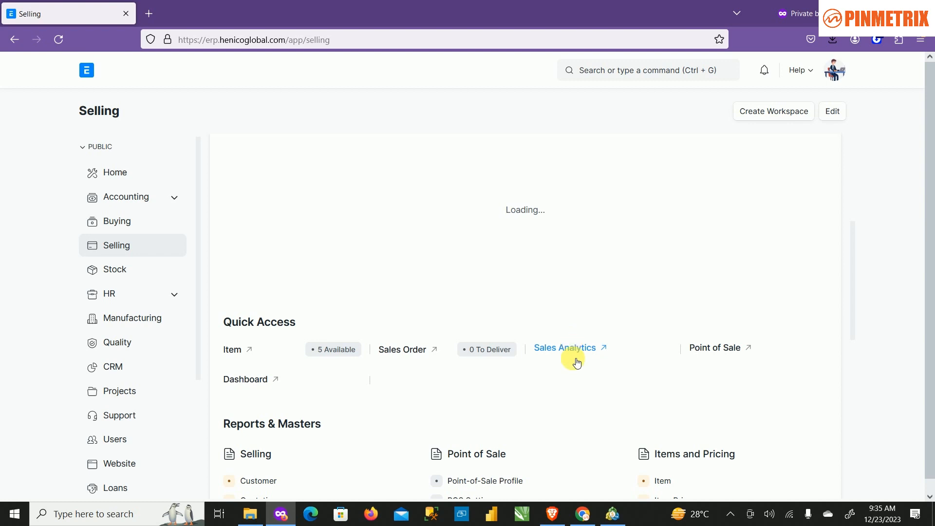
scroll(572, 355, down, 3)
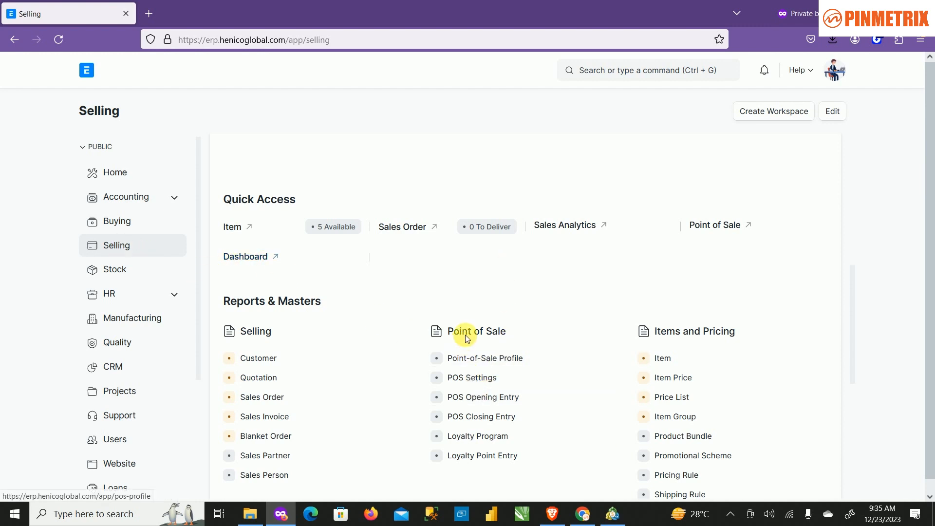
scroll(490, 351, down, 3)
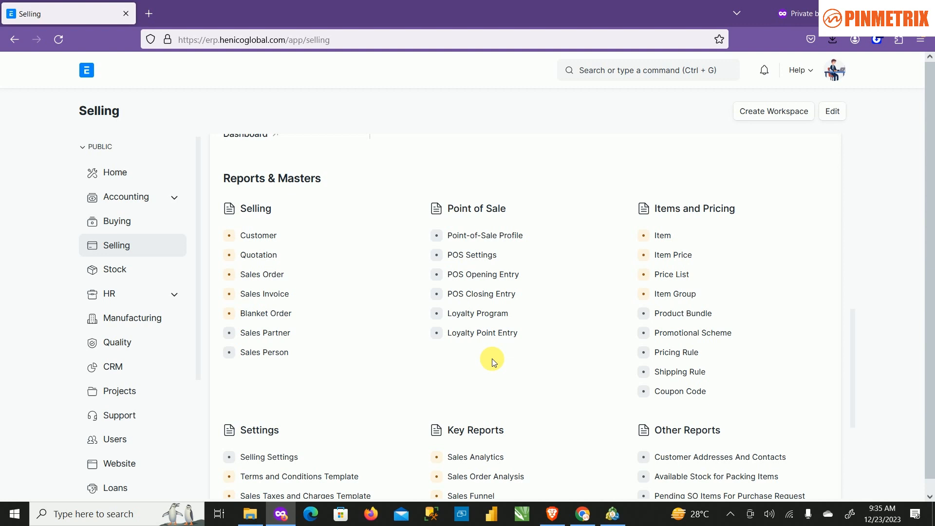
click(485, 238)
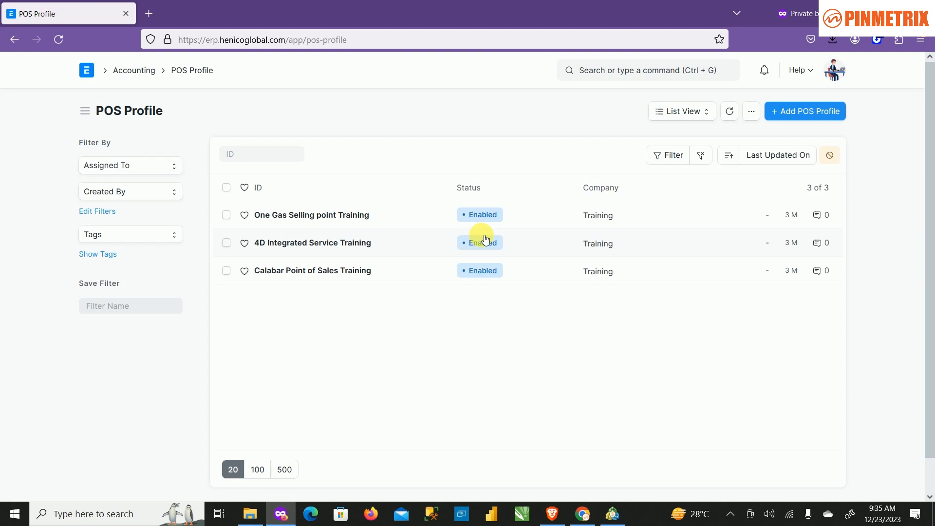
- Open the Calabar Point of Sales Training profile and review its company, warehouse, applicable users, payment methods and configuration
click(344, 275)
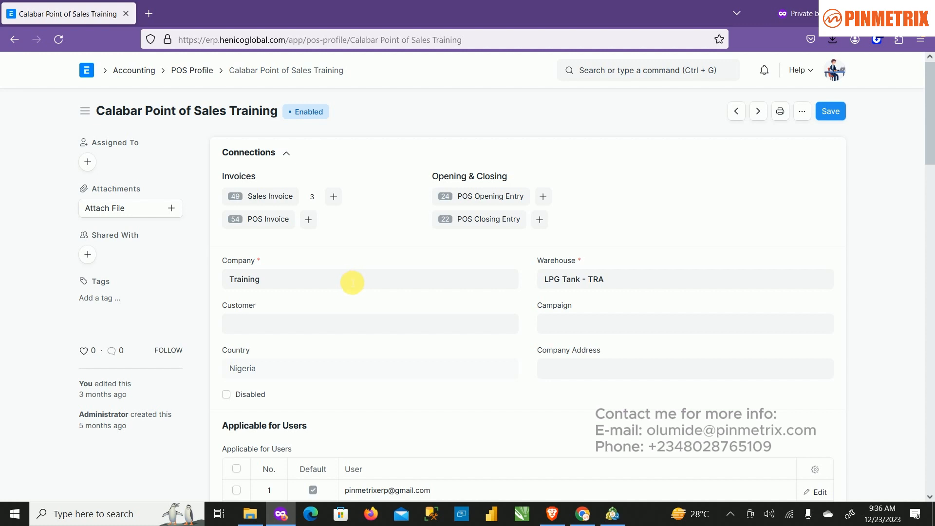
scroll(352, 283, down, 4)
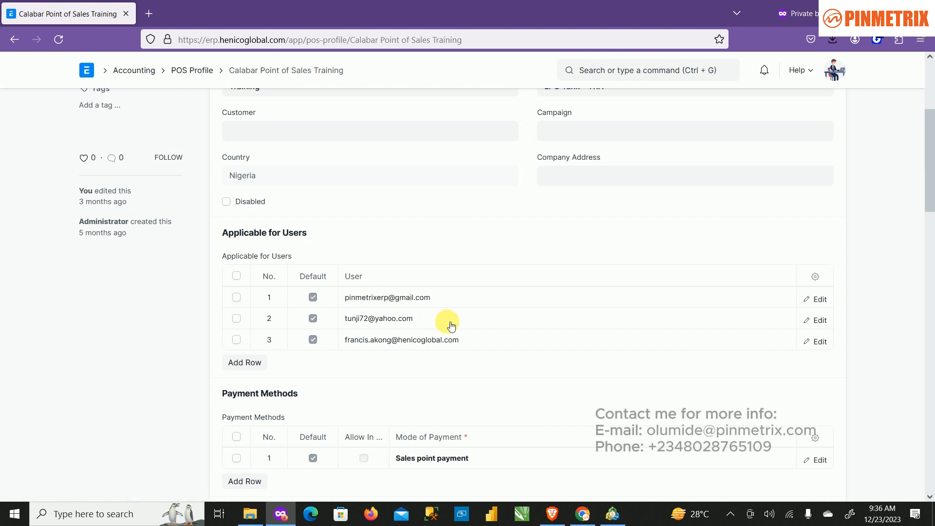
scroll(451, 325, up, 1)
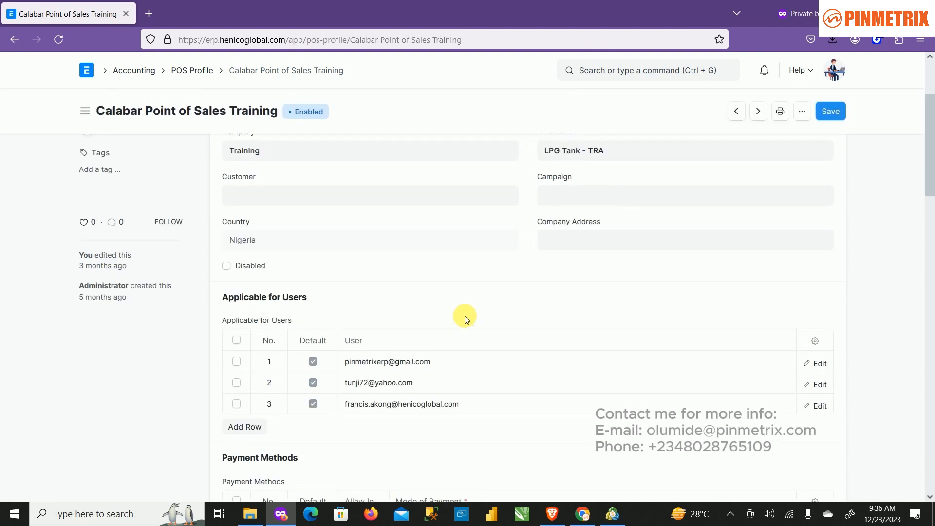
scroll(481, 323, up, 1)
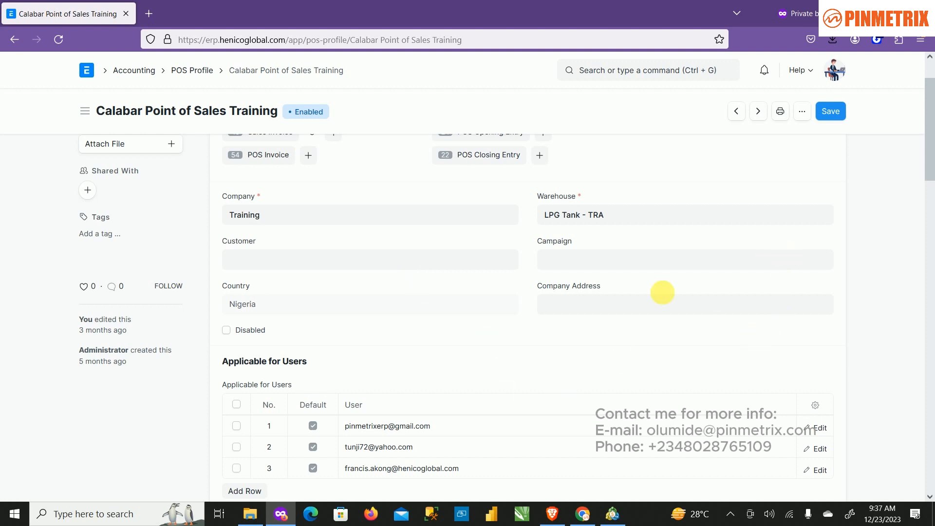
scroll(612, 309, down, 10)
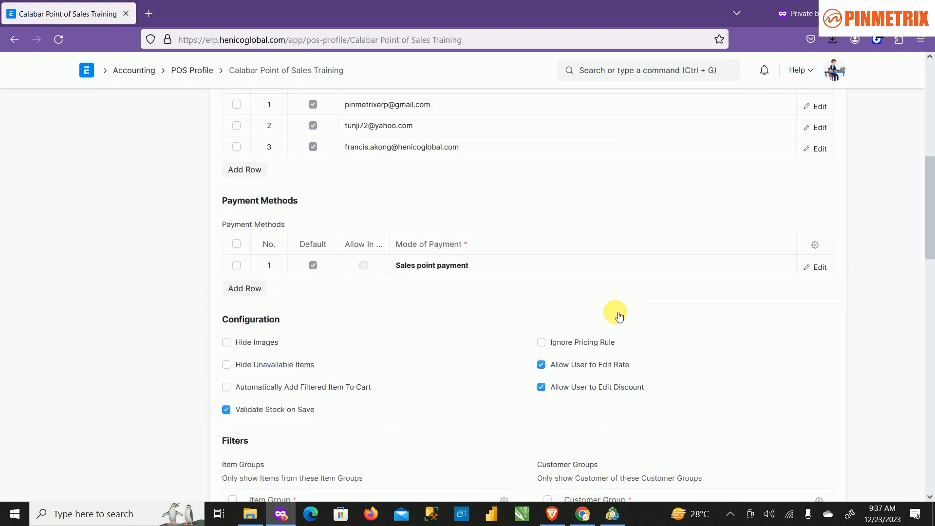
scroll(617, 314, up, 7)
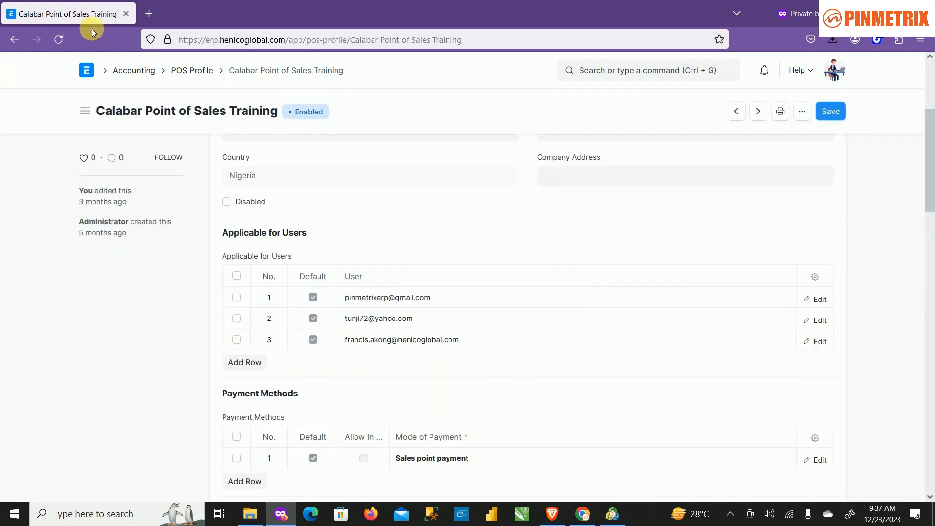
- Return to the Selling workspace, reload the page and close the message
click(14, 40)
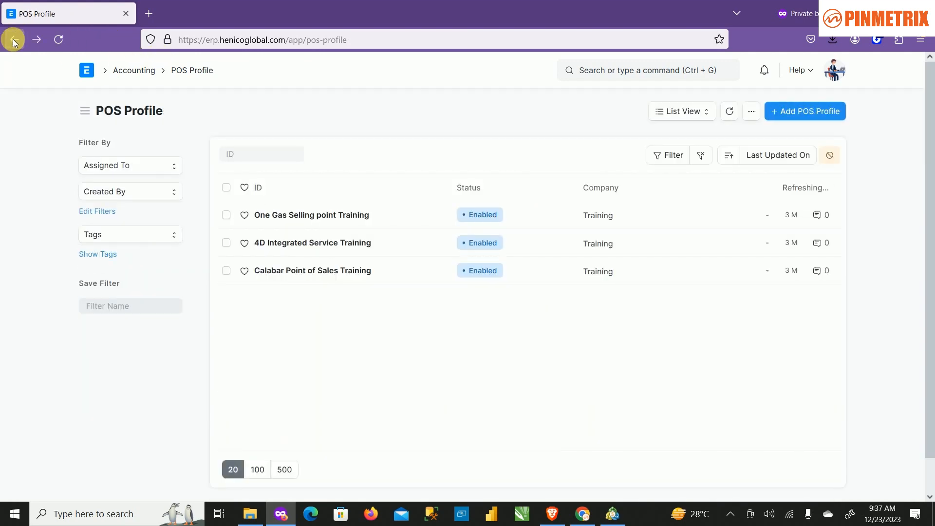
click(13, 40)
click(14, 40)
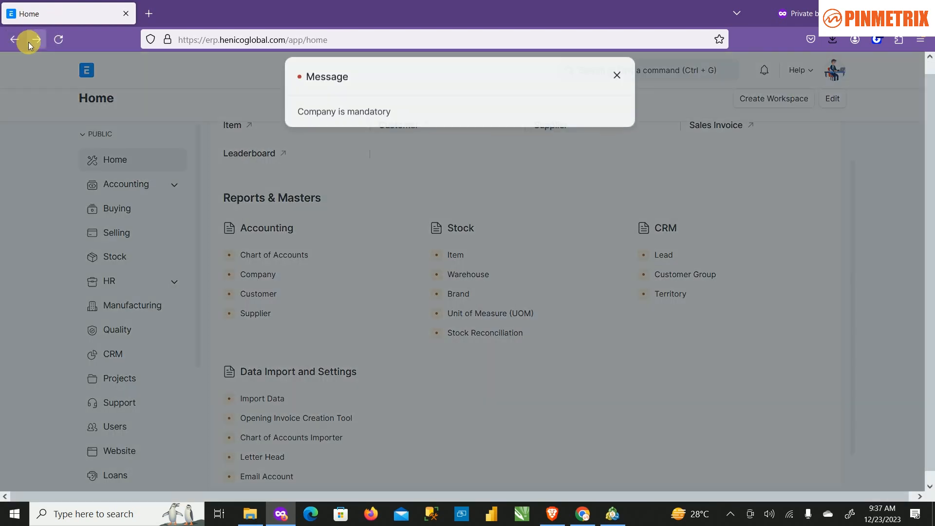
click(38, 39)
scroll(518, 222, down, 1)
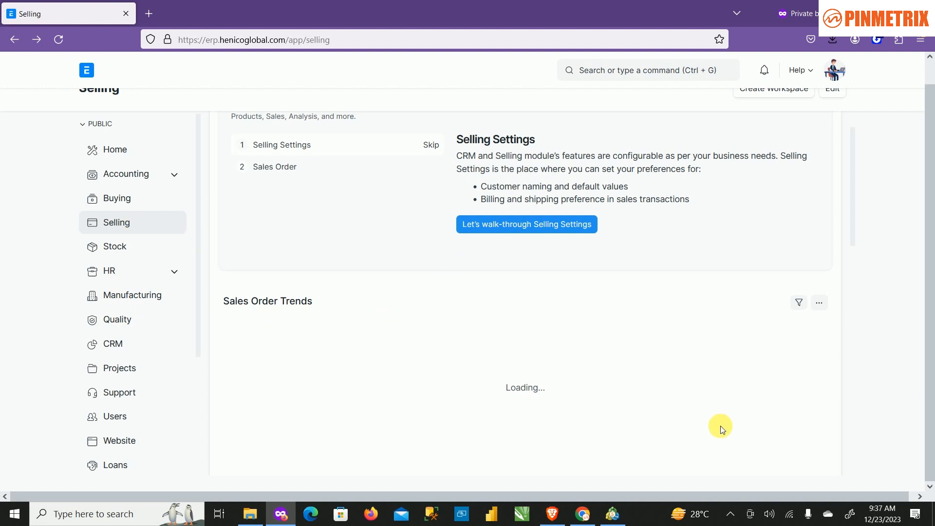
scroll(823, 323, up, 1)
scroll(774, 295, down, 1)
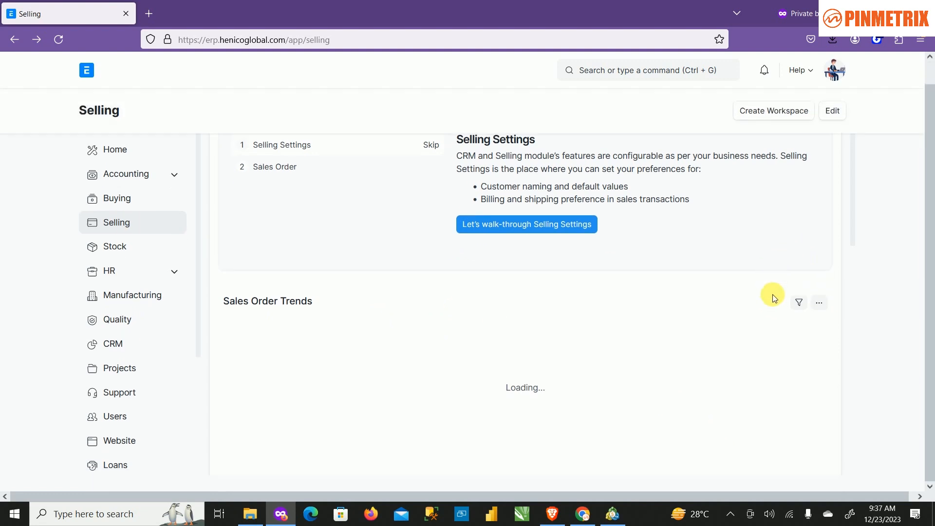
click(57, 40)
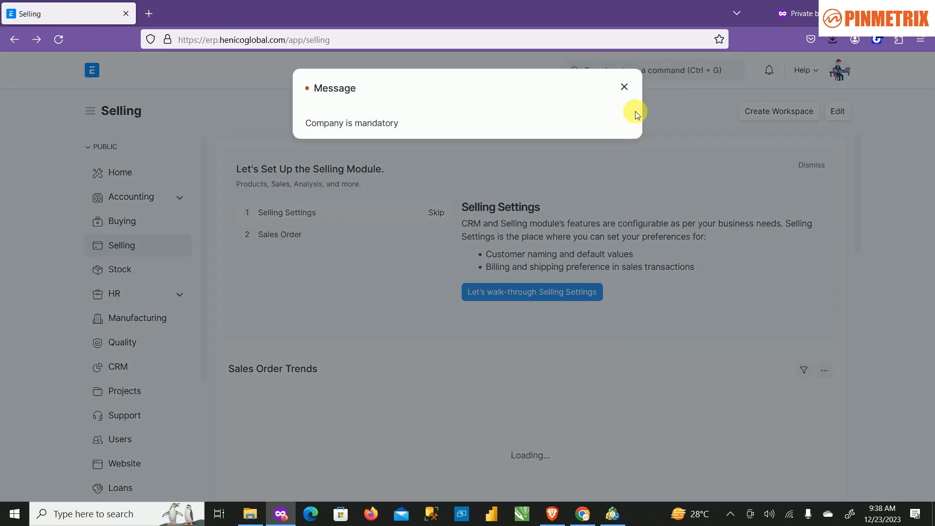
click(624, 87)
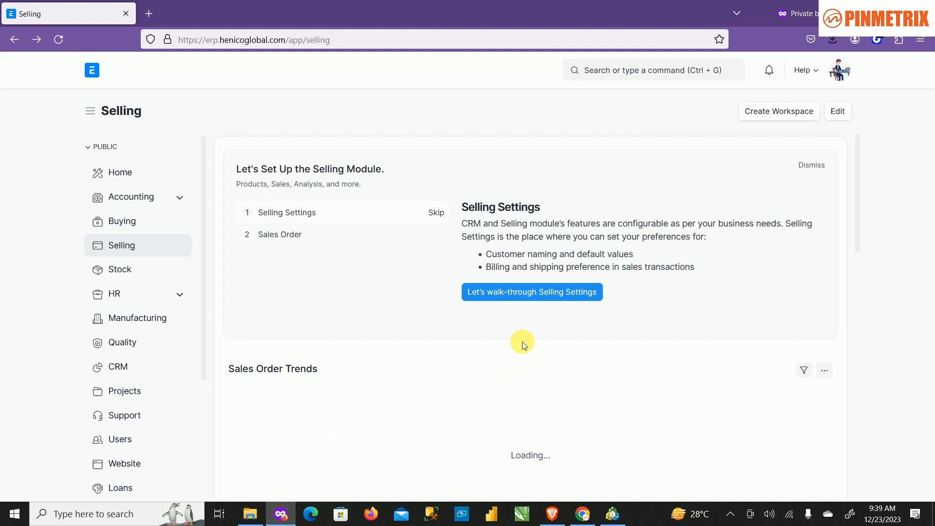
- Open the POS Opening Entry list from the Selling workspace and start a new POS opening entry
scroll(522, 345, down, 12)
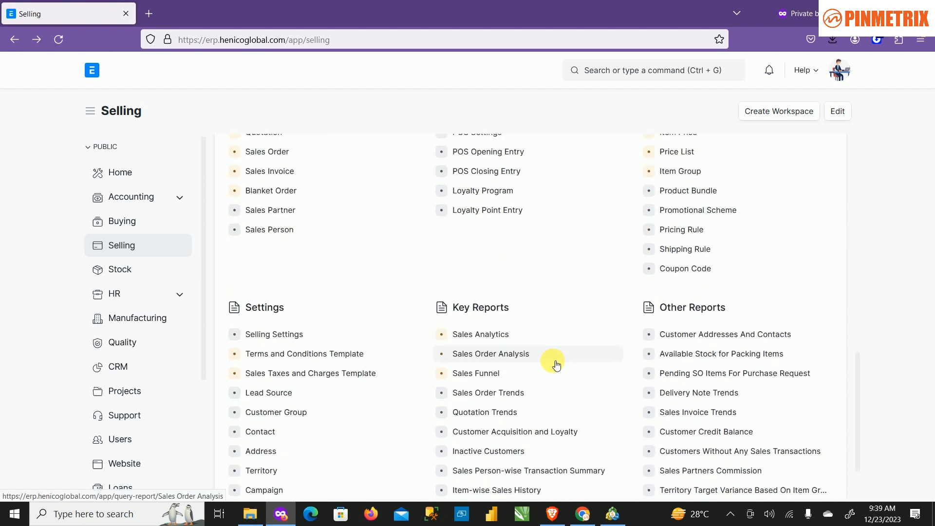
scroll(546, 374, up, 3)
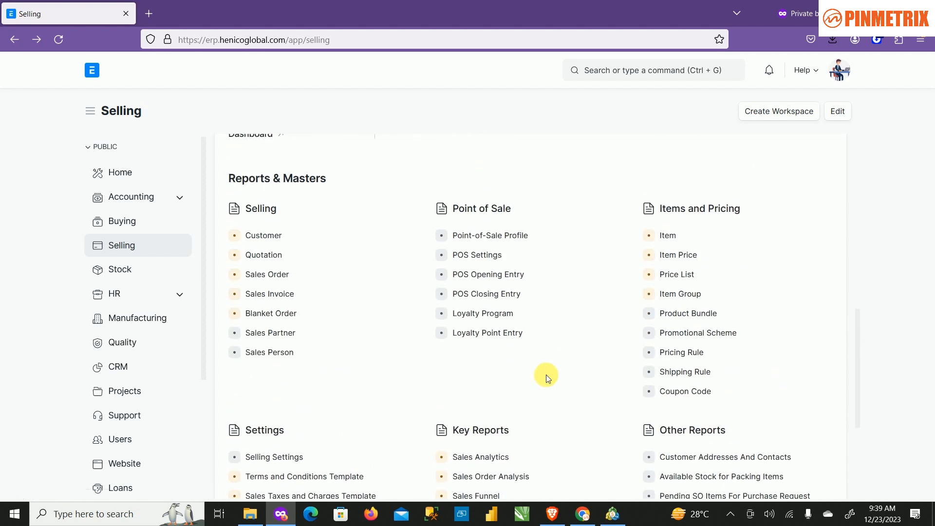
click(481, 274)
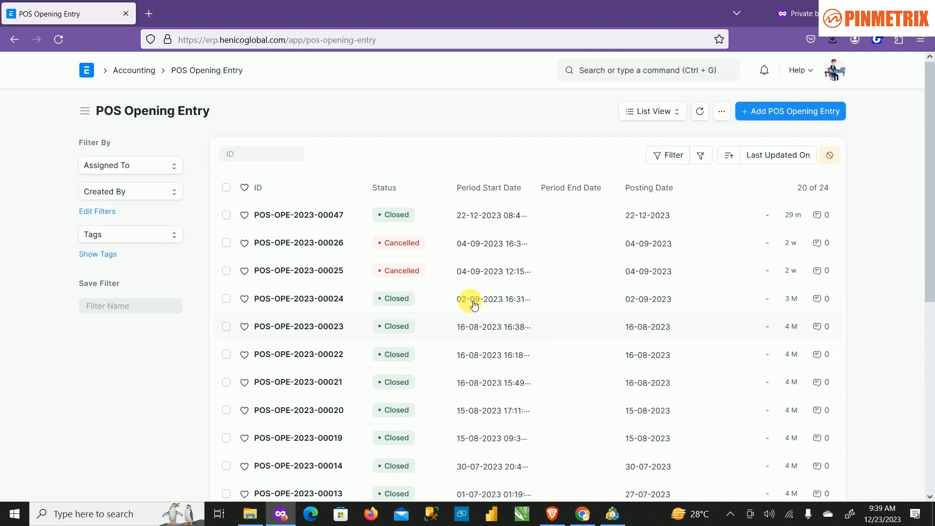
click(802, 113)
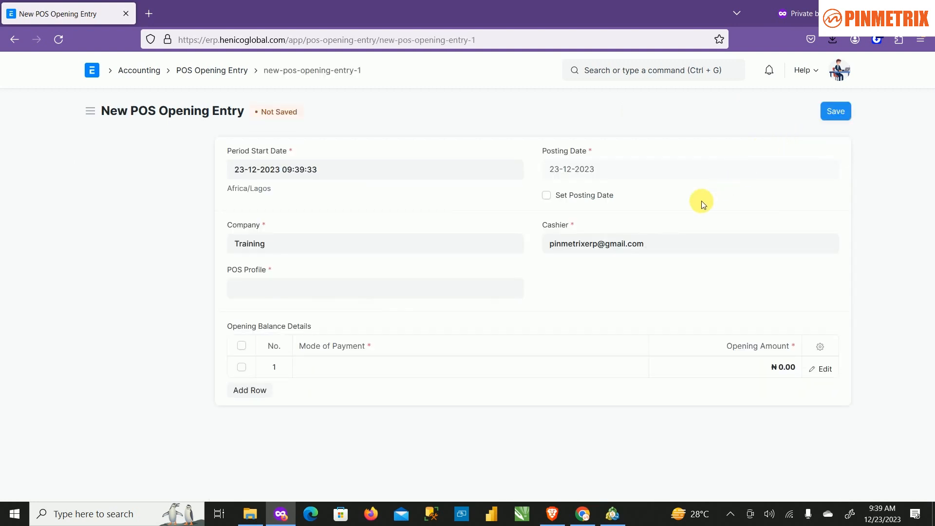
- Set the period start date of the opening entry to 23-12-2023 at 09:39:33
click(340, 172)
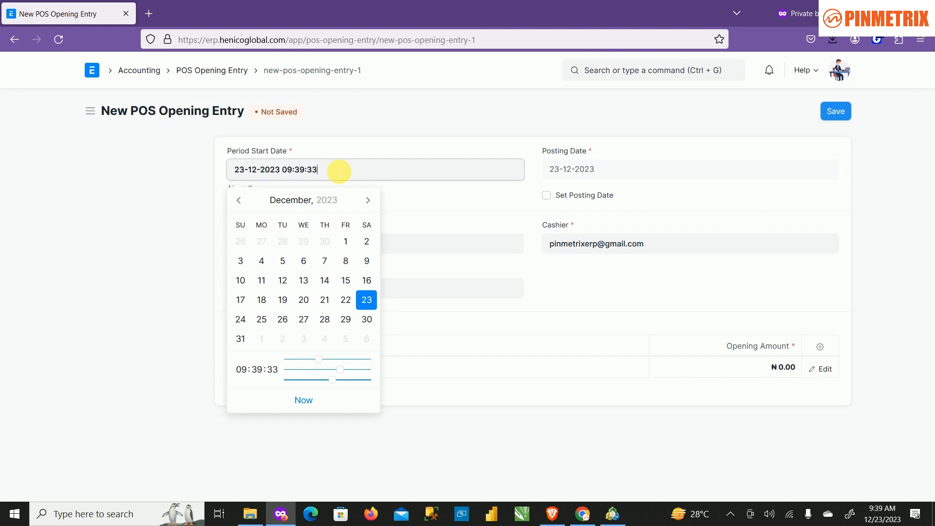
click(367, 300)
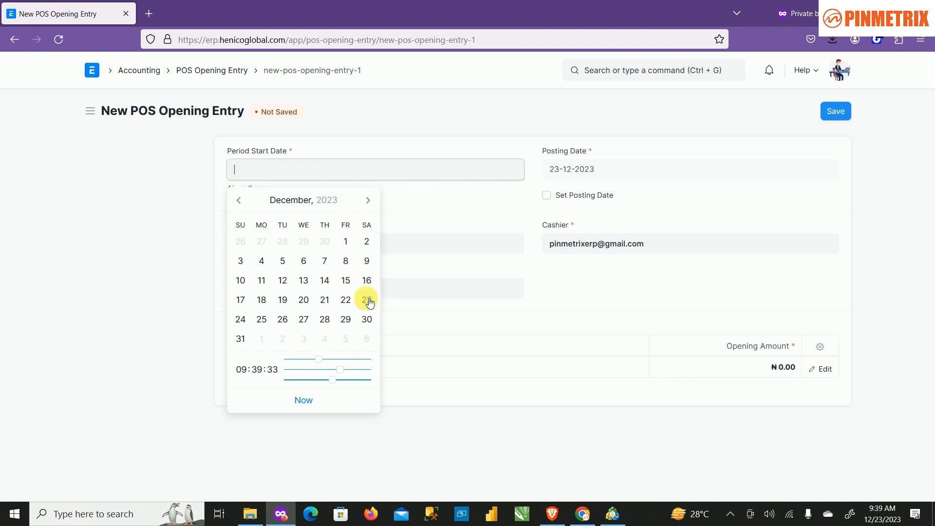
click(375, 306)
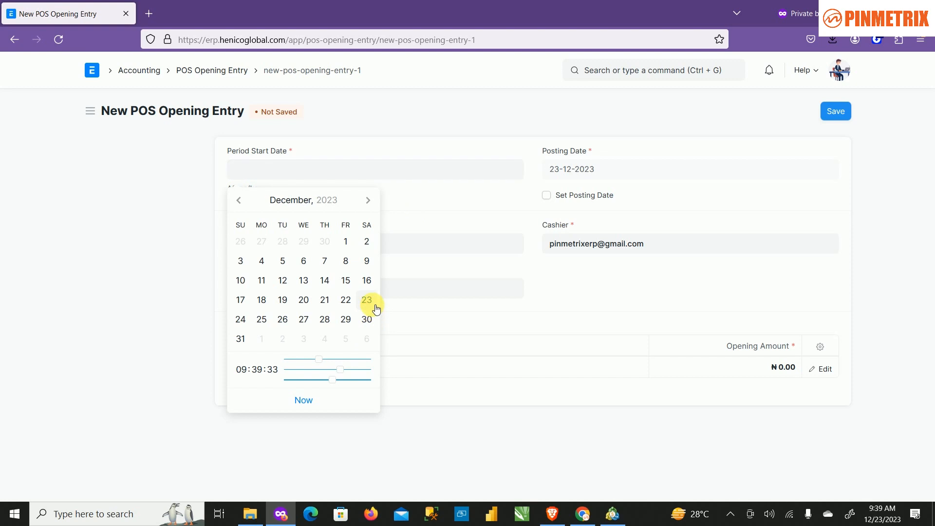
click(375, 308)
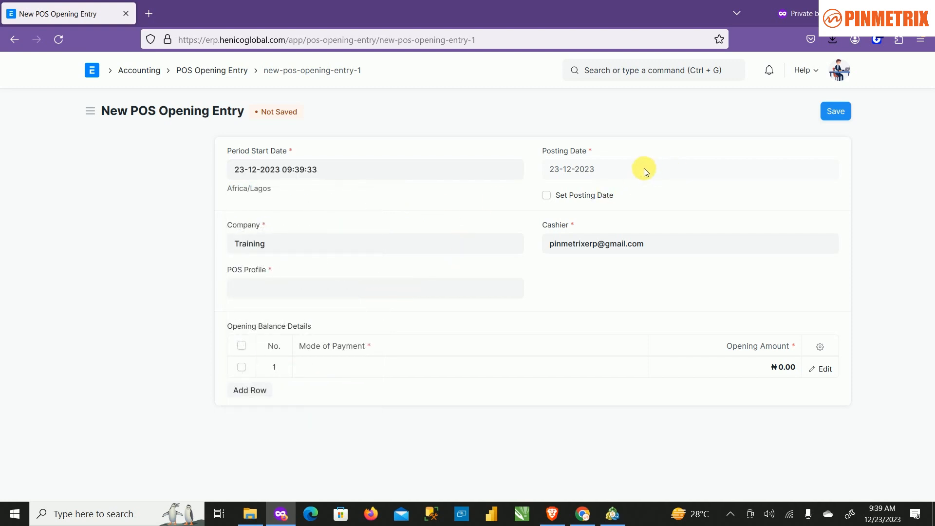
- Enable Set Posting Date and choose Calabar Point of Sales Training as the POS profile
click(564, 195)
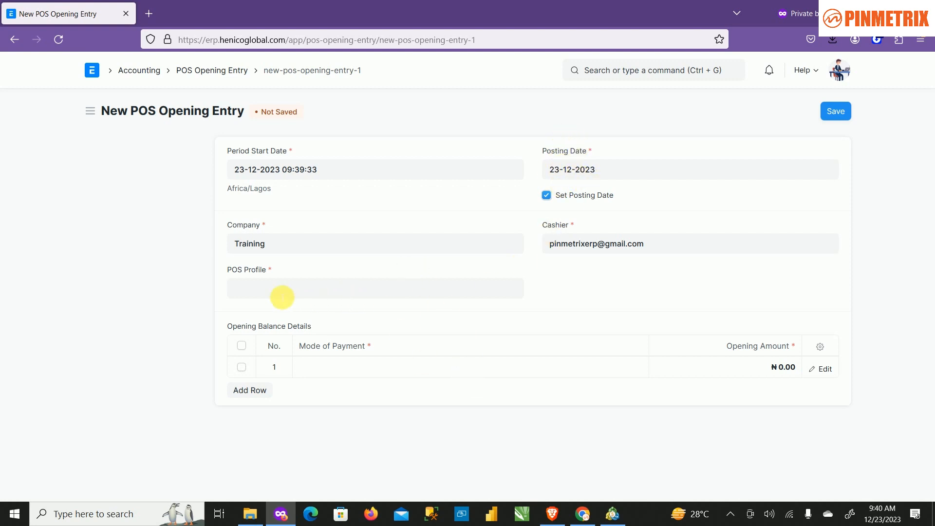
click(282, 296)
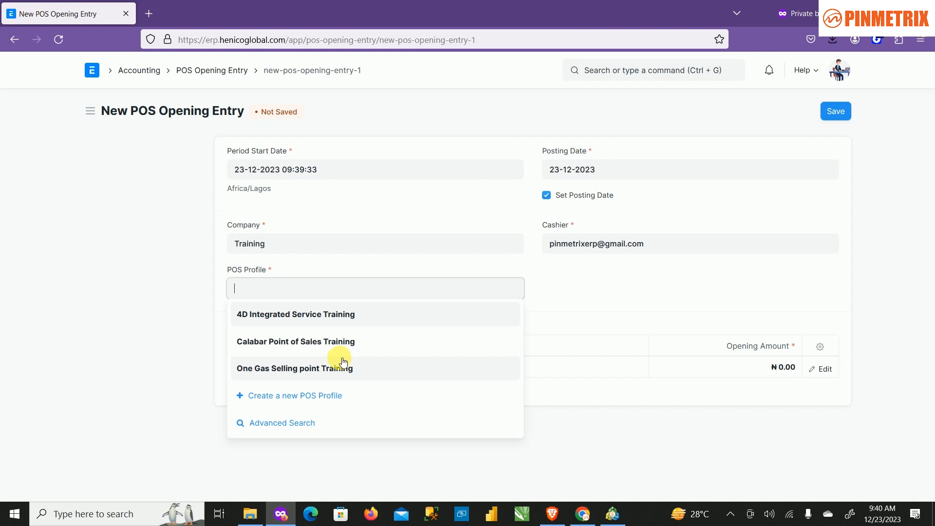
click(289, 343)
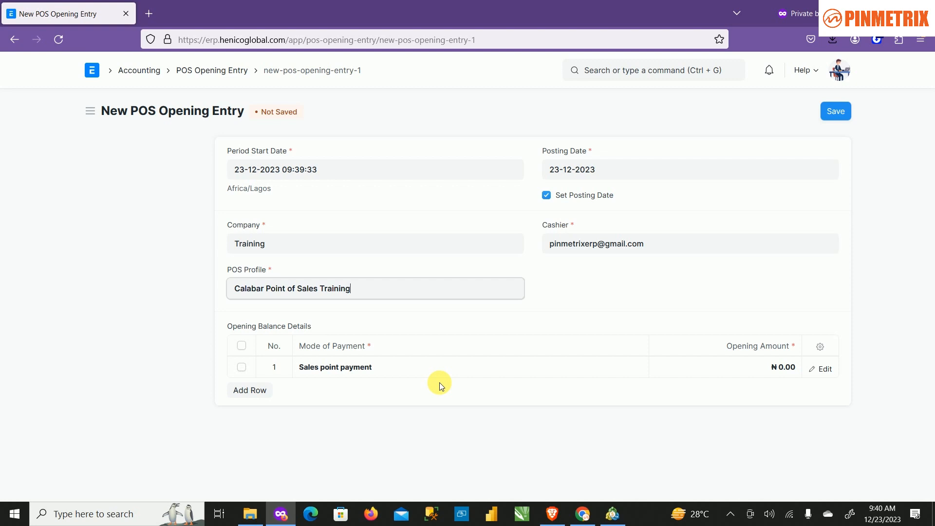
- Enter 15000 as the opening amount for the Sales point payment row
click(785, 369)
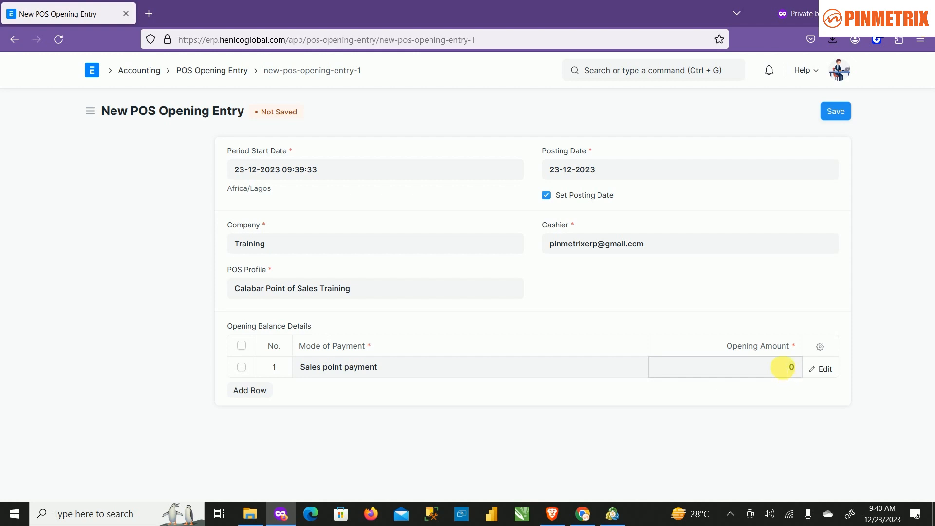
text(15000)
click(677, 410)
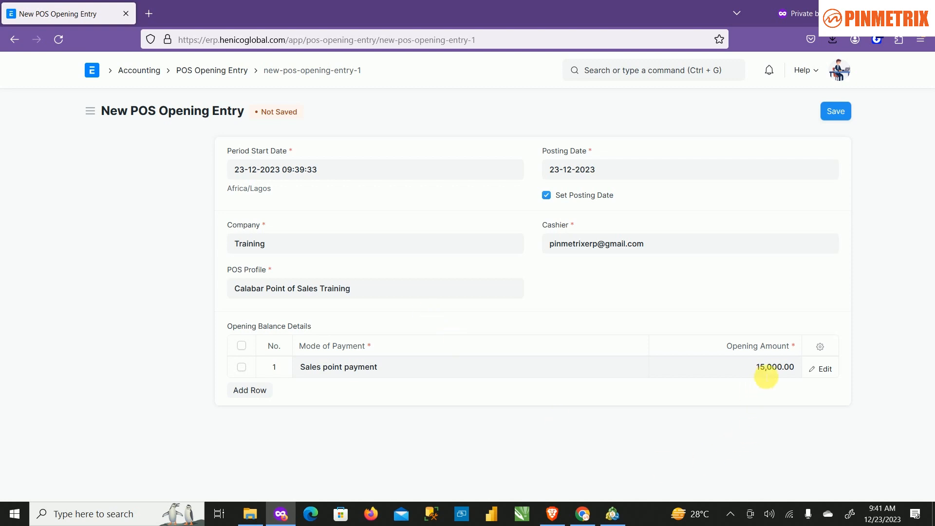
- Set the opening amount for Sales point payment to 0 and save the POS opening entry
click(768, 374)
text(0)
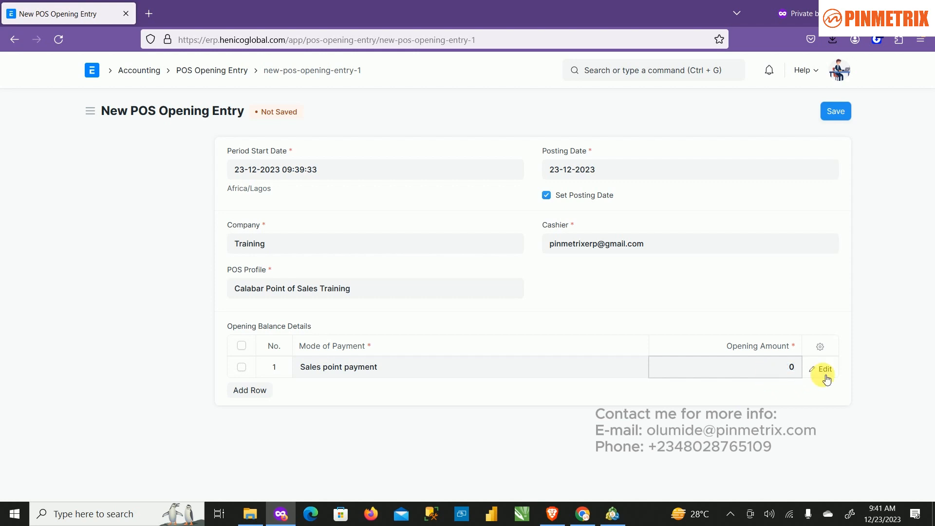
click(826, 407)
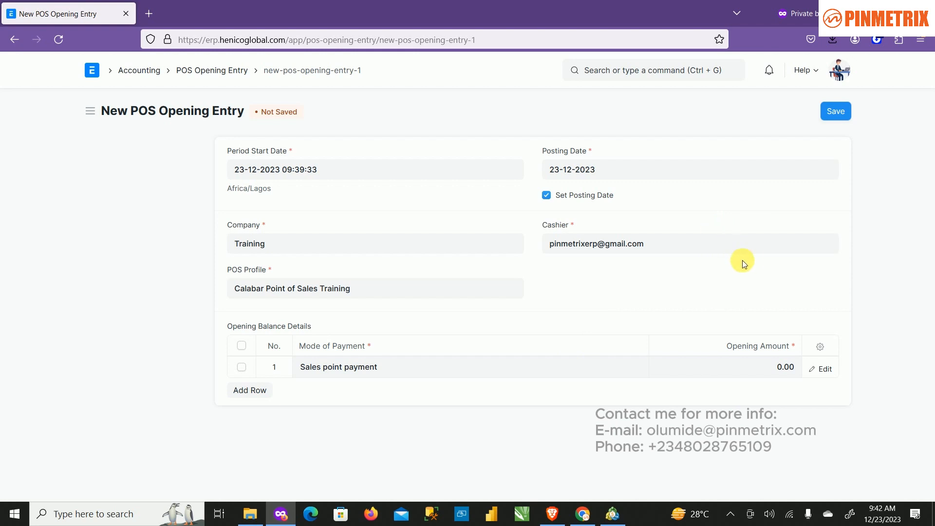
click(841, 112)
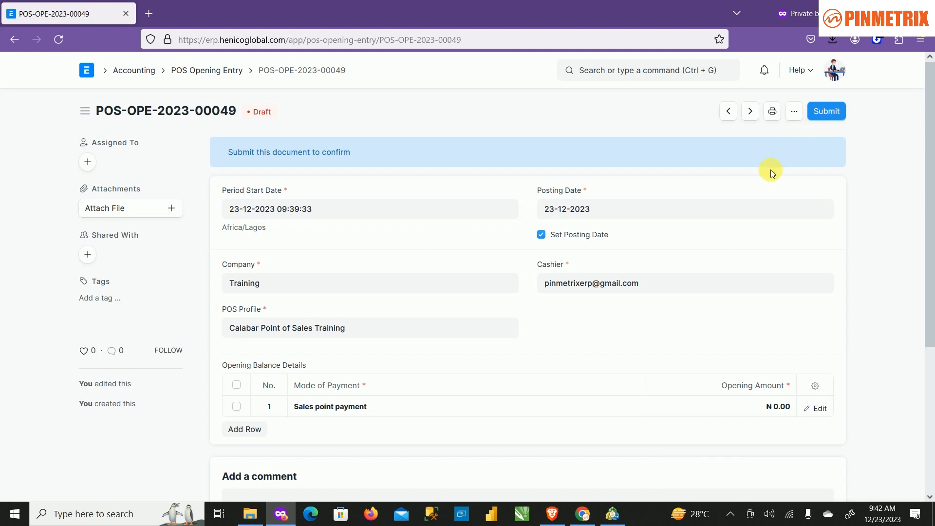
- Submit the saved POS opening entry and confirm the submission
click(817, 111)
click(612, 161)
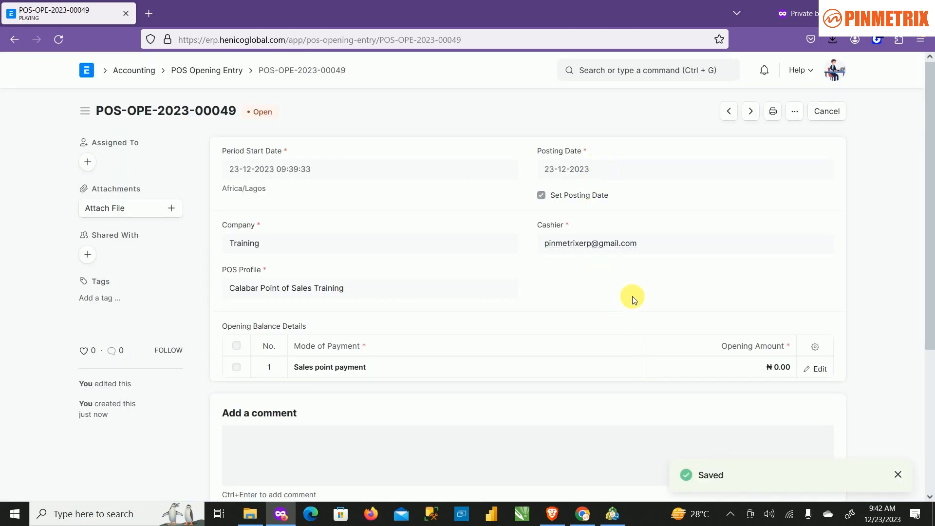
scroll(630, 297, down, 4)
scroll(629, 301, up, 4)
- Open the Selling workspace from the home page and look through its Point of Sale links
click(88, 70)
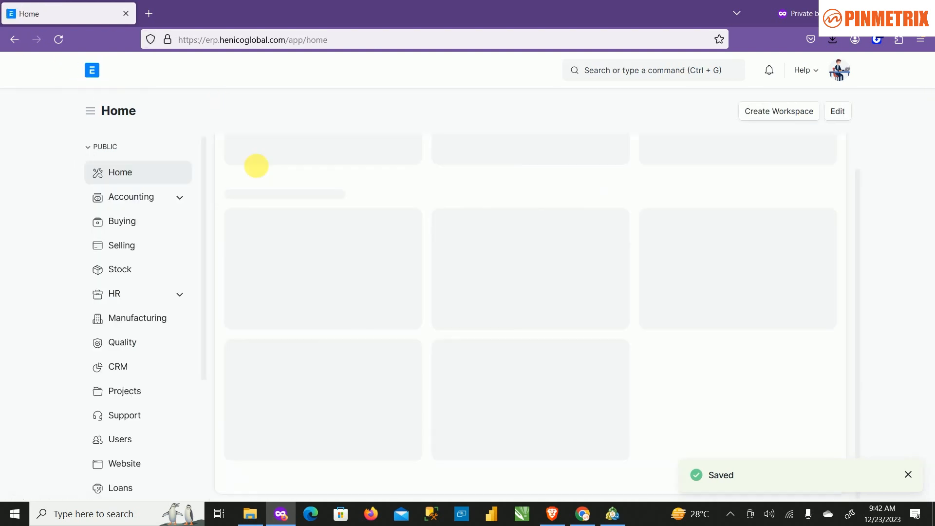
scroll(255, 167, down, 2)
scroll(542, 289, down, 1)
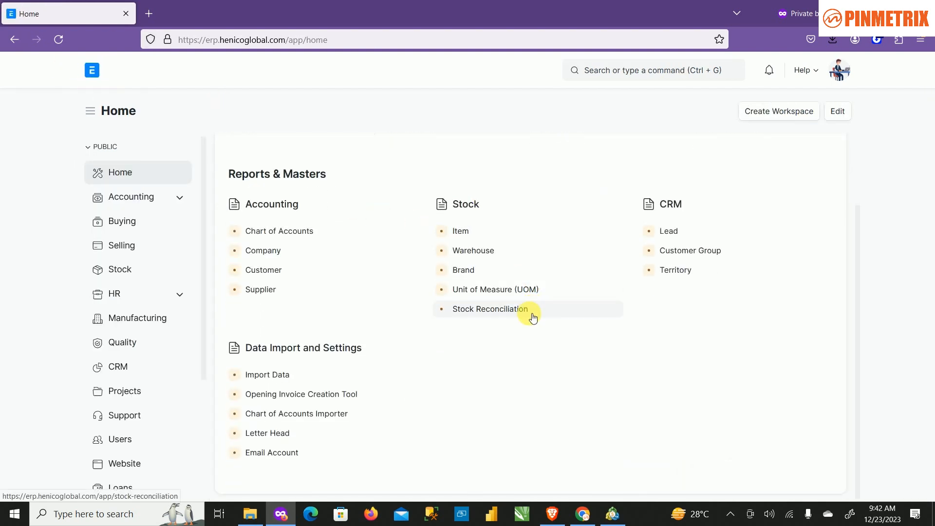
scroll(502, 420, up, 2)
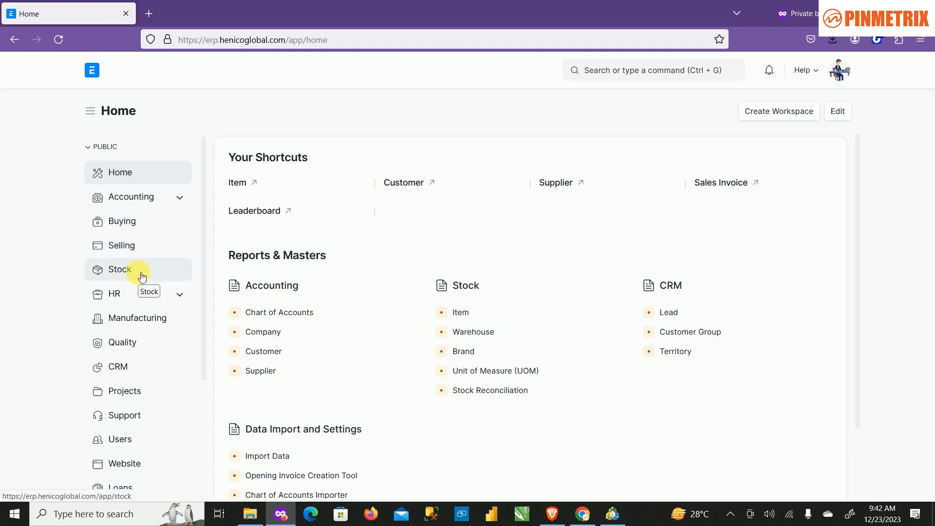
click(143, 252)
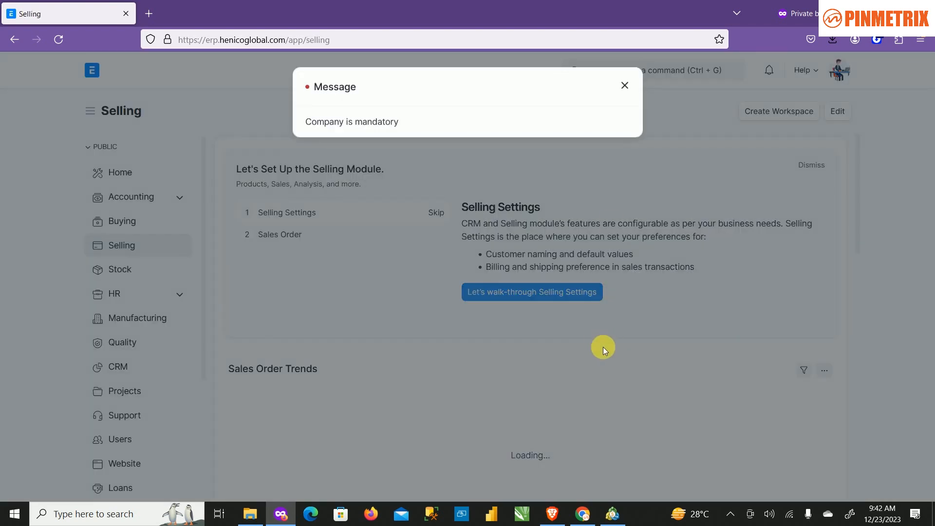
click(629, 97)
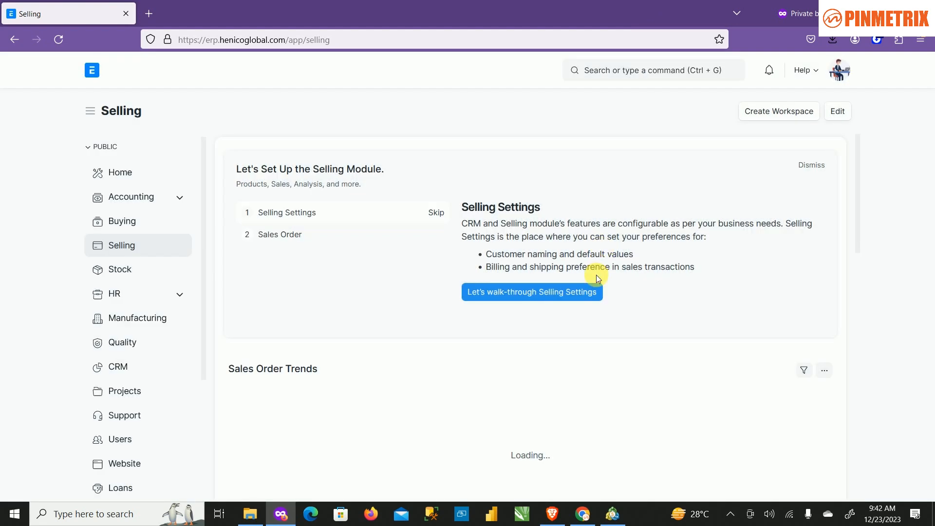
scroll(591, 303, down, 5)
scroll(591, 312, down, 5)
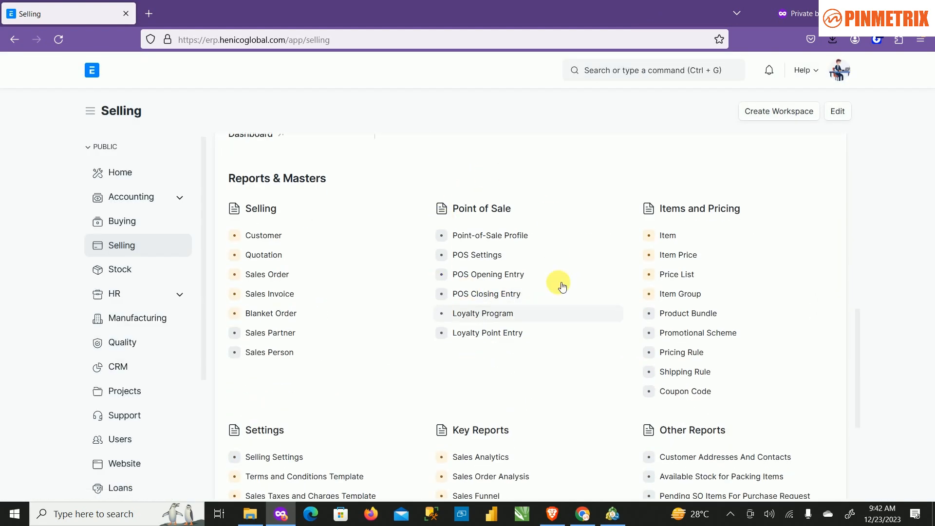
scroll(718, 193, up, 5)
- Search for "point" and open the Point of Sale screen to view it
click(686, 78)
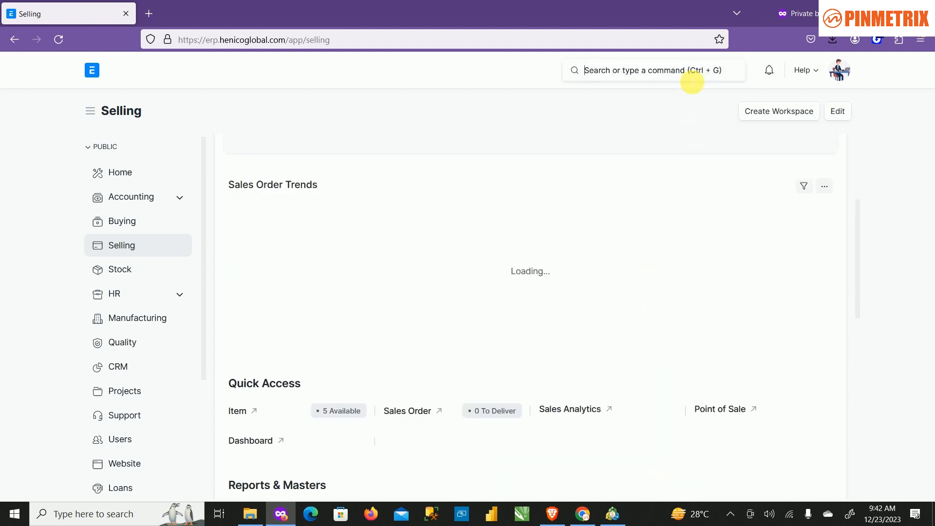
text(point)
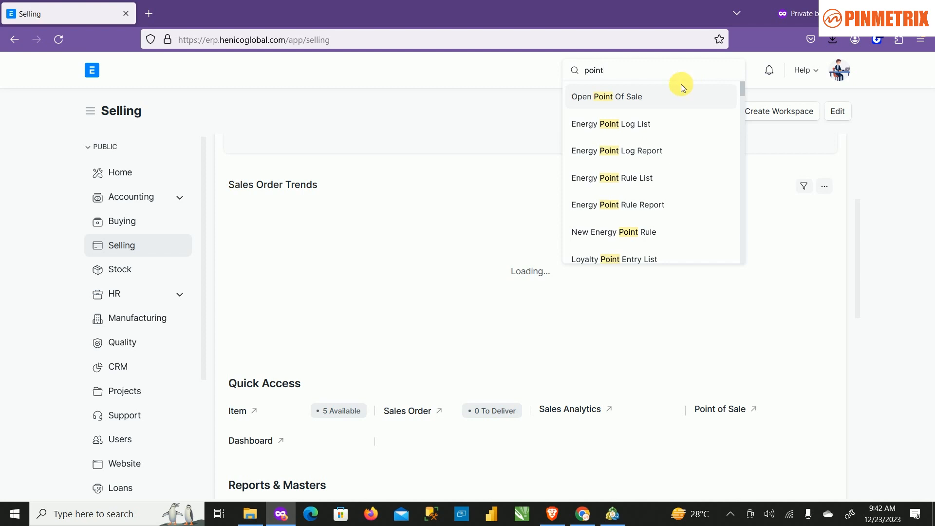
click(606, 100)
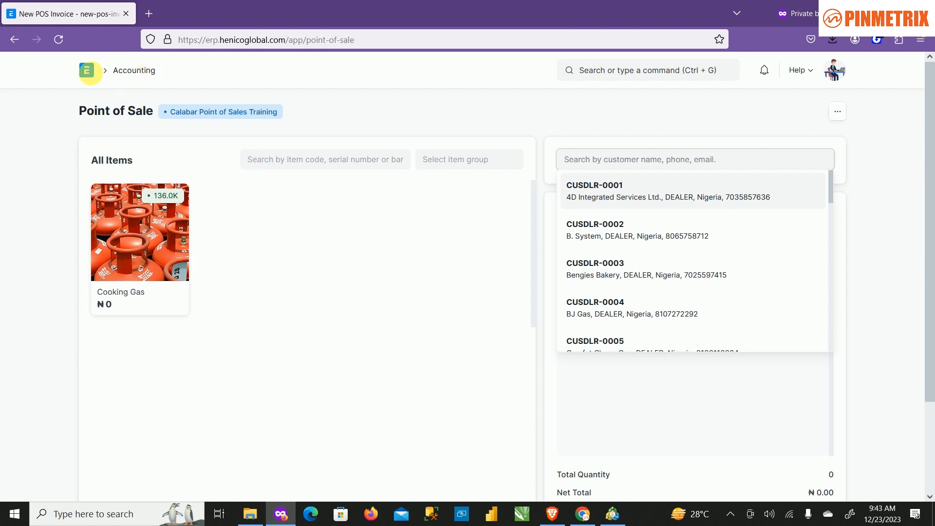
- Return to the Selling workspace and open the Calabar Point of Sales Training record under Point-of-Sale Profile
click(86, 71)
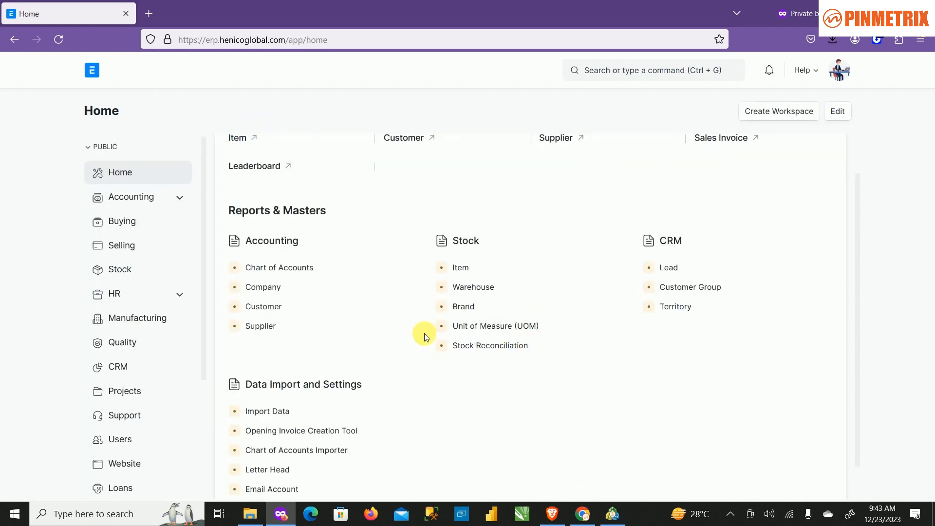
scroll(425, 334, down, 2)
scroll(458, 322, up, 2)
scroll(463, 320, down, 2)
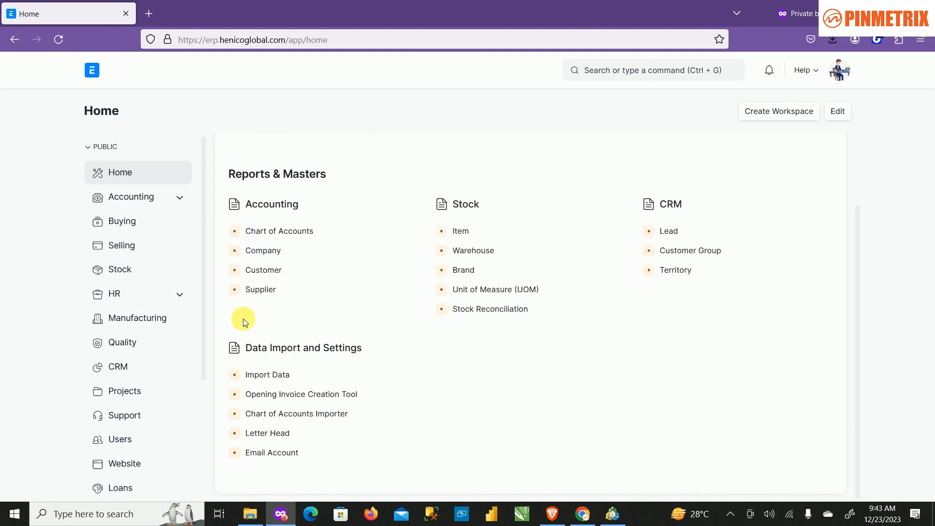
click(115, 245)
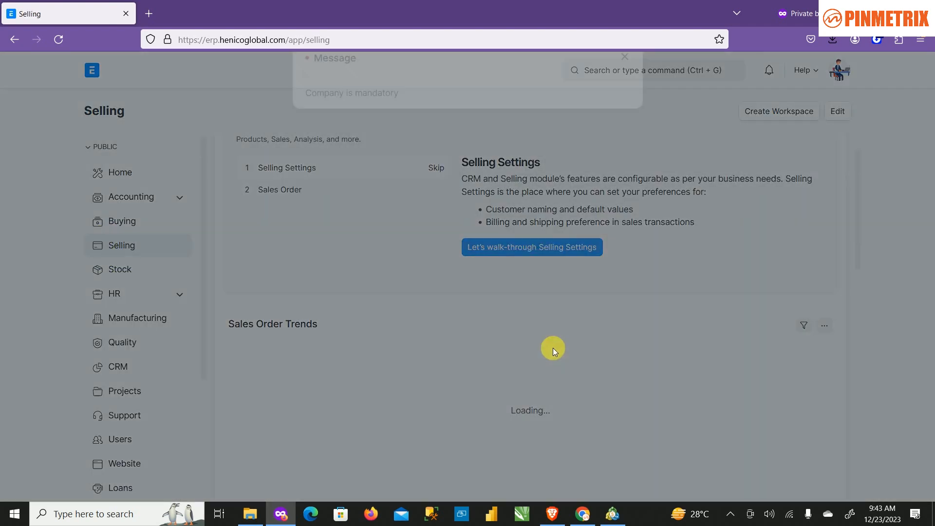
click(626, 87)
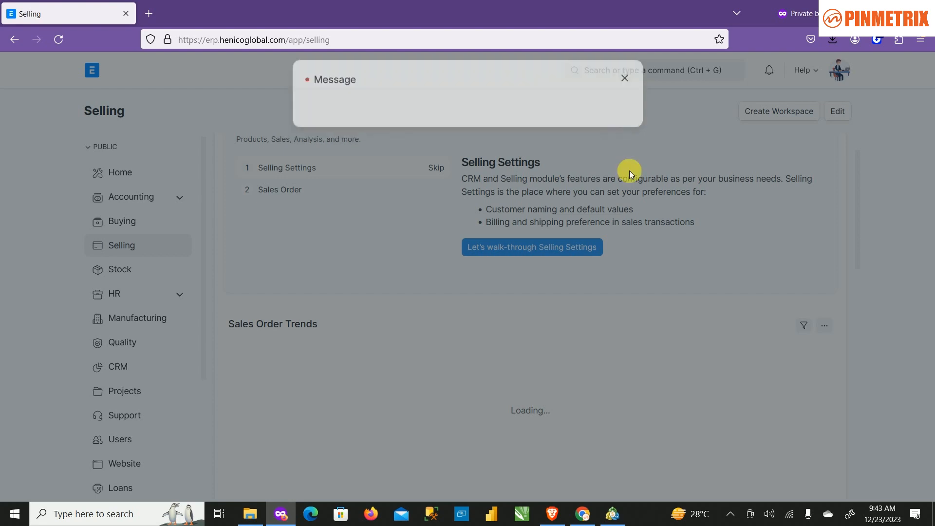
scroll(574, 387, down, 10)
scroll(501, 227, up, 3)
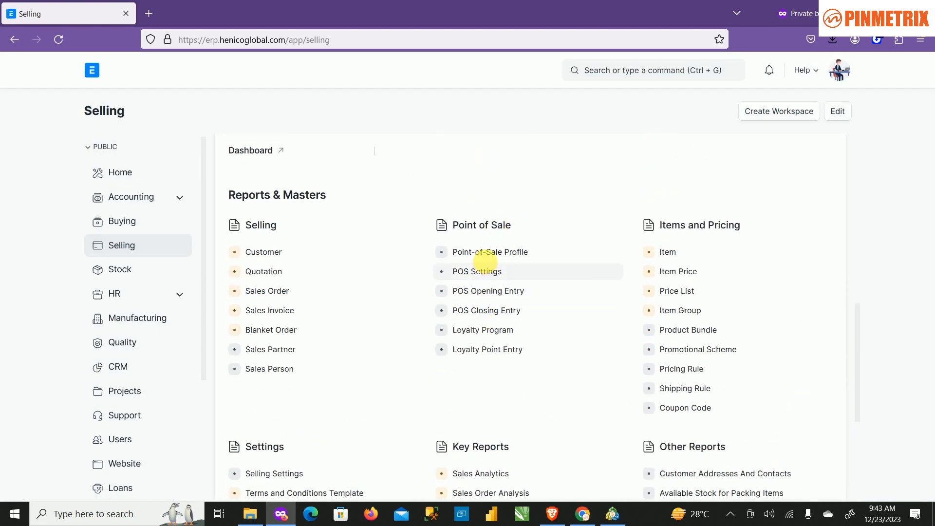
click(491, 251)
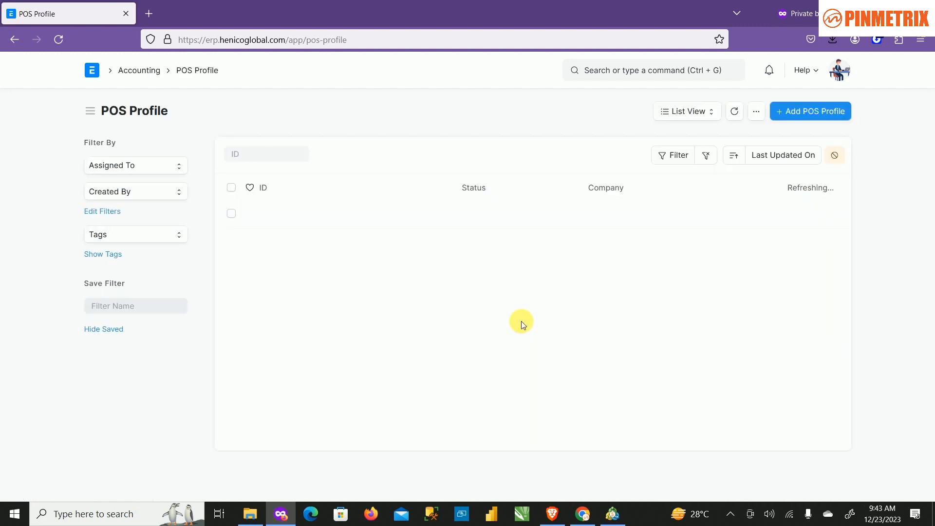
click(286, 274)
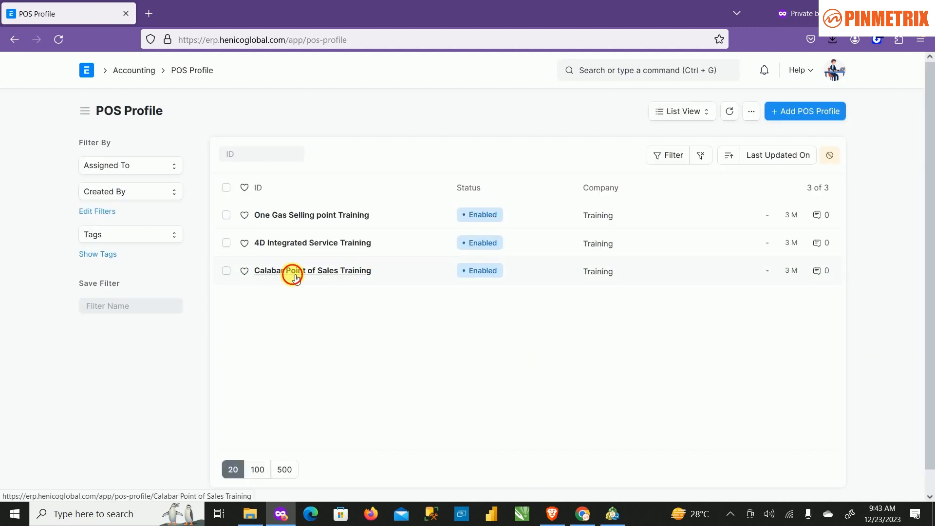
- Review the profile's applicable users, payment methods, configuration, item and customer group filters, print settings and accounting fields
scroll(447, 355, down, 10)
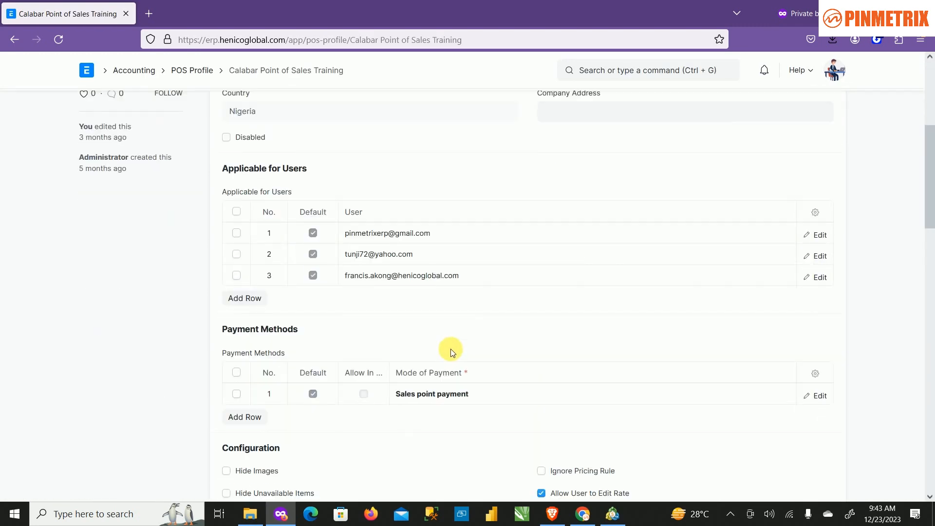
scroll(451, 350, down, 2)
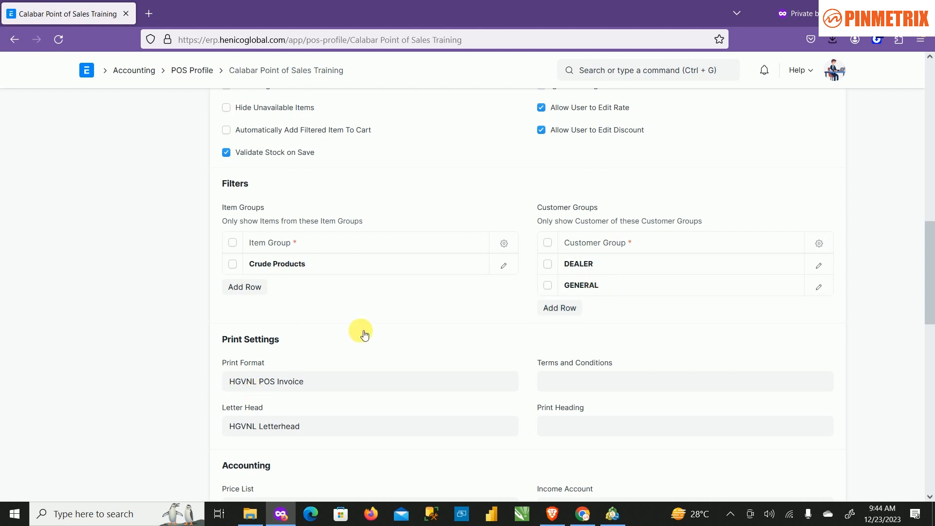
scroll(414, 365, down, 3)
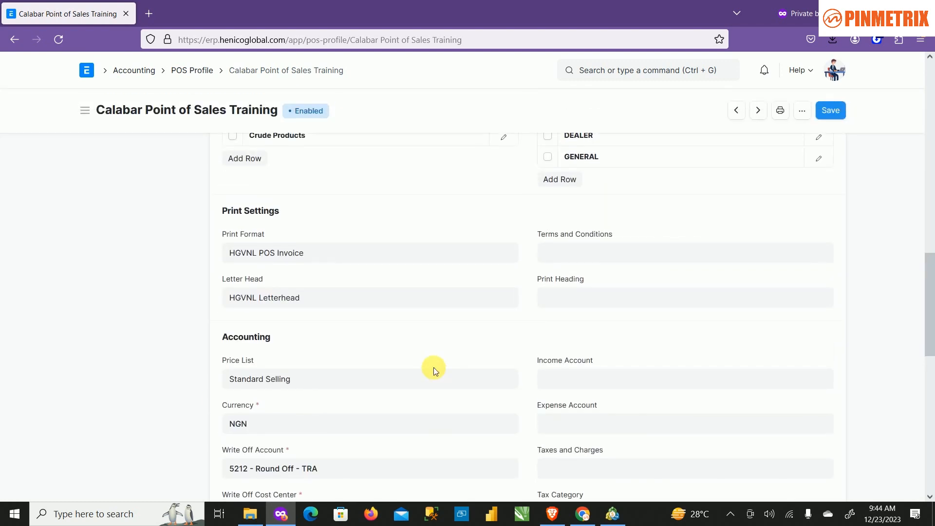
scroll(433, 367, down, 3)
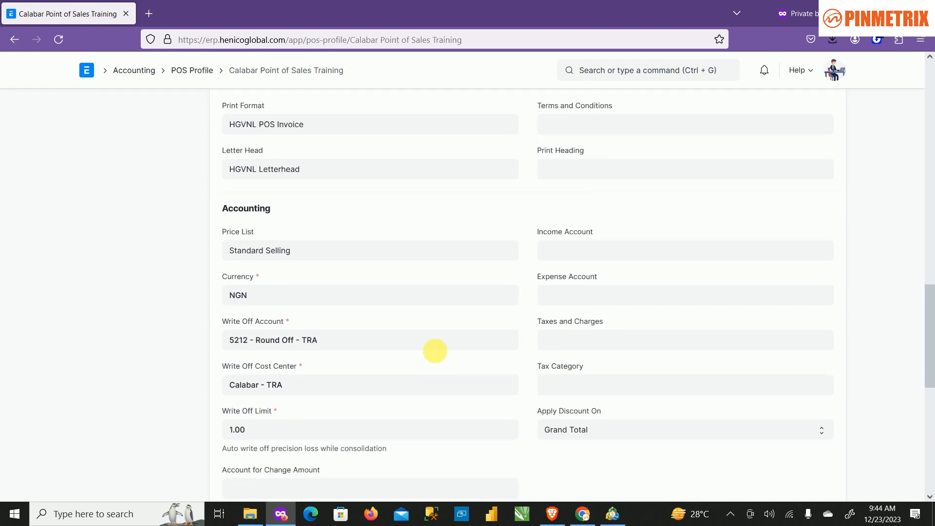
scroll(512, 370, up, 20)
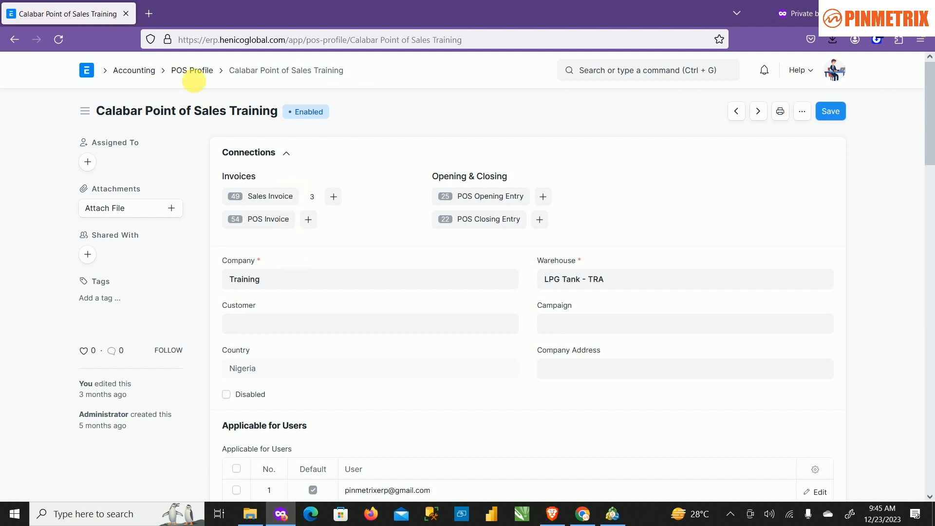
- Go back to the home page, open the Buying workspace and dismiss its message
click(87, 73)
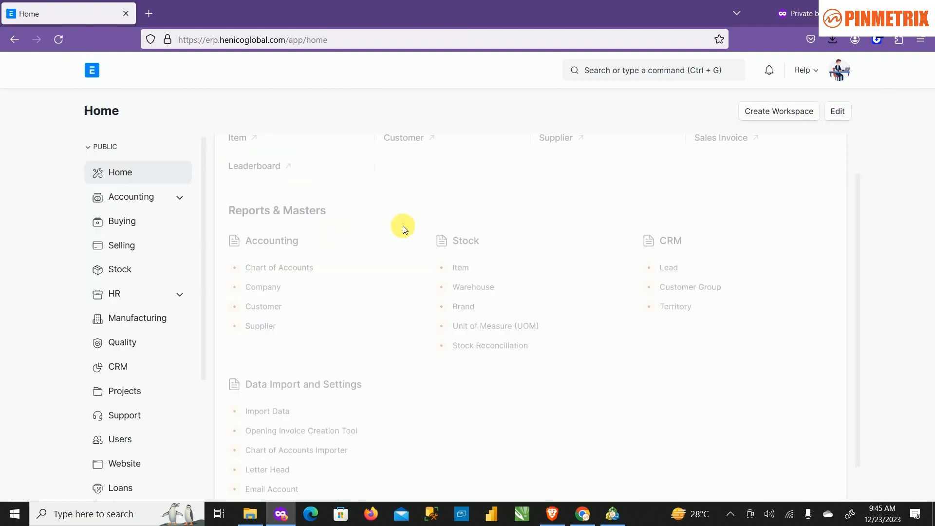
scroll(574, 314, down, 1)
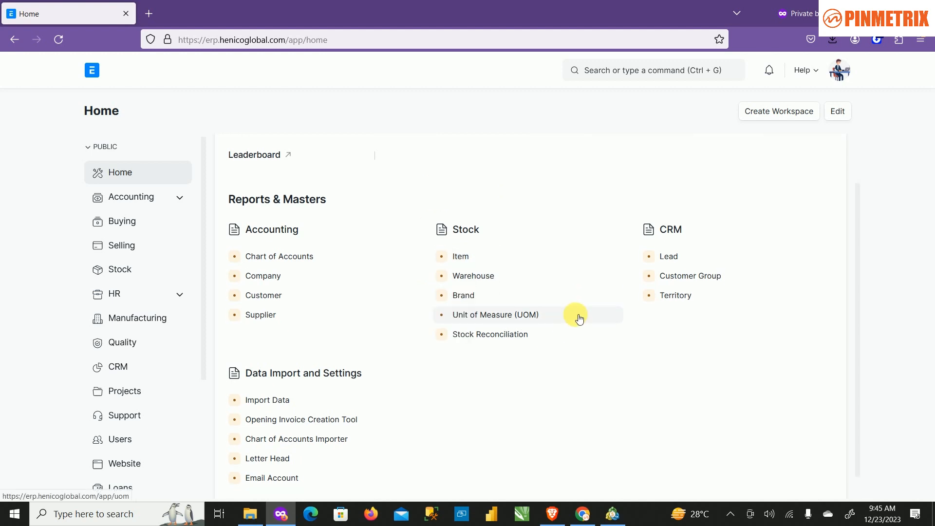
scroll(592, 310, up, 2)
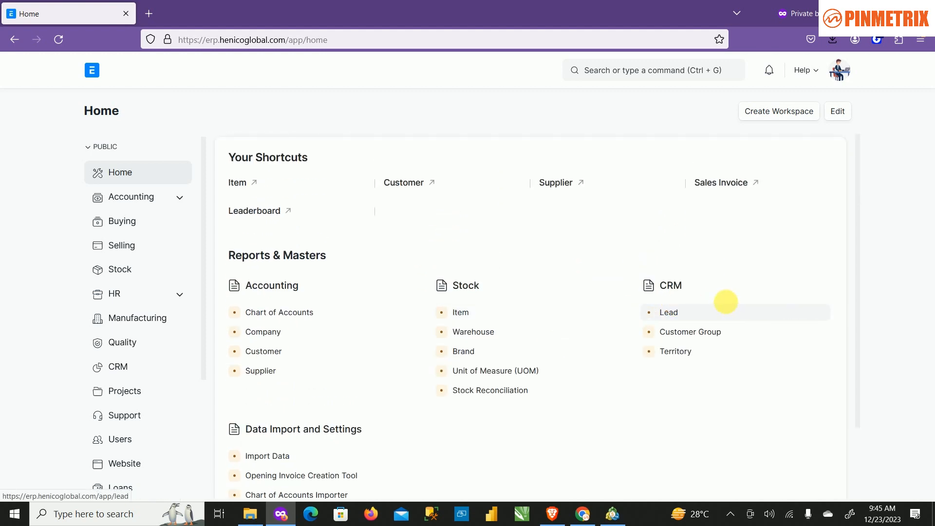
scroll(561, 274, down, 2)
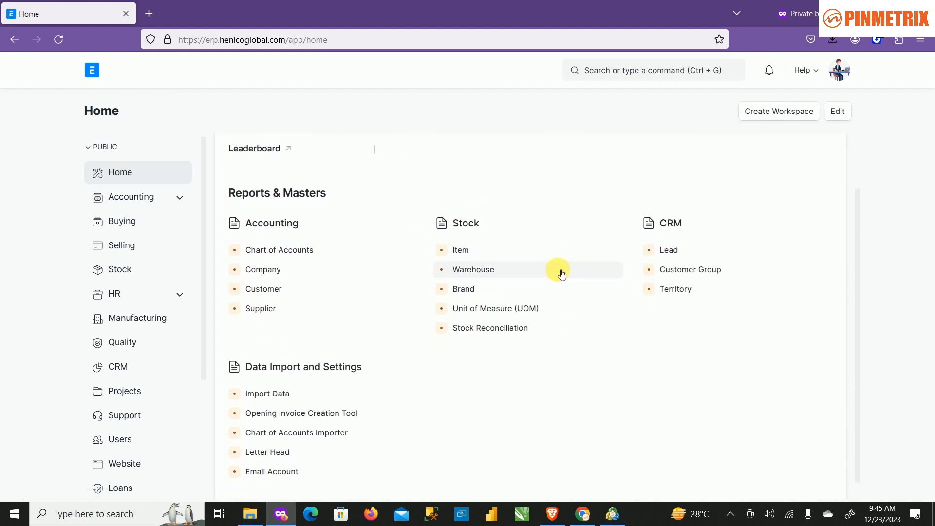
click(122, 223)
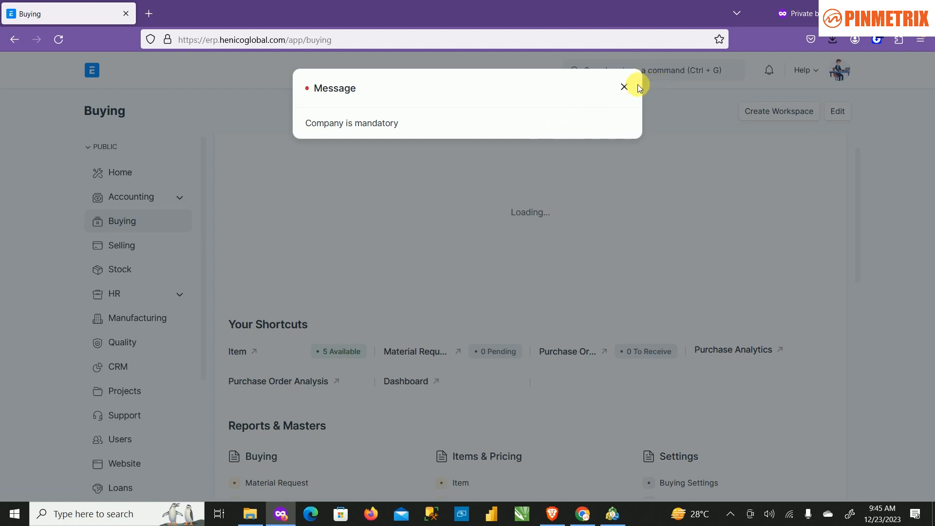
click(624, 86)
- Find the Point of Sale screen by searching for "point" and open it for a new POS invoice
click(662, 72)
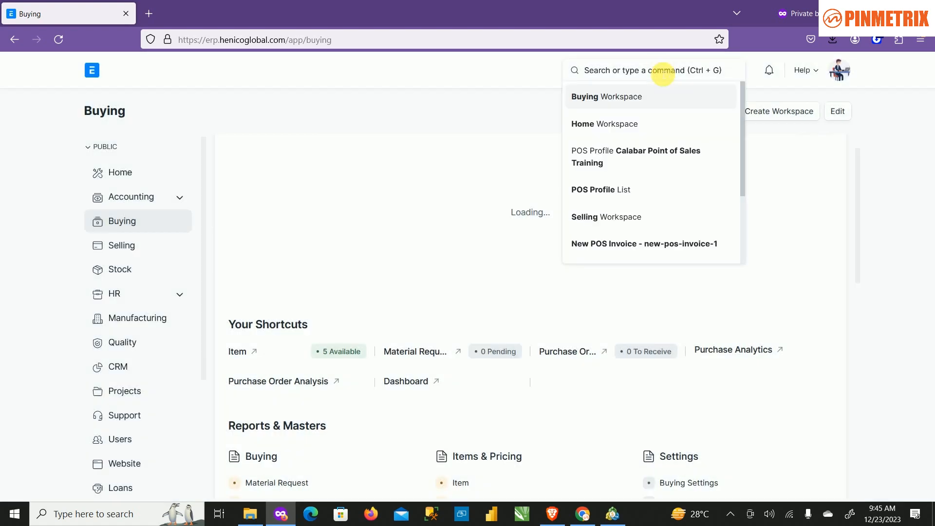
text(poin)
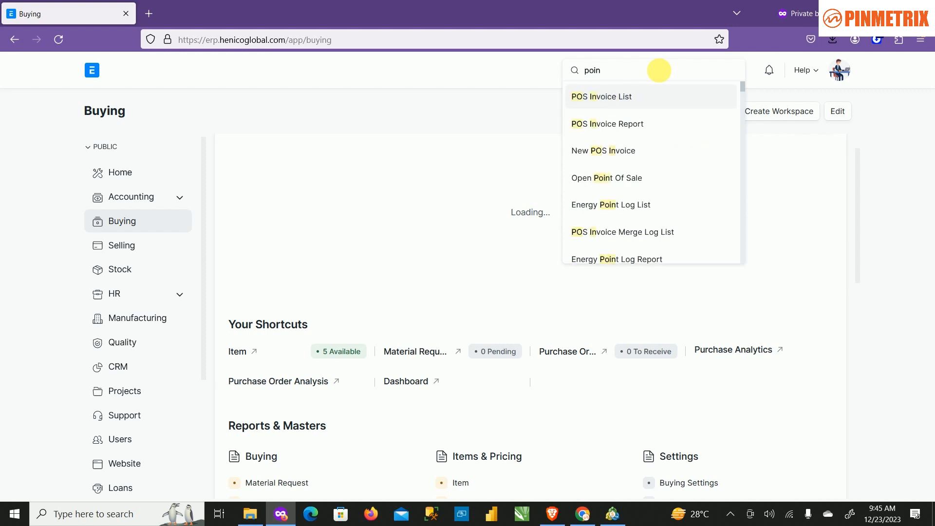
text(t)
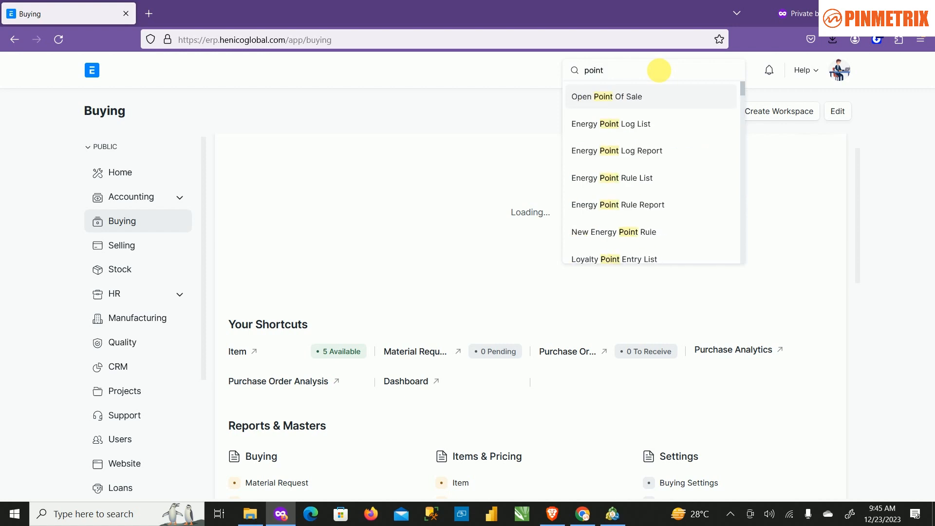
click(630, 97)
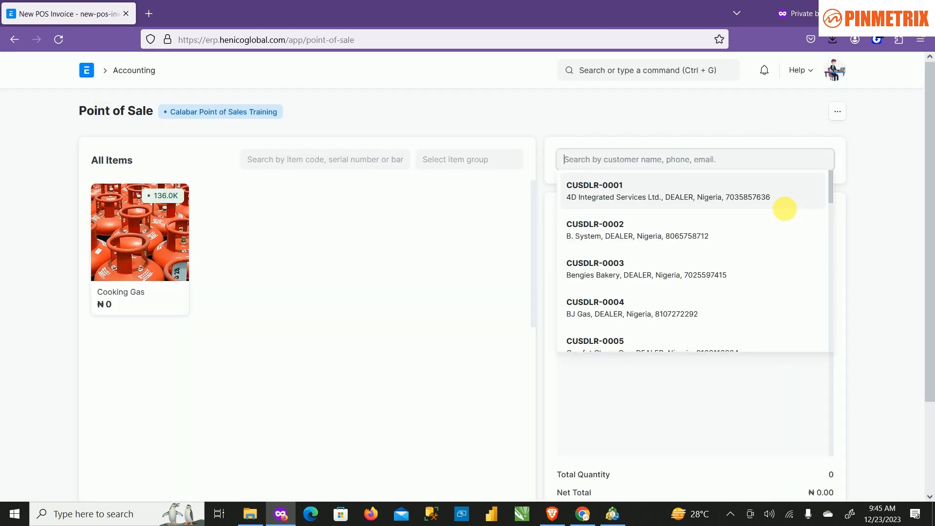
- Dismiss the customer suggestions, look over the item cart and totals, and try to add Cooking Gas to the cart
click(865, 145)
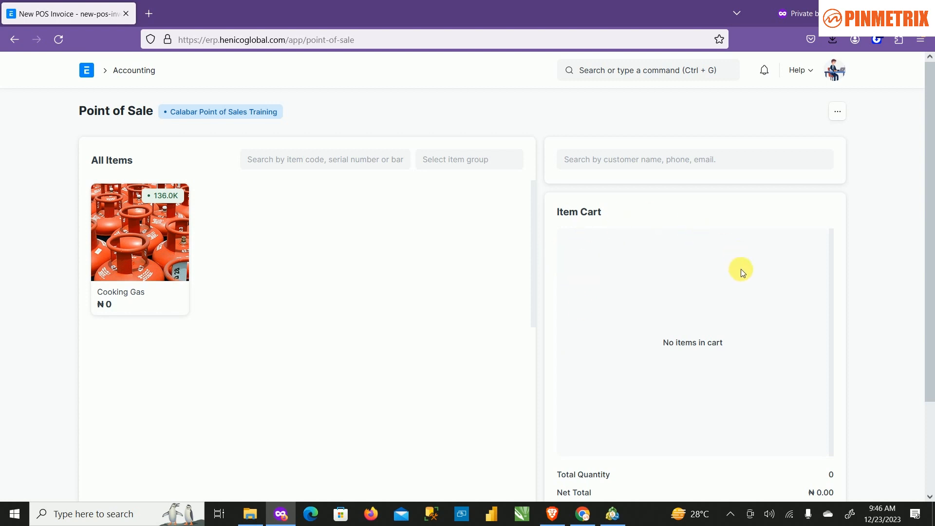
scroll(673, 311, down, 3)
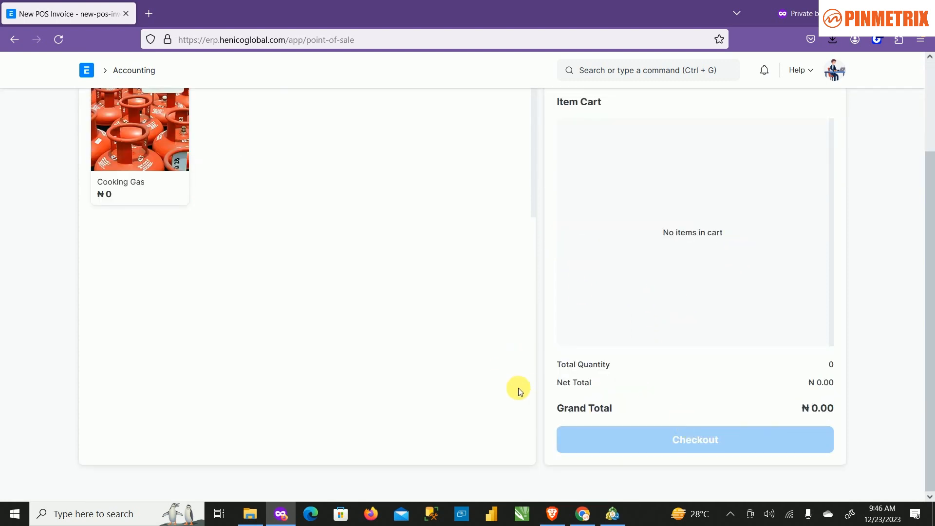
scroll(565, 303, up, 3)
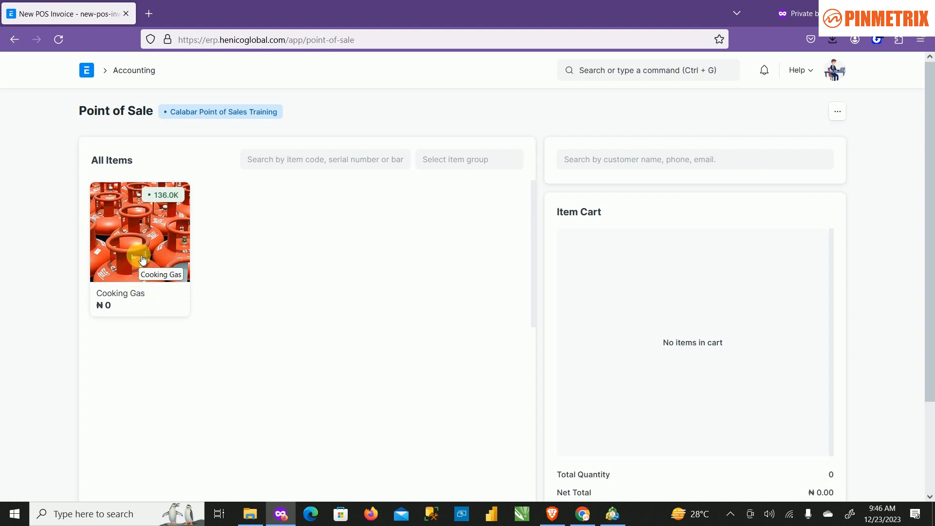
click(148, 236)
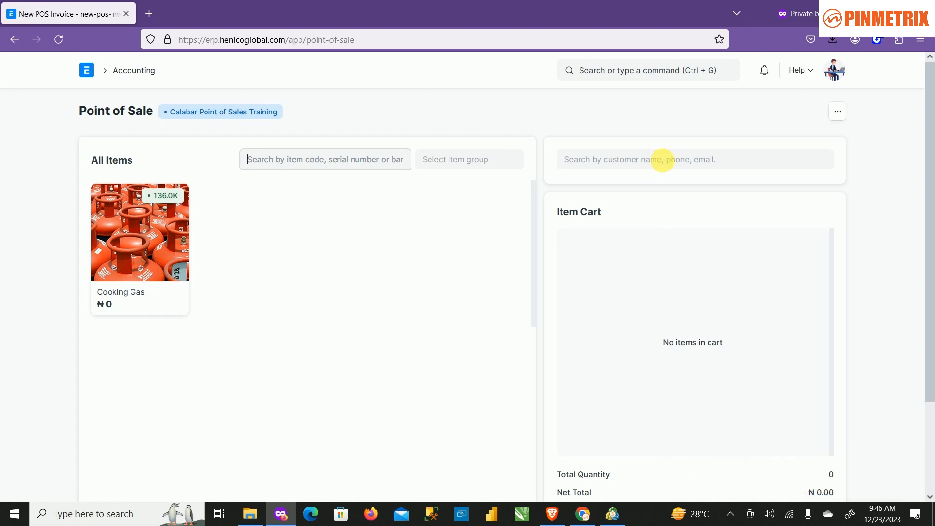
- Select the dealer Comfot Chano Gas as the invoice customer and add Cooking Gas to the item cart
click(662, 160)
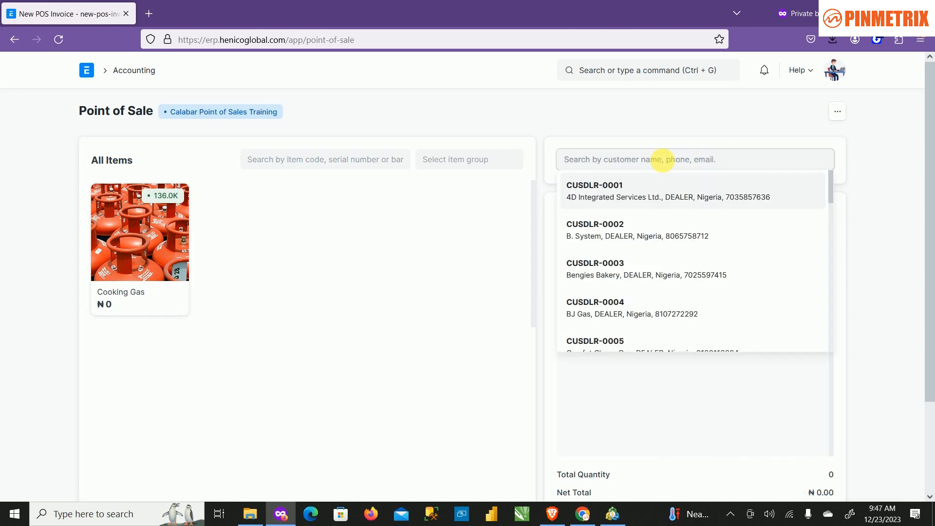
scroll(679, 276, down, 2)
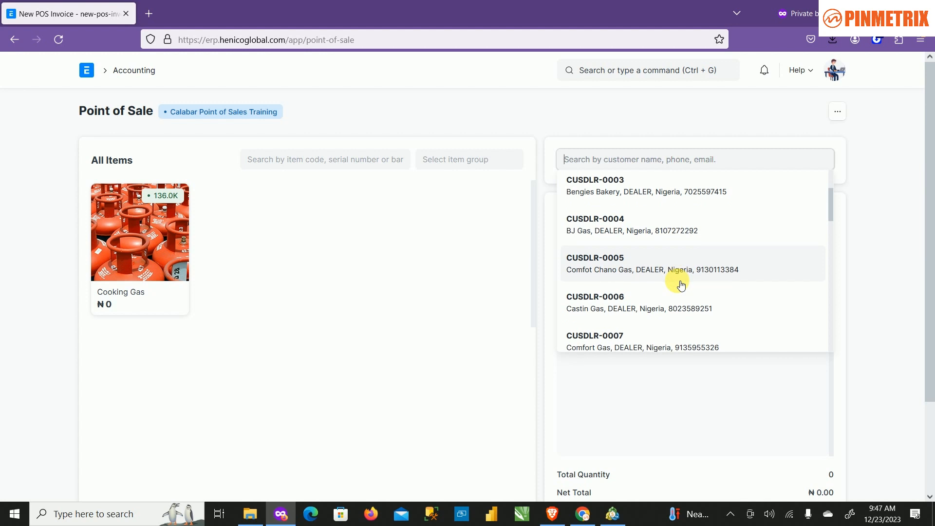
click(676, 261)
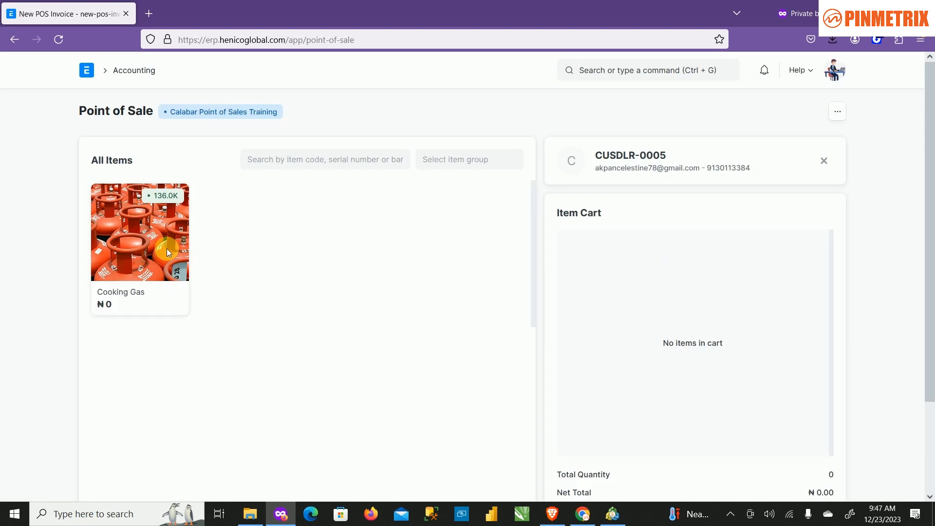
click(130, 238)
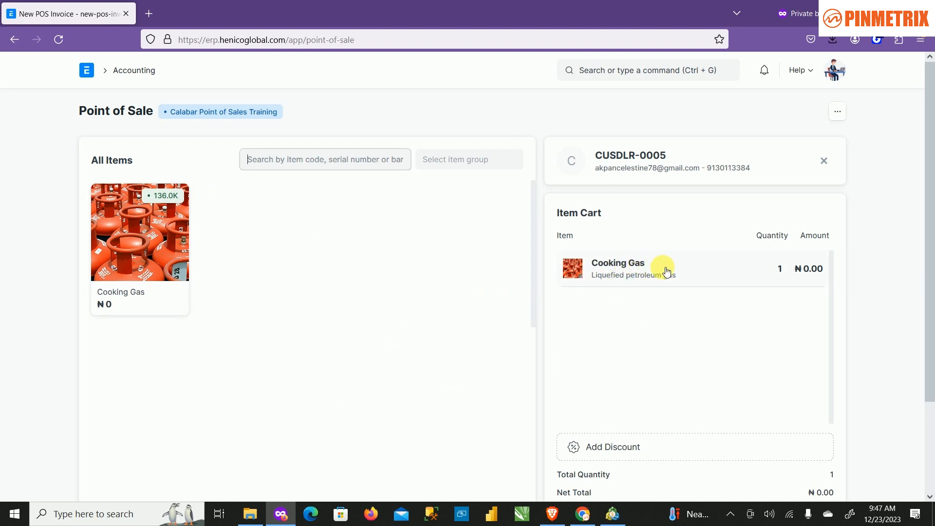
- Open the Cooking Gas line's details and set its quantity to 15 and its rate to 890, keeping the LPG Tank - TRA warehouse
click(720, 271)
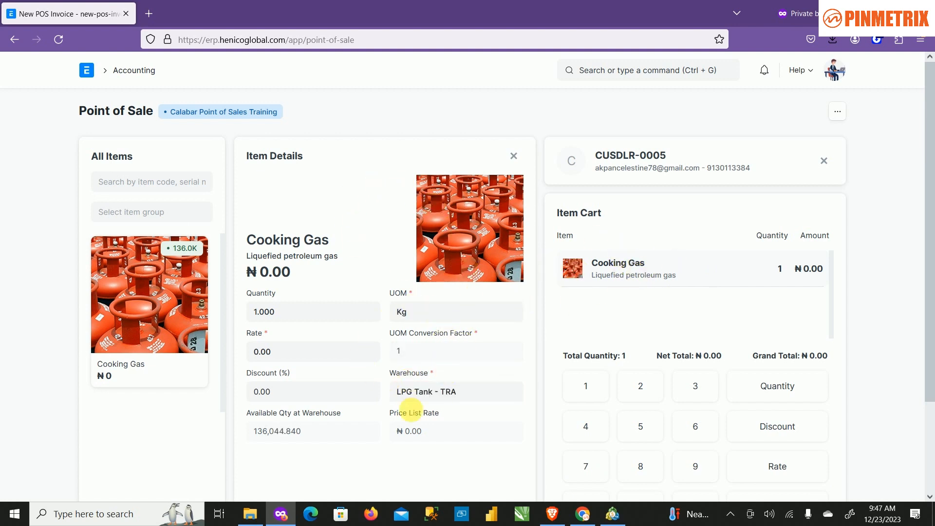
click(297, 317)
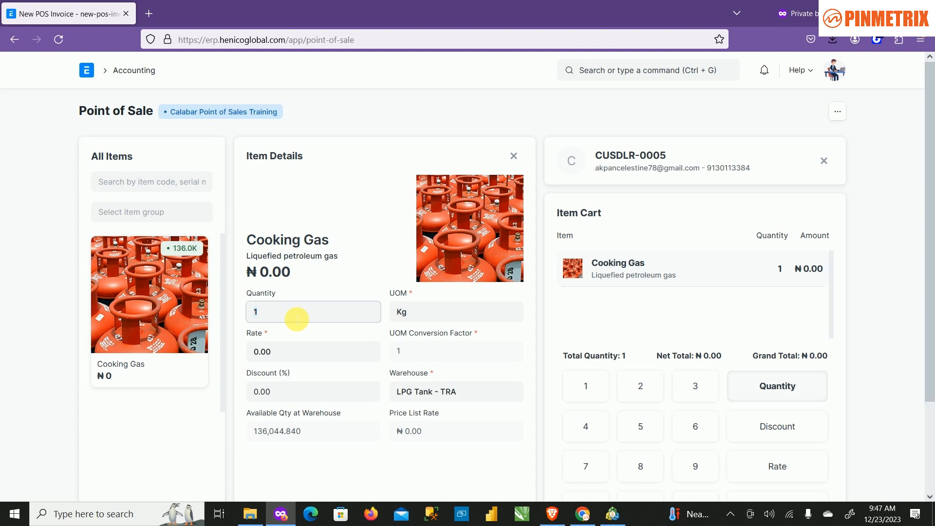
text(15)
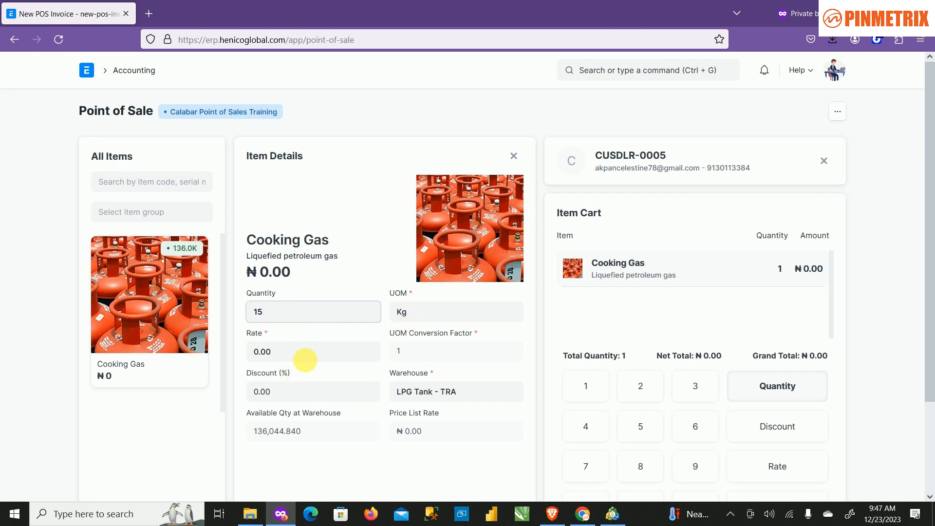
click(305, 361)
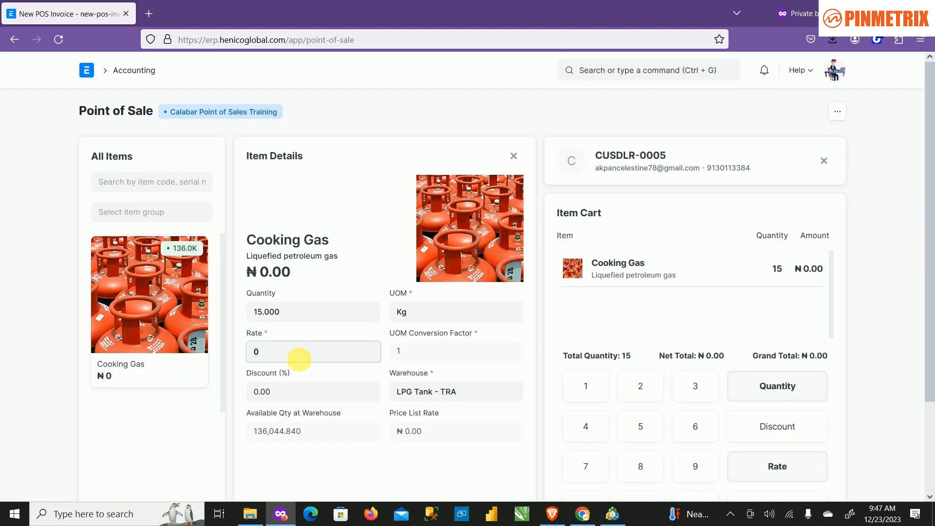
text(890)
key(Tab)
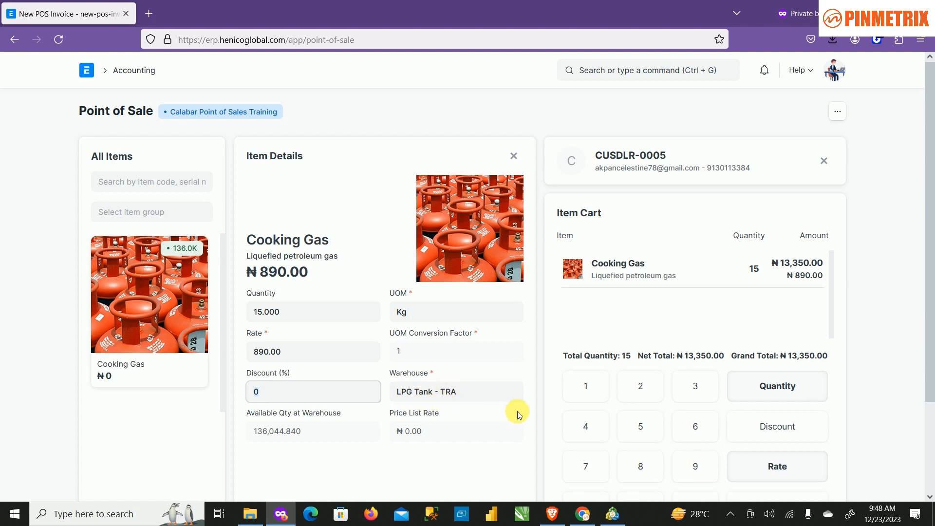
click(510, 391)
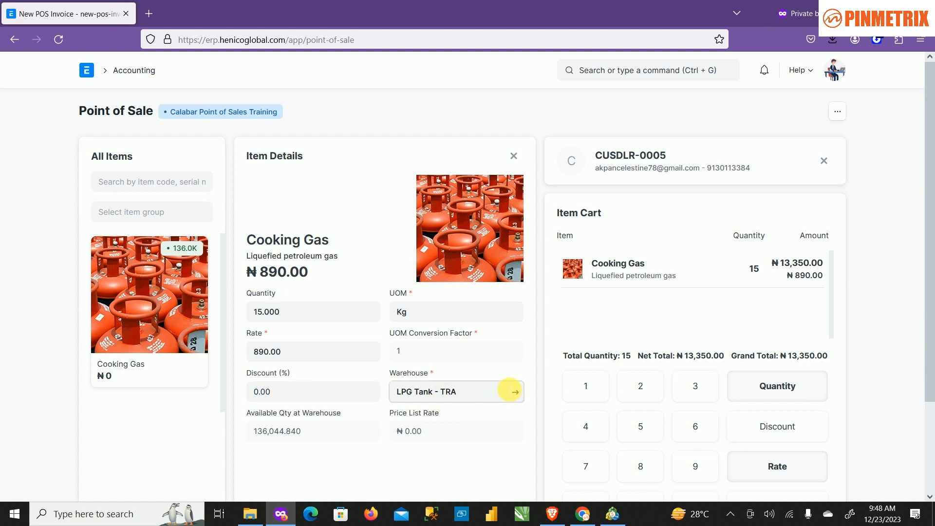
click(521, 370)
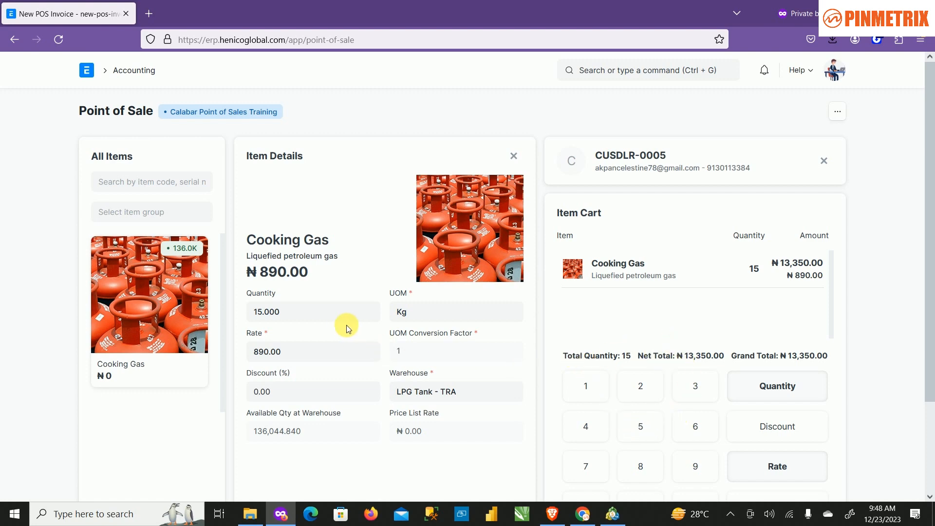
- Review the Cooking Gas item details and cart totals, and check out the cart
scroll(544, 362, down, 3)
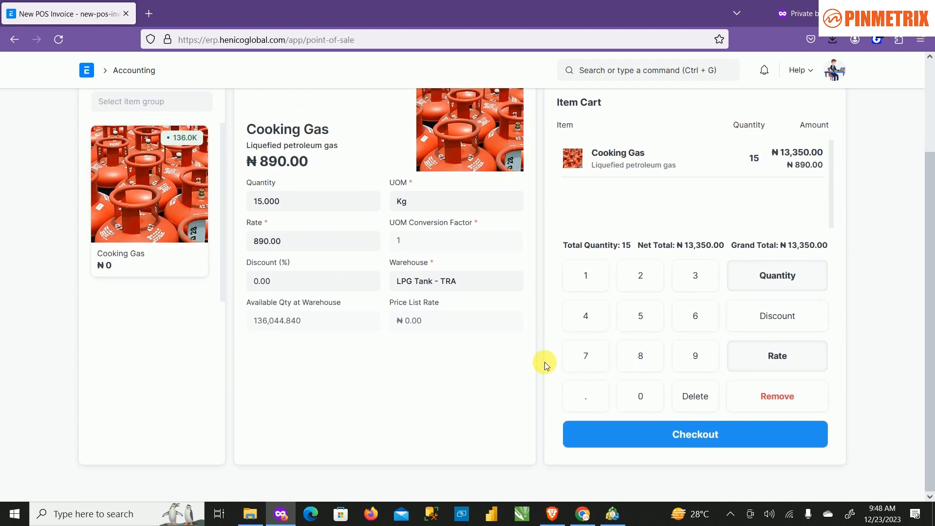
scroll(696, 434, up, 3)
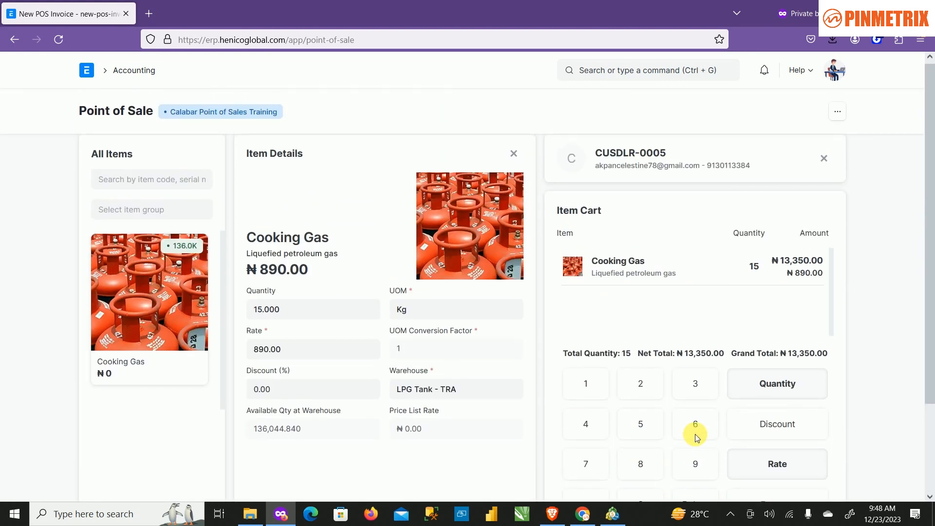
scroll(730, 401, down, 3)
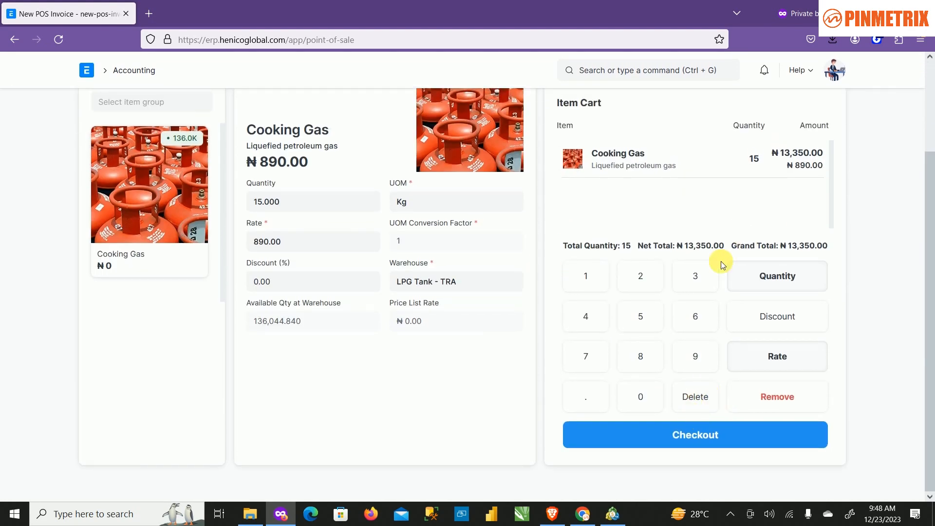
click(724, 446)
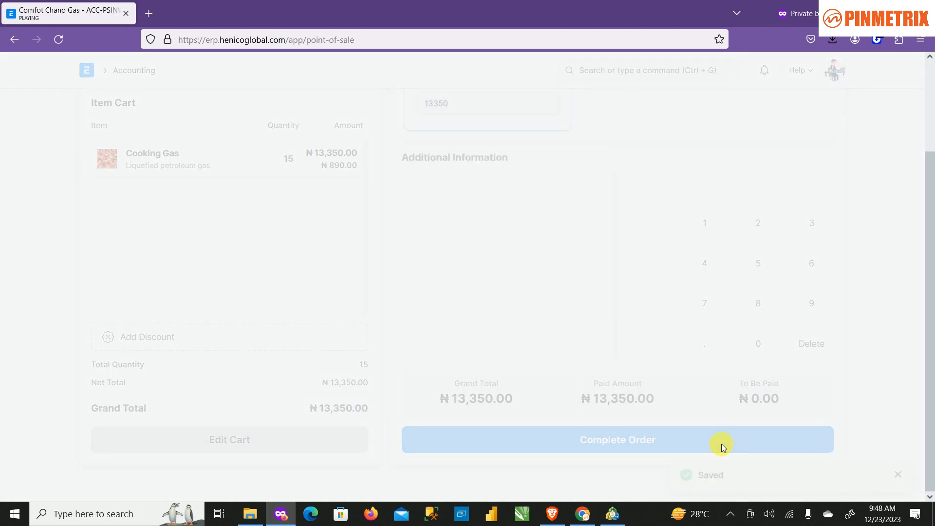
- Set the Sales point payment to 14000, complete the order and confirm the invoice's permanent submission
scroll(538, 252, up, 2)
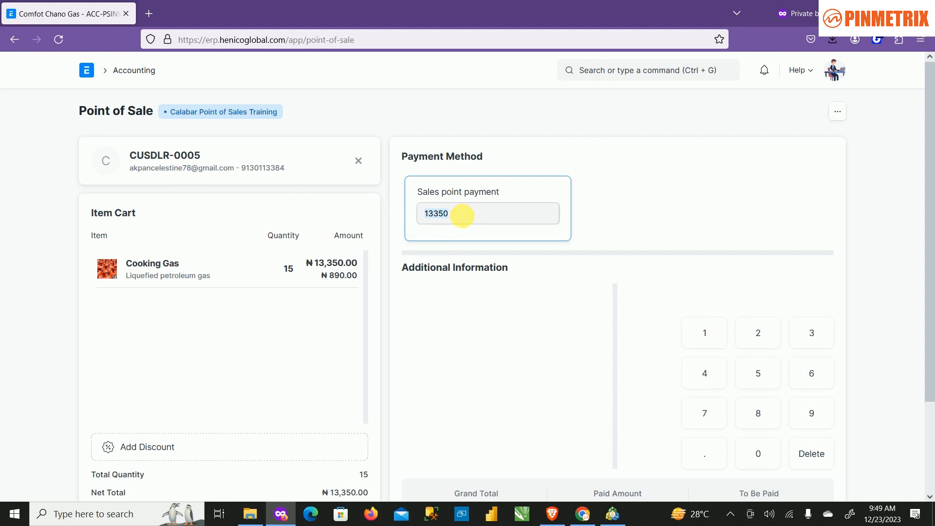
scroll(473, 242, down, 2)
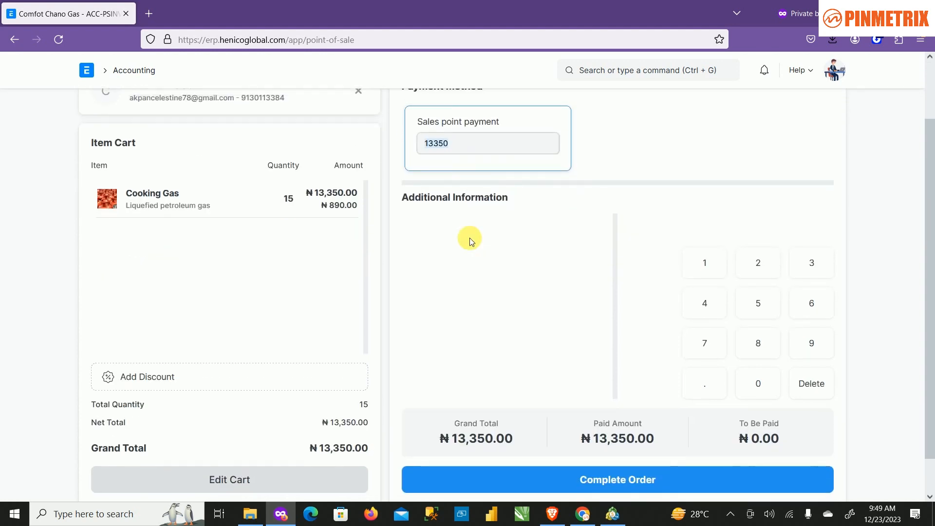
click(475, 146)
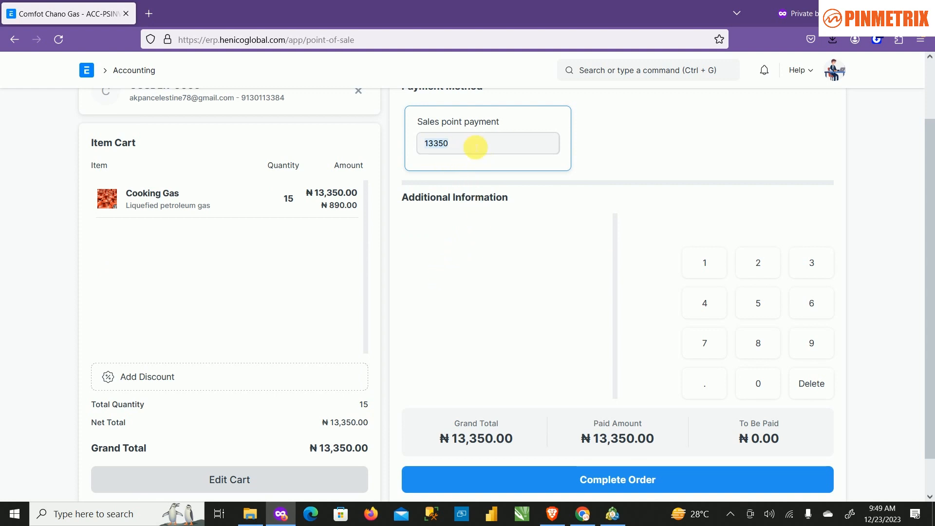
key(ctrl+a)
text(14)
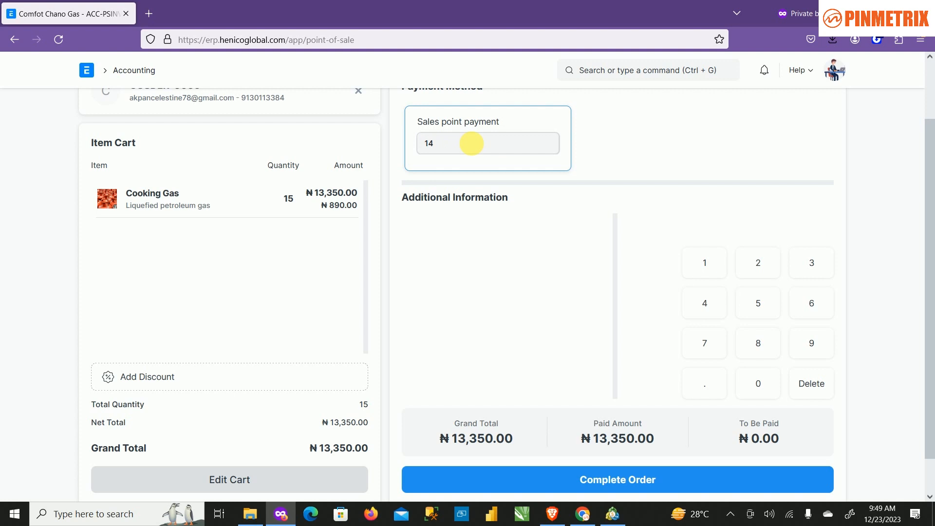
text(000)
click(577, 481)
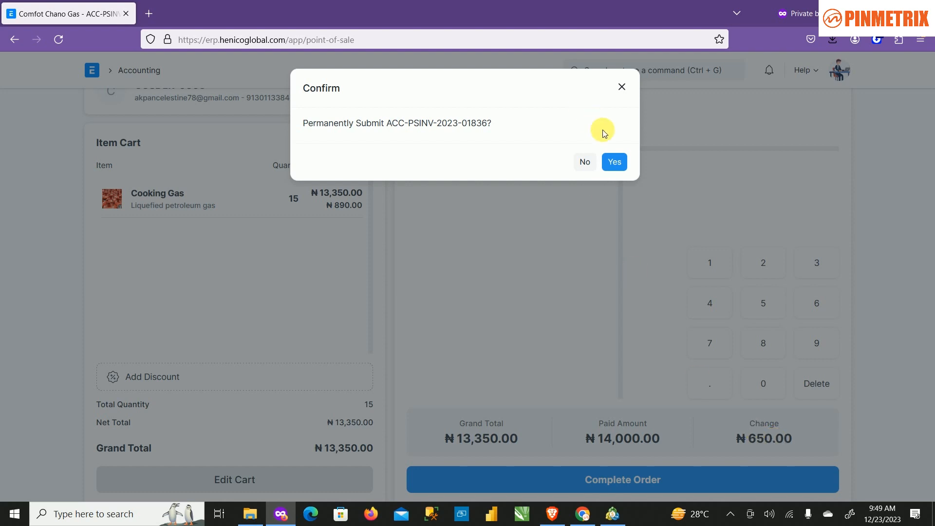
click(621, 168)
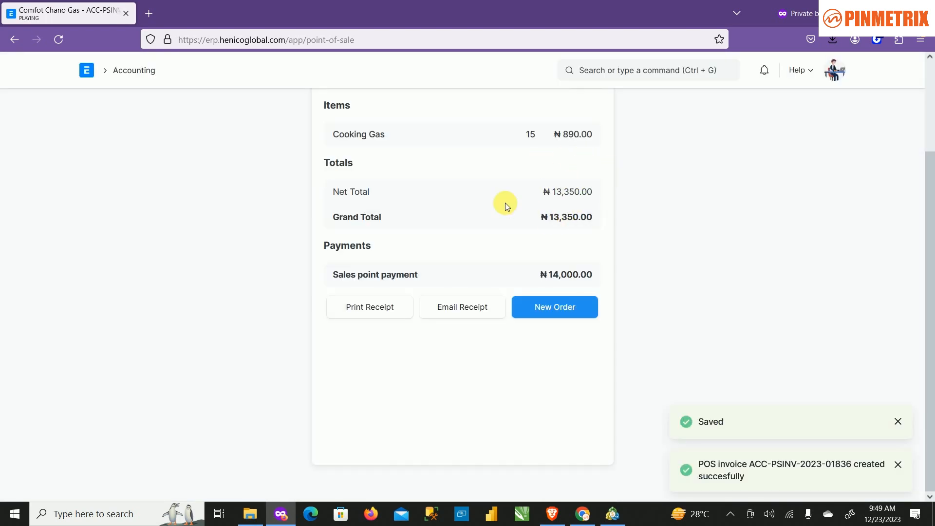
- Review the paid order's summary, open its receipt print preview to check the invoice details, and close the preview without saving
scroll(505, 203, up, 2)
scroll(504, 203, up, 1)
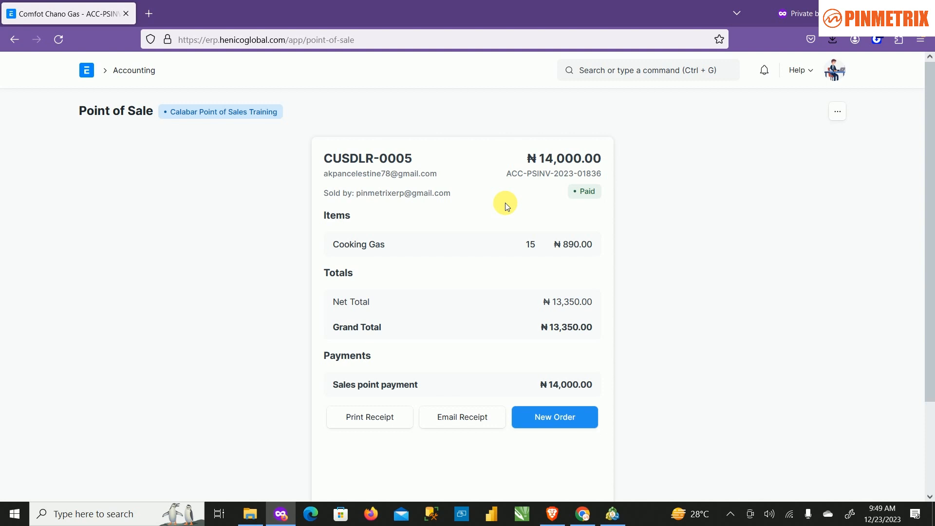
click(387, 426)
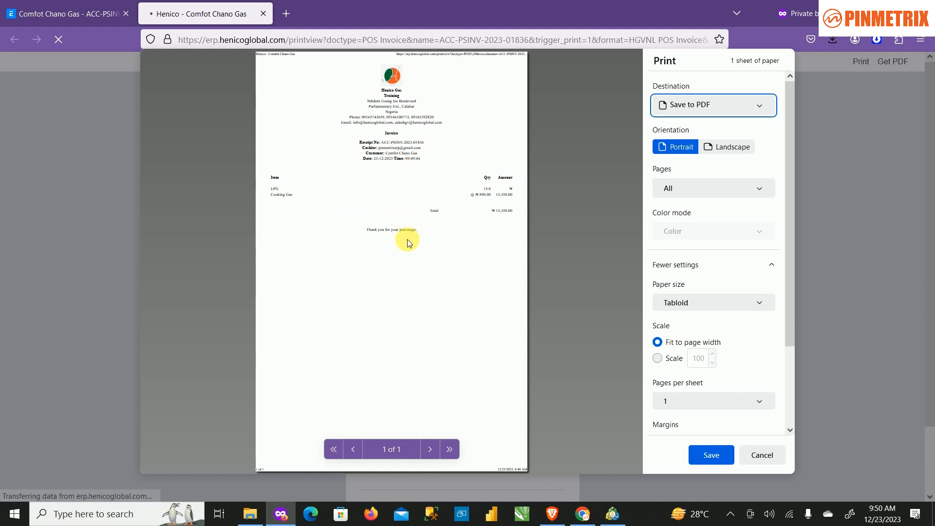
scroll(408, 242, up, 2)
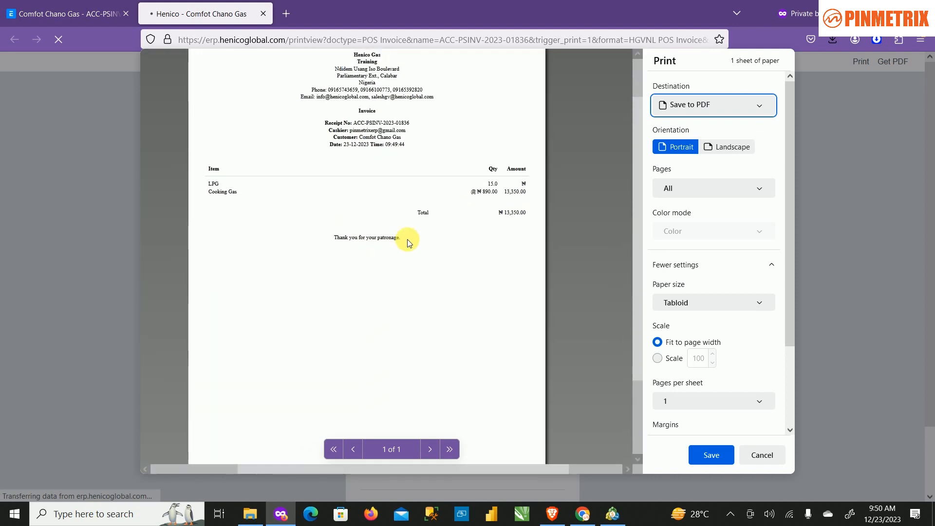
scroll(408, 242, up, 2)
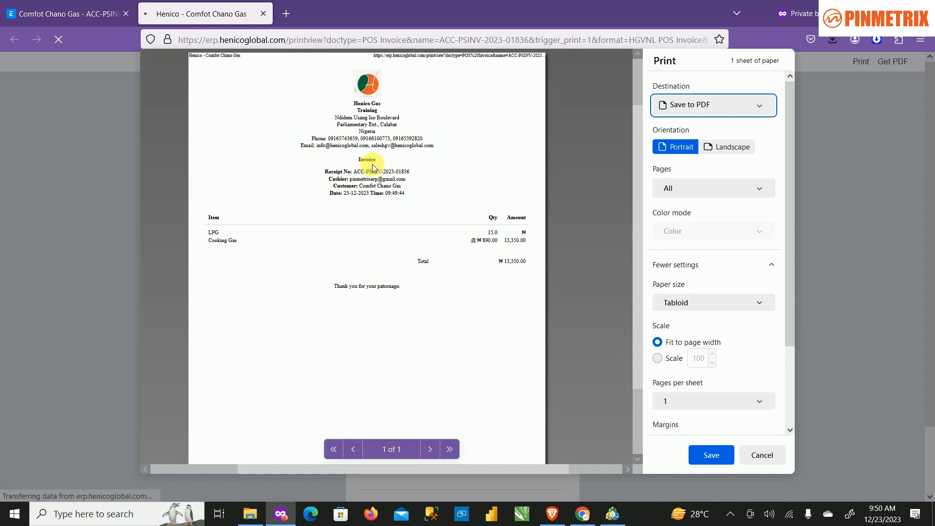
click(263, 14)
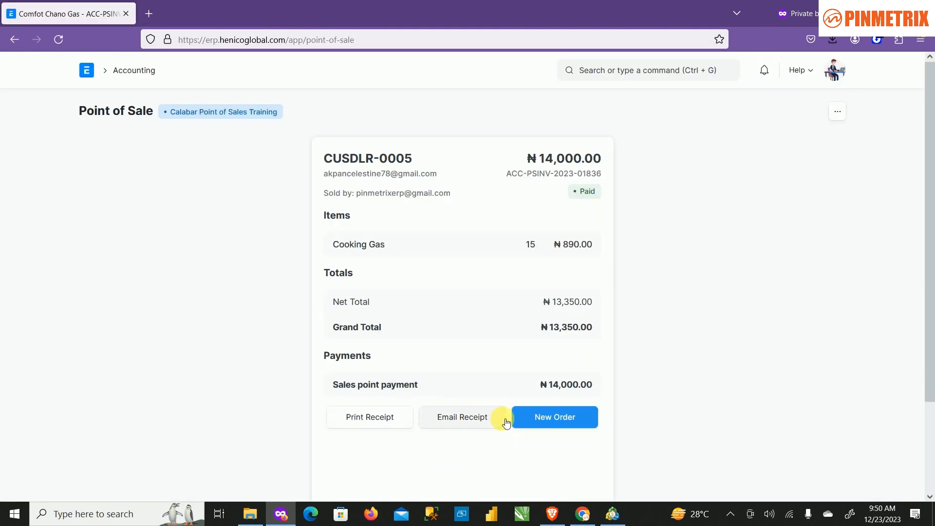
- Start a new order, select the dealer B. System as the customer and add Cooking Gas to the cart
click(553, 423)
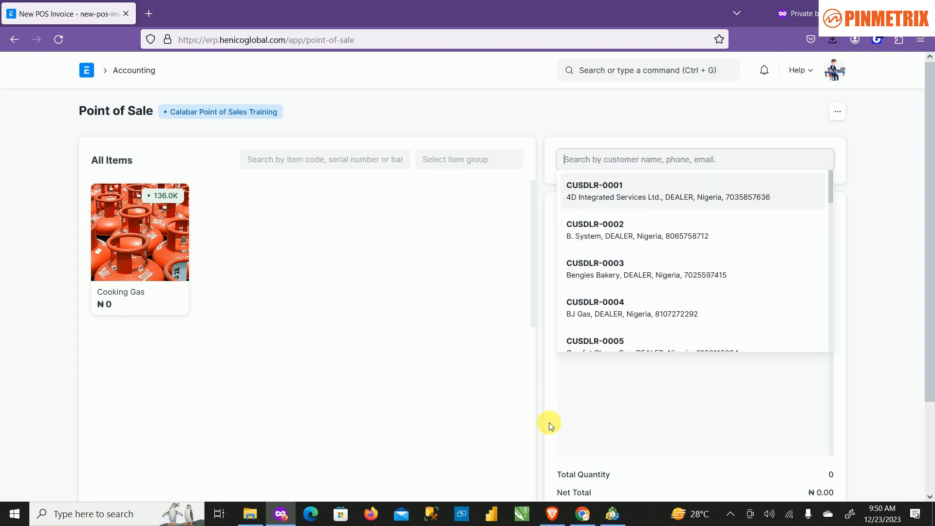
click(600, 111)
click(742, 166)
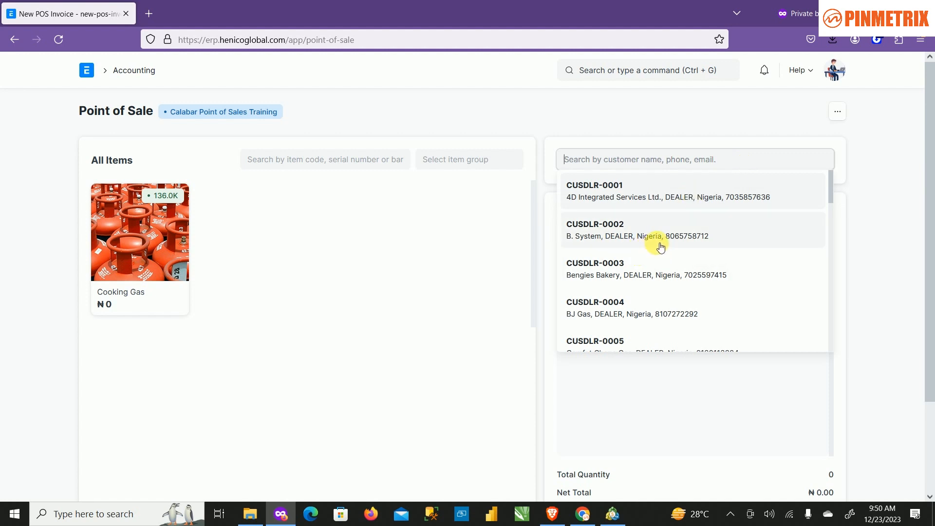
click(687, 238)
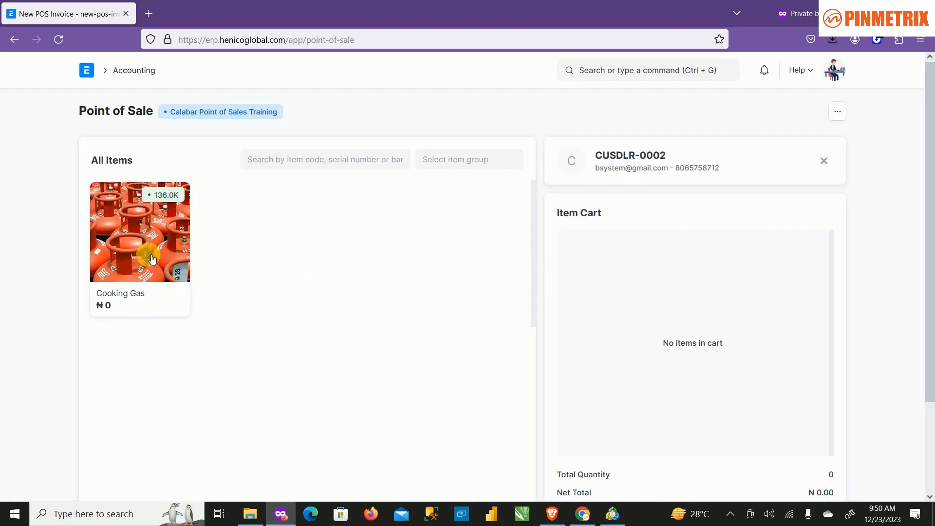
click(152, 259)
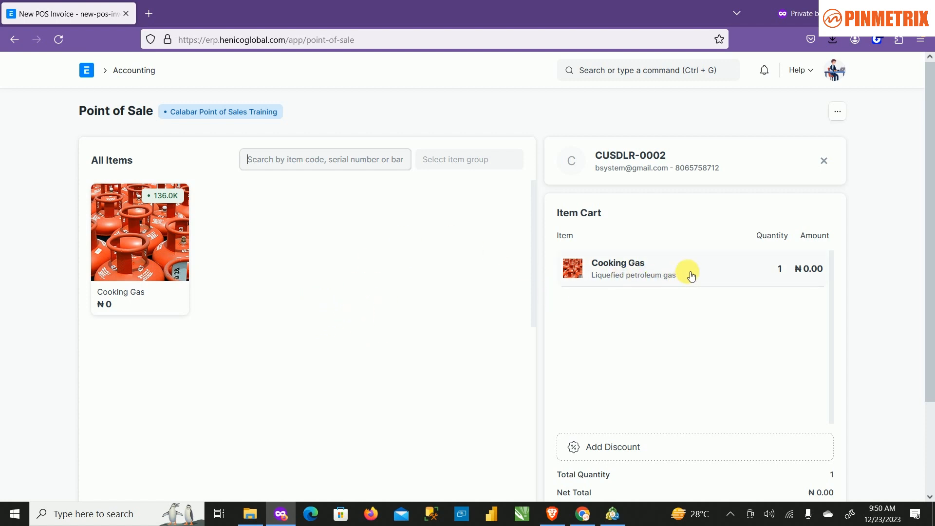
- Open the Cooking Gas line's details in the new order and set its quantity to 12.5 and its rate to 850
click(747, 277)
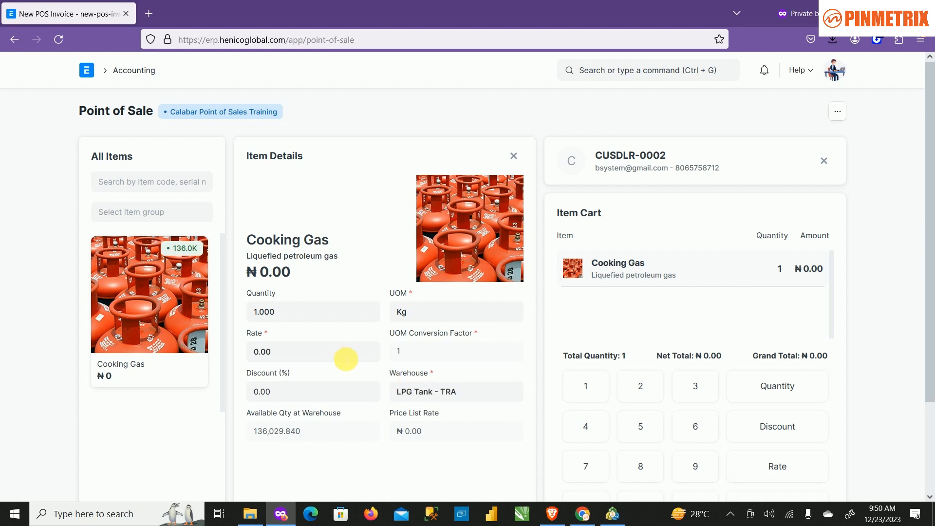
click(288, 315)
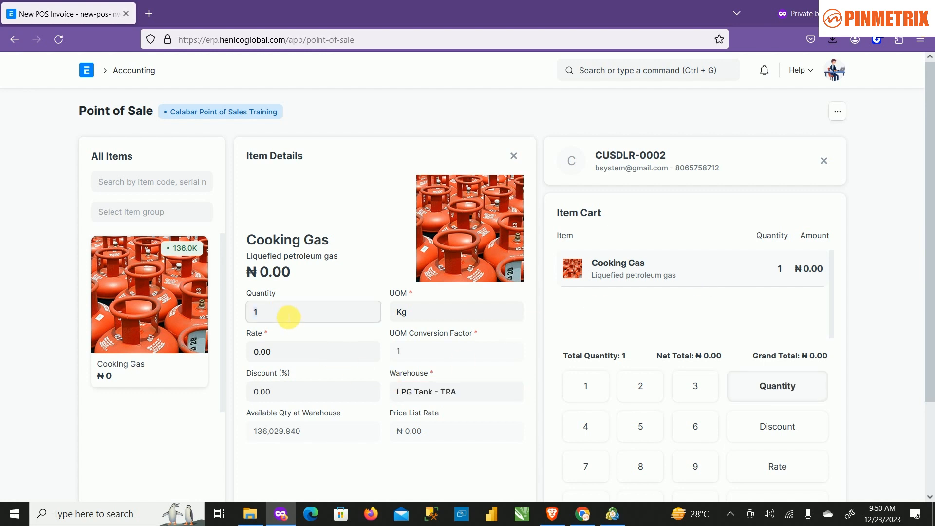
text(2.5)
key(Tab)
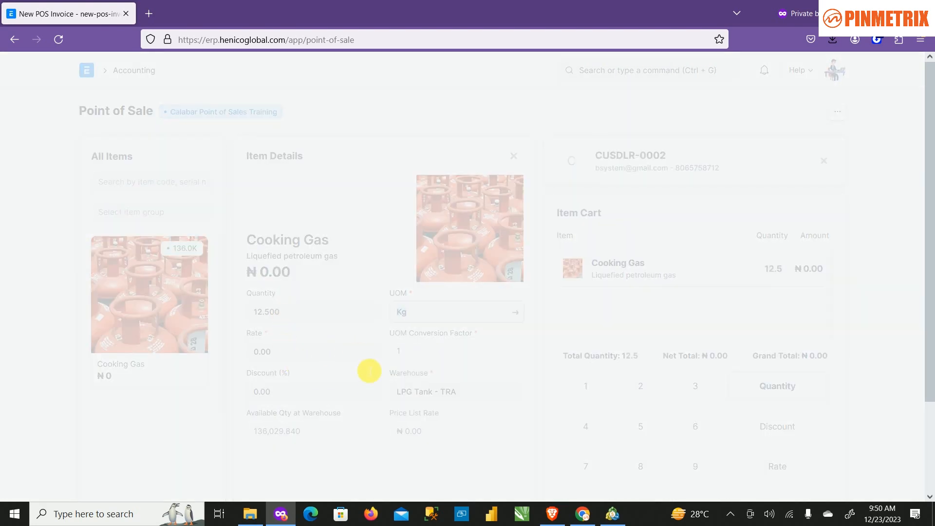
click(325, 358)
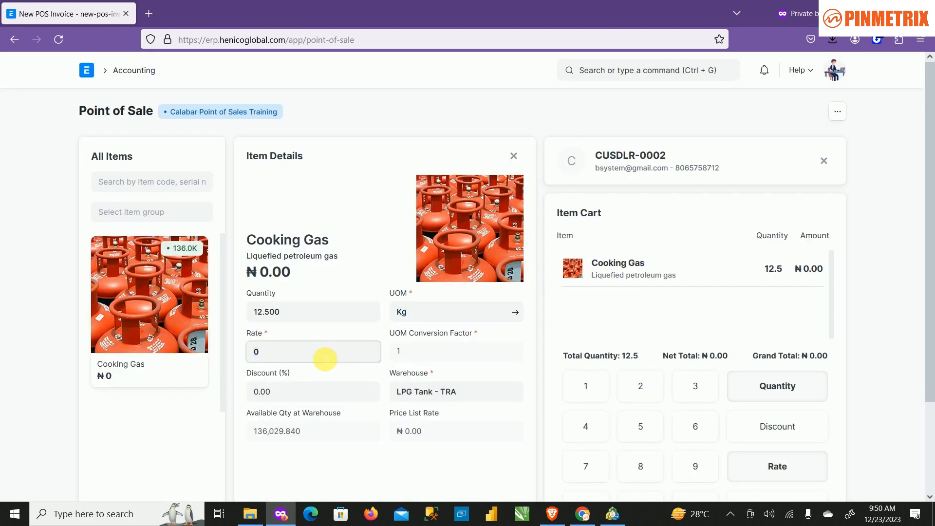
text(850)
key(Tab)
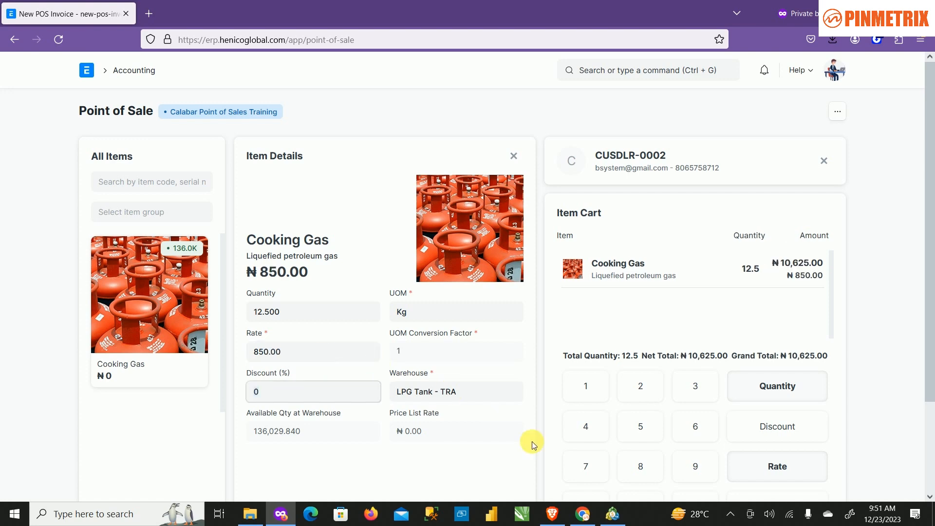
- Check out the 12.5 kg Cooking Gas order, complete it with the Sales point payment of 10625 and confirm the invoice's permanent submission
scroll(532, 443, down, 2)
scroll(532, 443, up, 1)
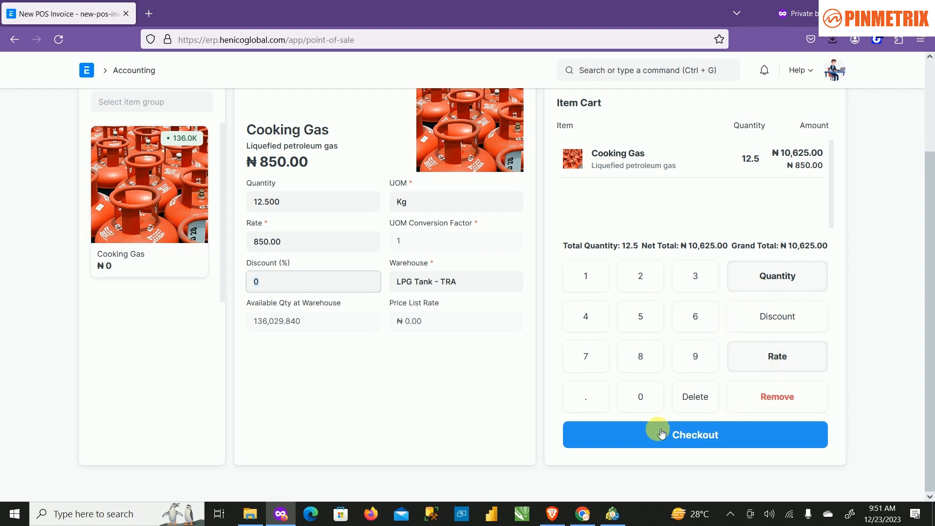
click(633, 435)
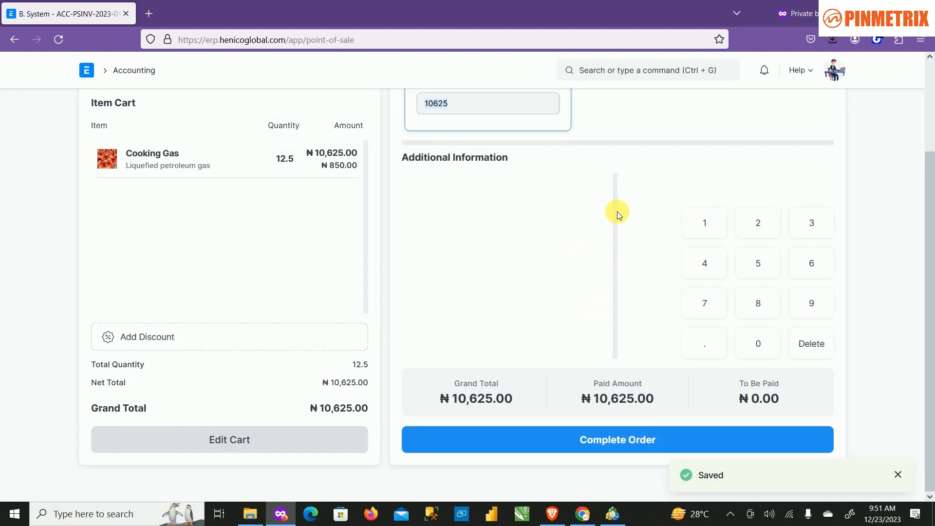
scroll(617, 212, up, 3)
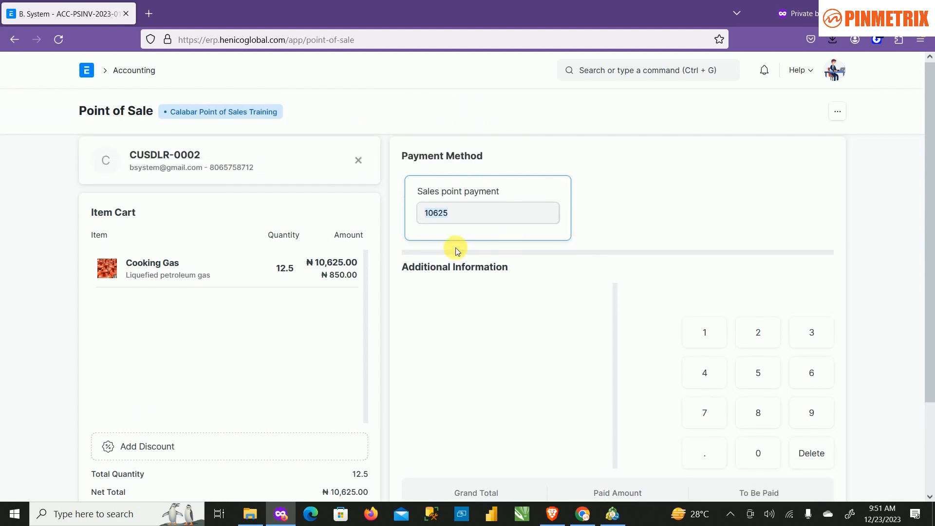
scroll(550, 292, down, 3)
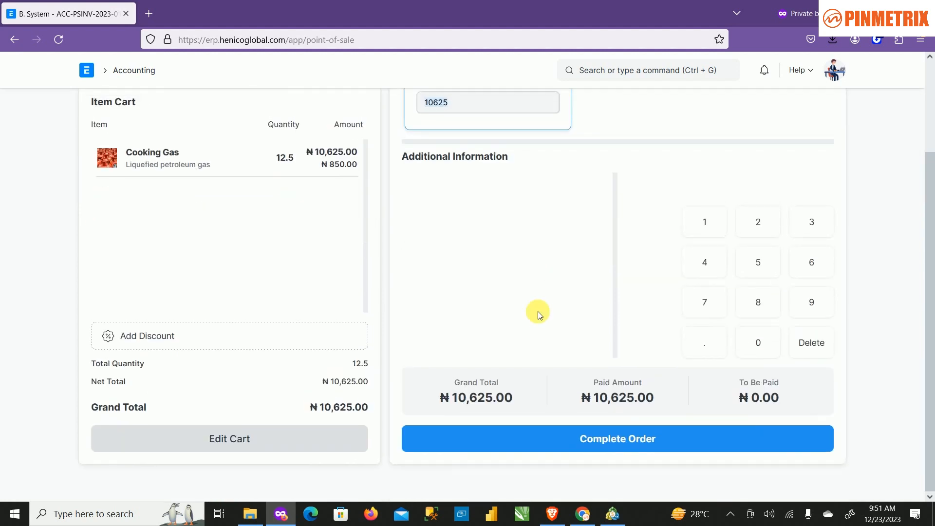
click(531, 452)
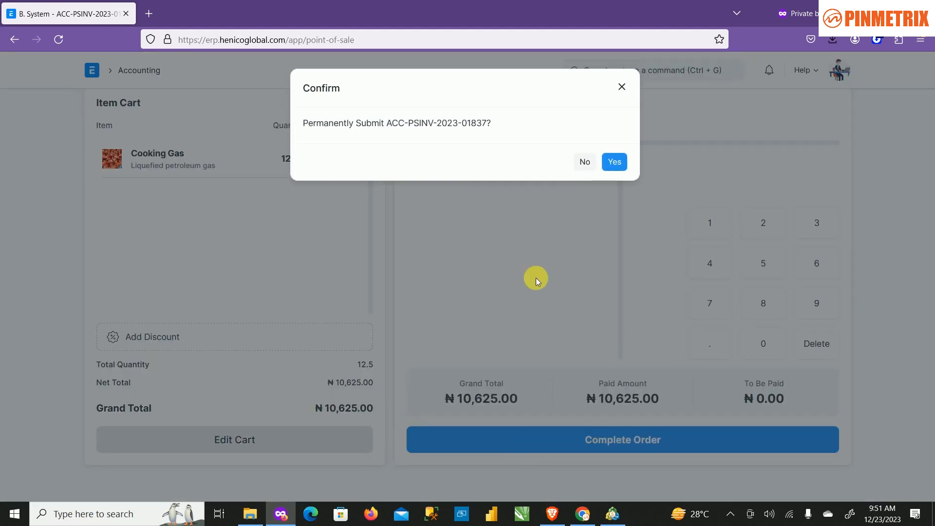
click(617, 161)
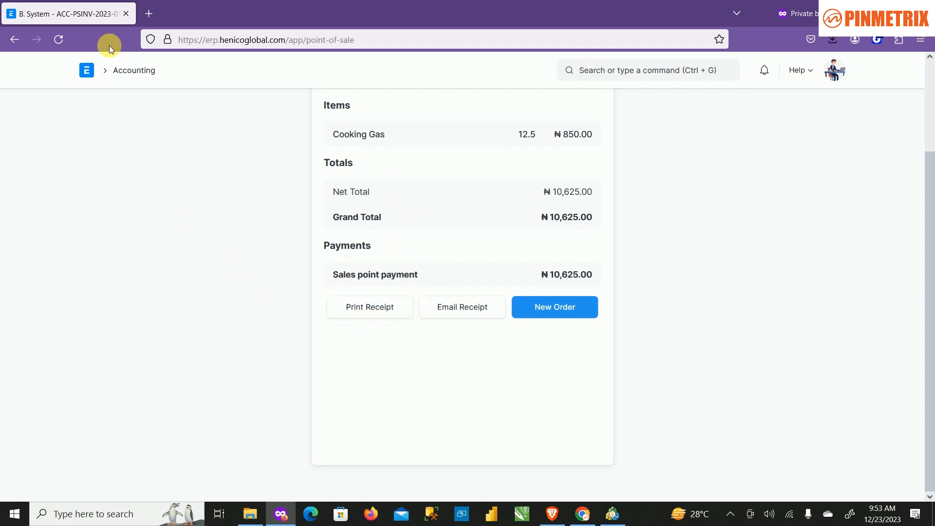
- Return to the home workspace, search for "point" to reopen the Point of Sale screen, and review its additional options without choosing one
click(91, 77)
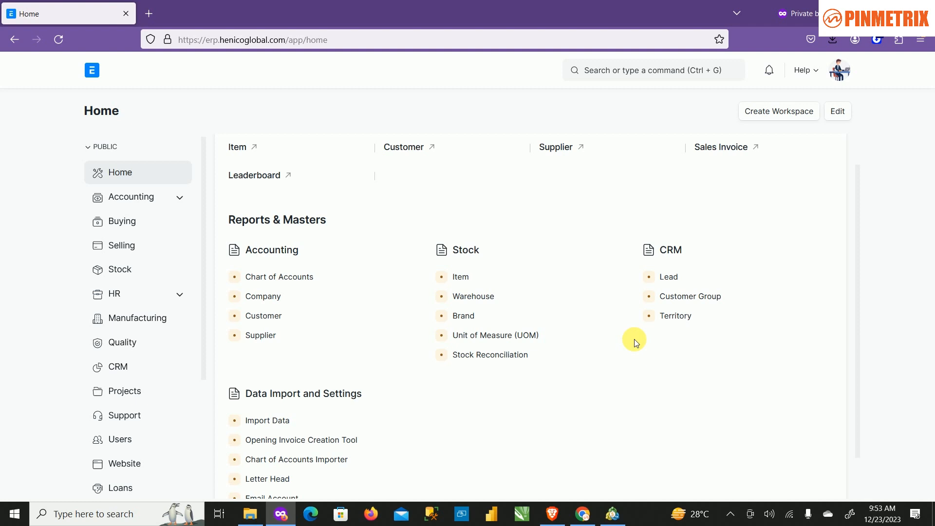
click(606, 77)
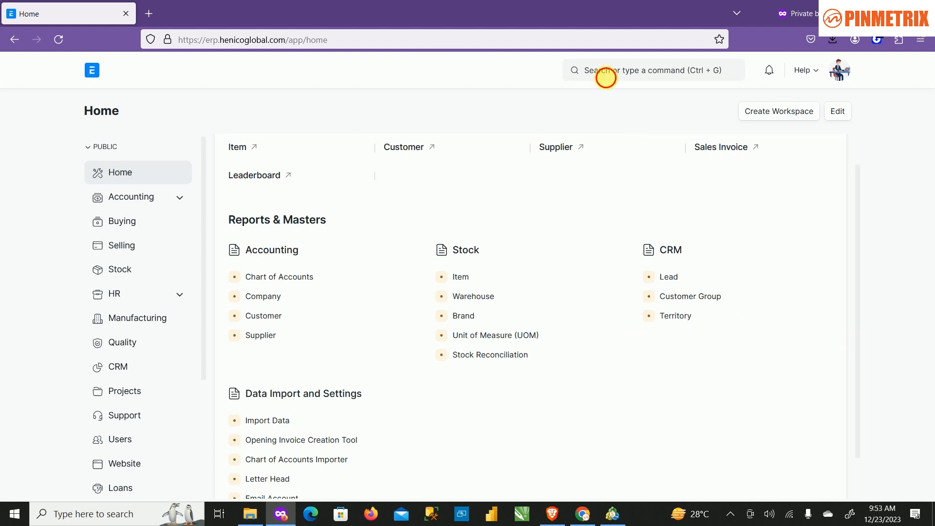
text(point)
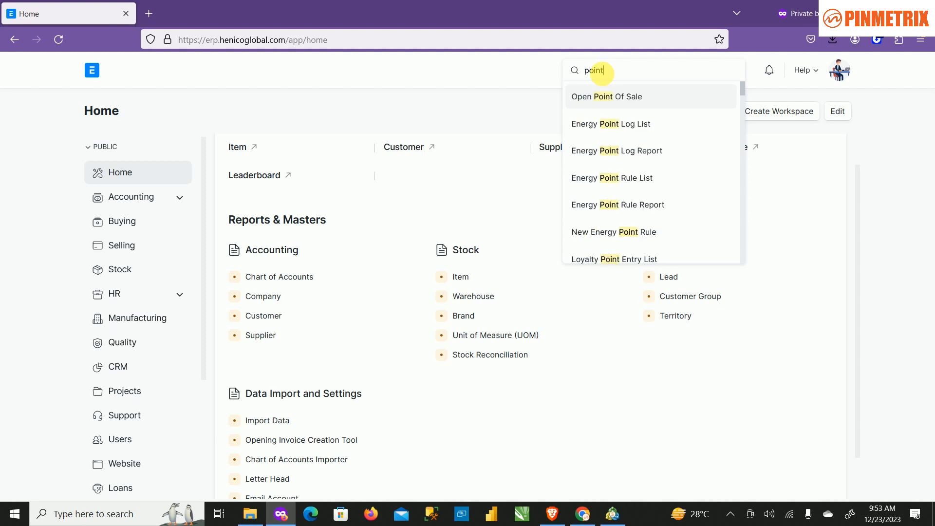
click(628, 97)
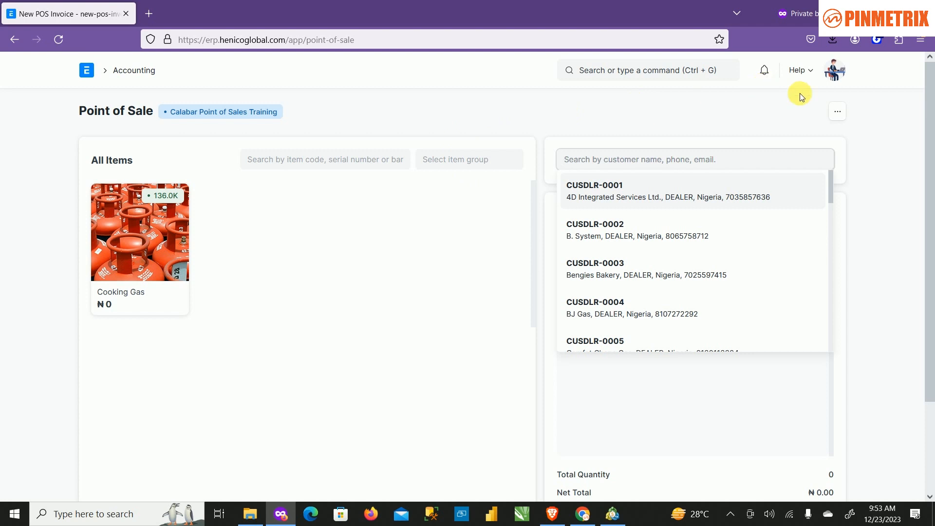
click(838, 115)
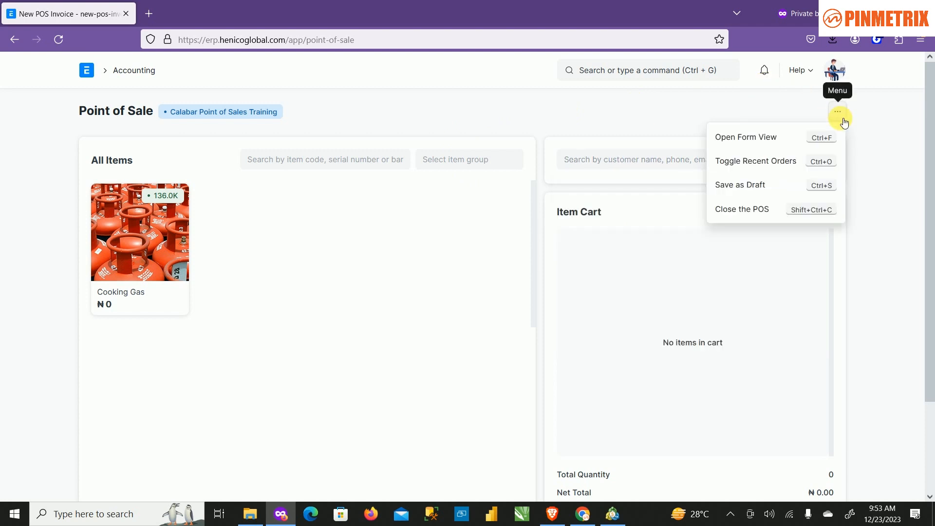
click(711, 112)
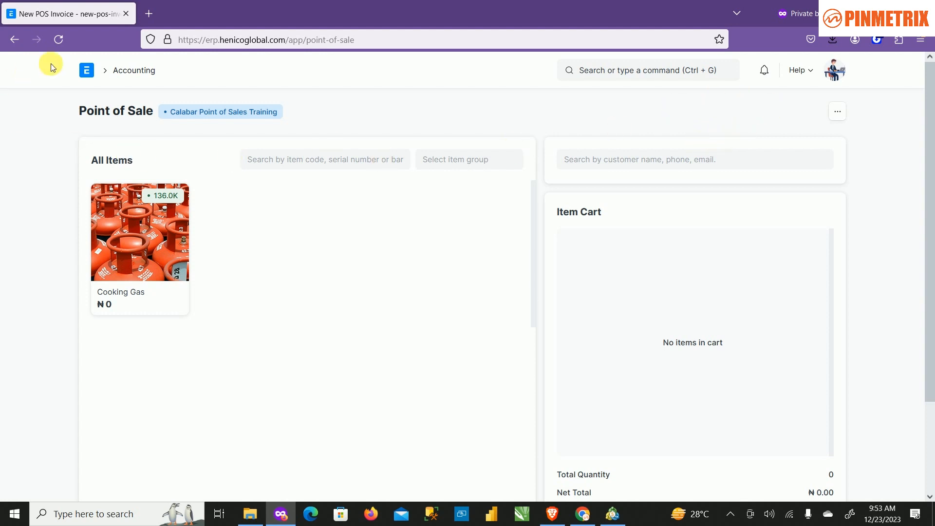
- Go back to the home workspace, search for "projected" and open the Stock Projected Qty report
click(91, 72)
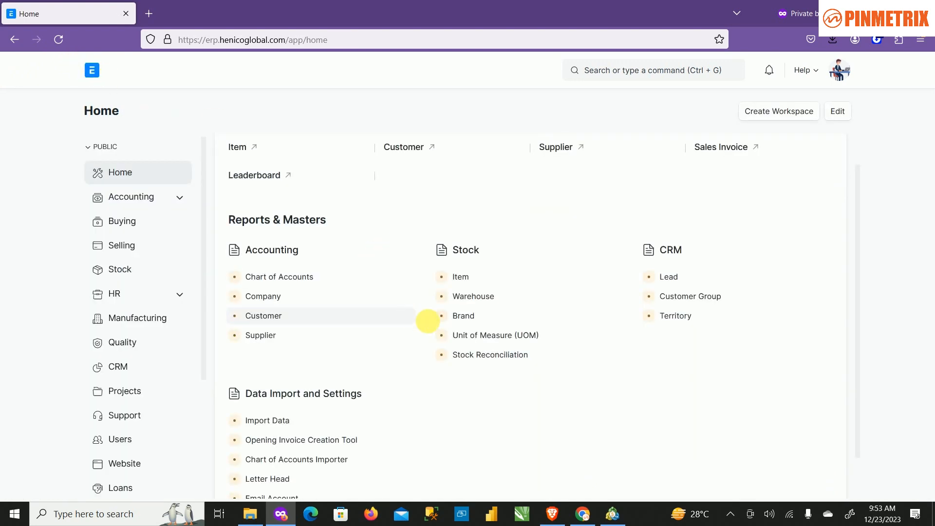
scroll(449, 321, down, 1)
scroll(449, 321, up, 3)
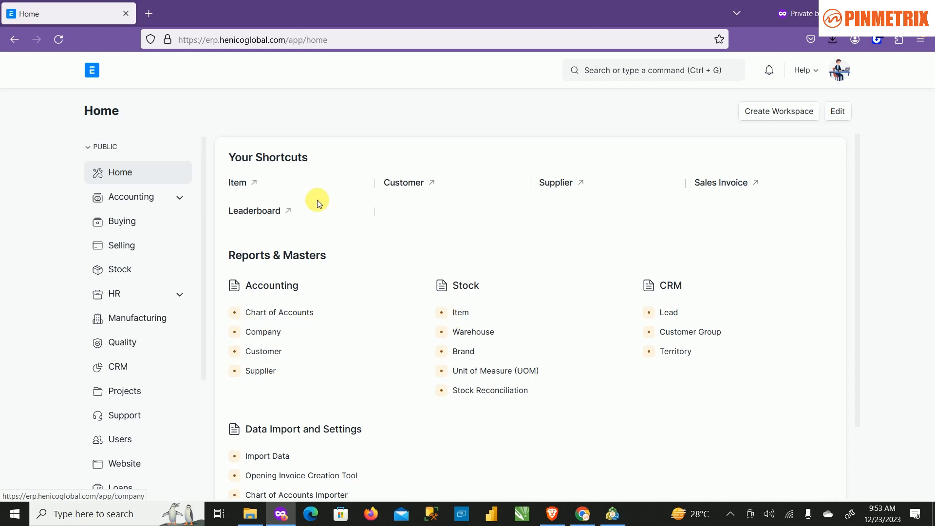
click(614, 85)
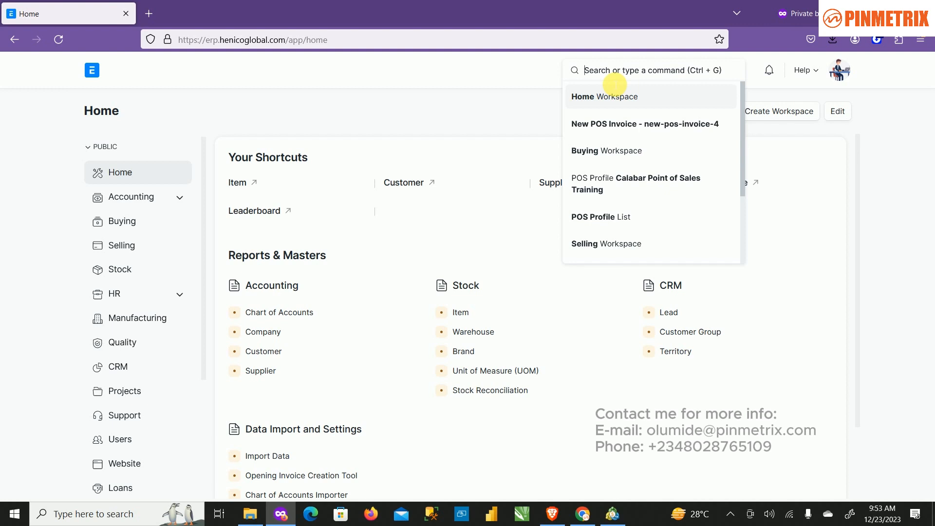
text(proje)
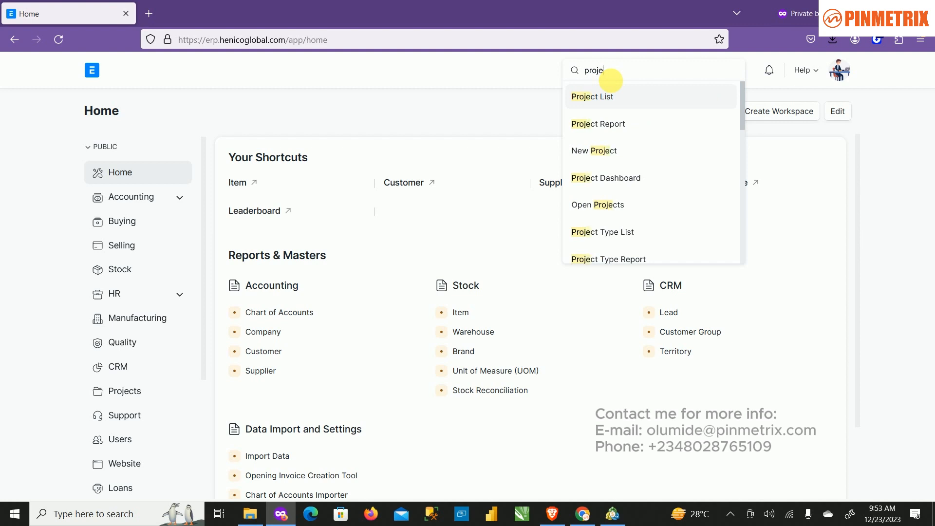
text(cted)
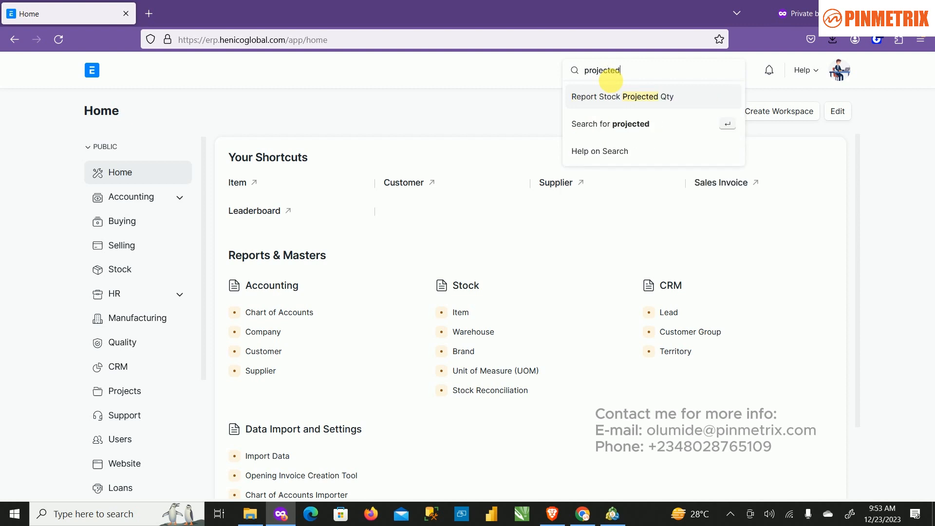
click(639, 97)
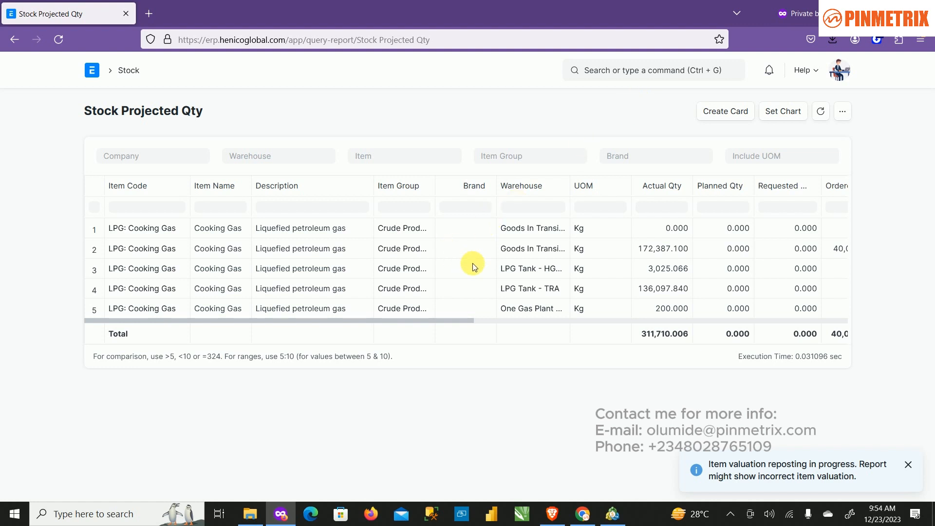
- Find the Reserved for POS column in the Stock Projected Qty report and widen it to make its heading readable
scroll(472, 263, right, 3)
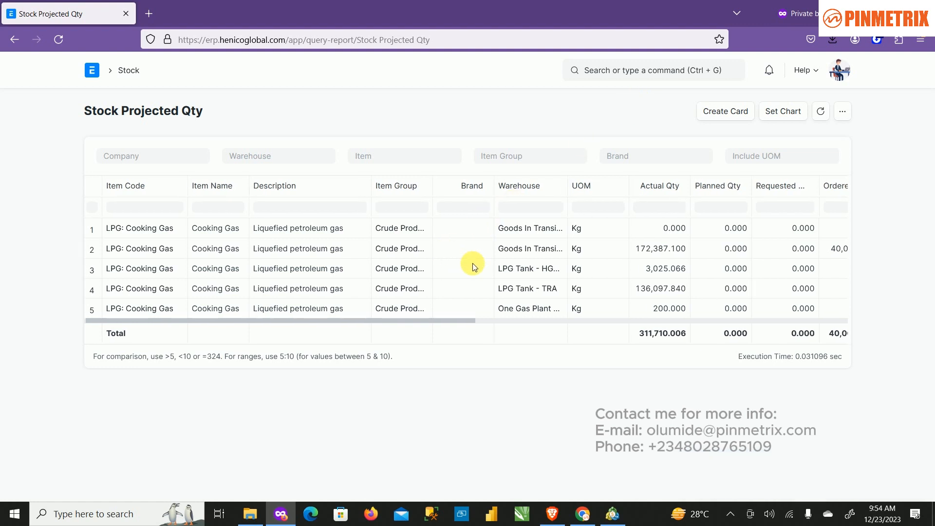
scroll(472, 266, right, 2)
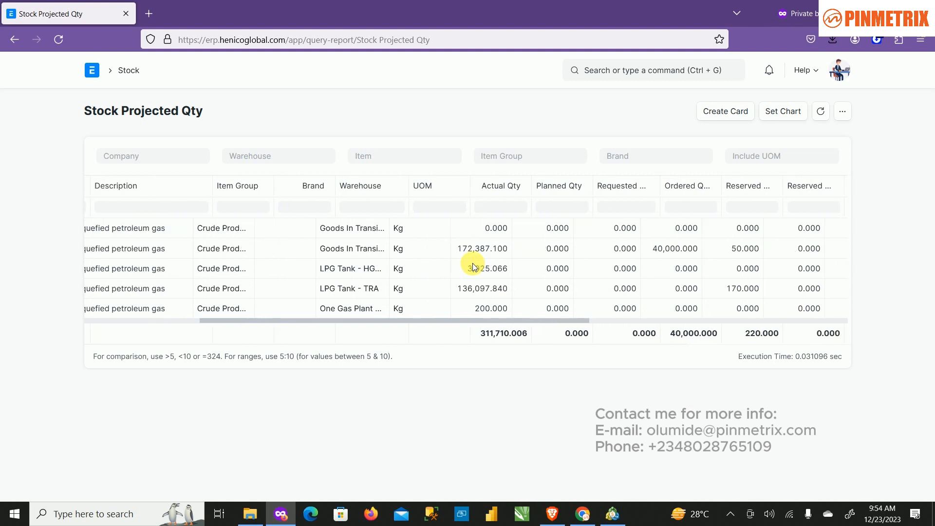
scroll(395, 268, right, 5)
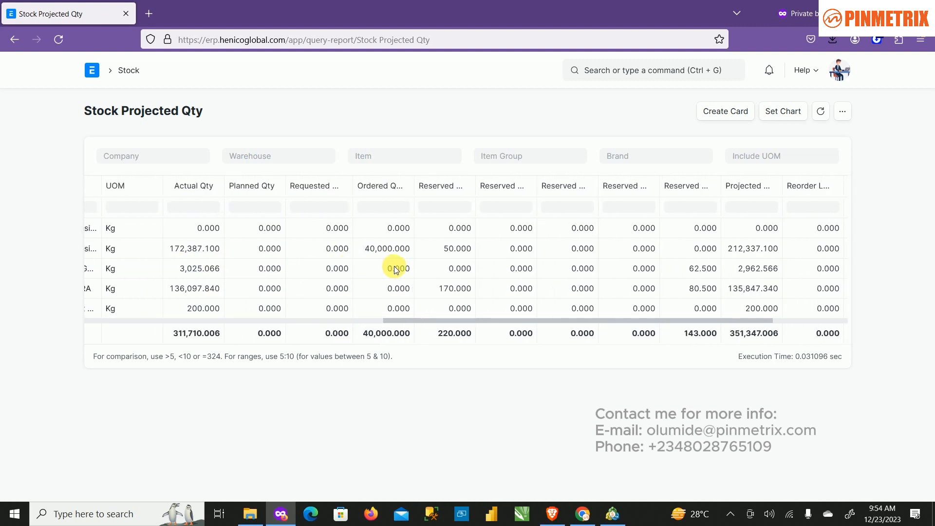
scroll(395, 267, right, 3)
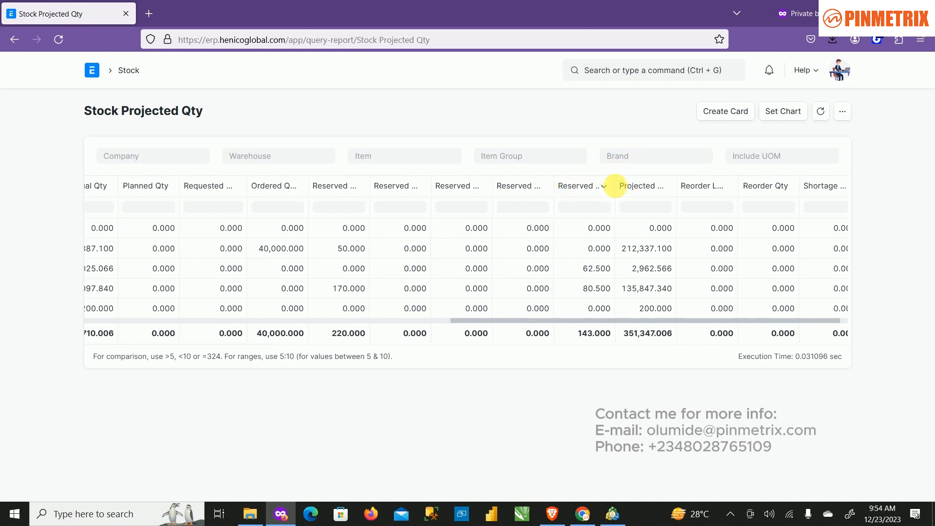
drag(615, 185, 602, 185)
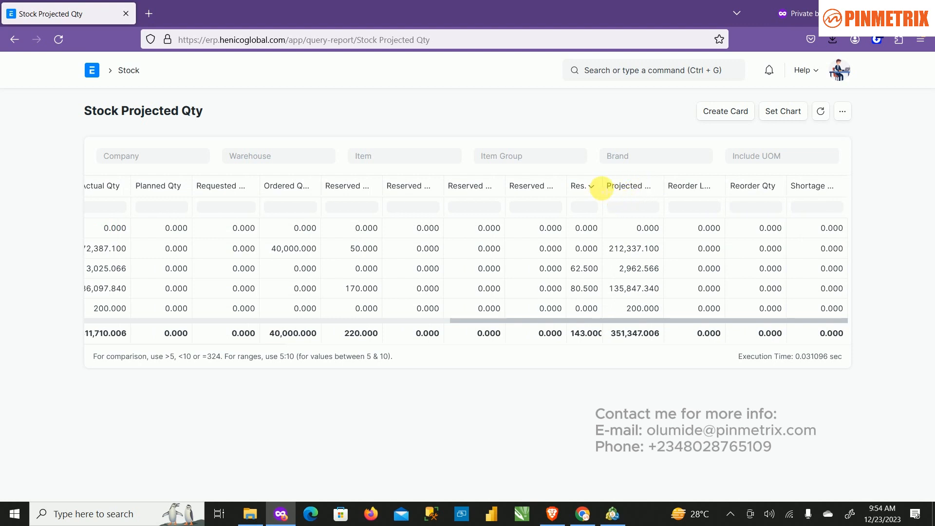
drag(603, 188, 674, 210)
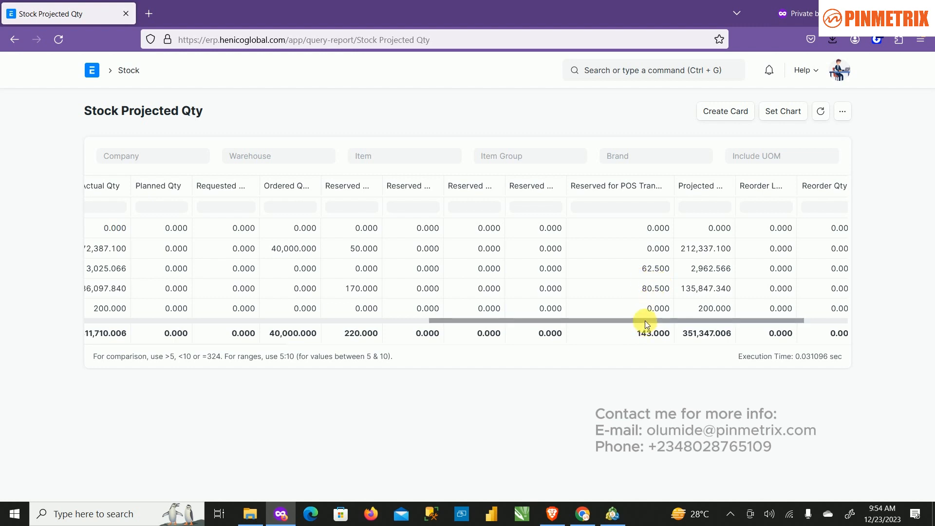
- Widen the report's Warehouse column to fit the full warehouse names, and compare each warehouse's actual, POS-reserved and projected quantities
drag(647, 322, 638, 363)
drag(608, 320, 251, 312)
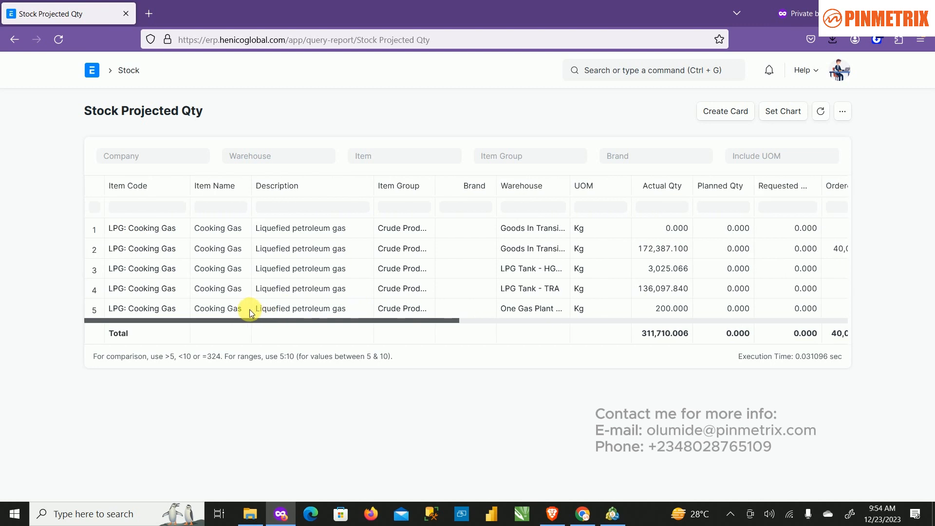
drag(250, 312, 293, 314)
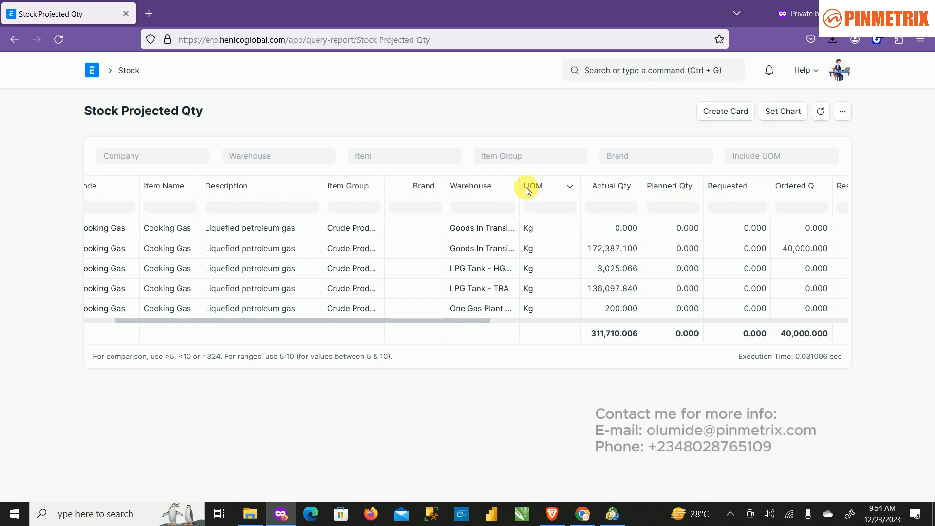
drag(520, 186, 564, 204)
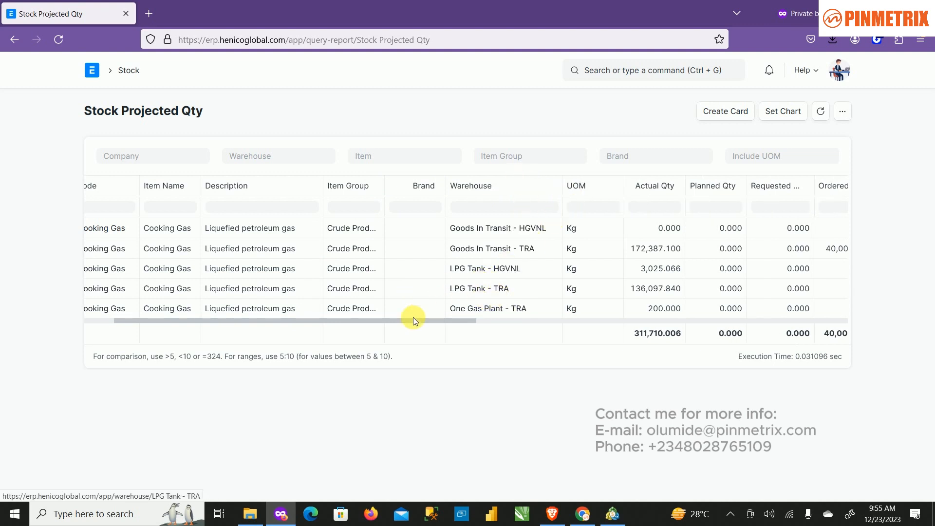
drag(410, 319, 542, 372)
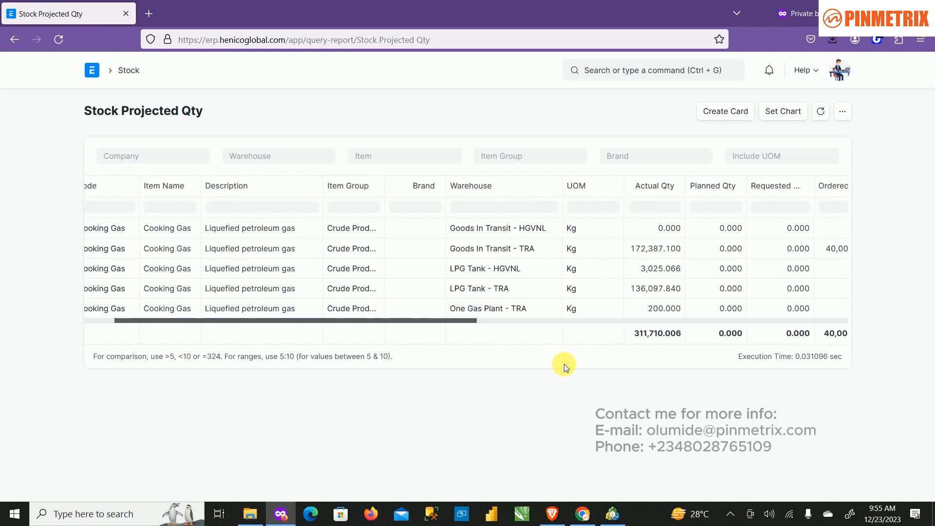
drag(420, 320, 687, 267)
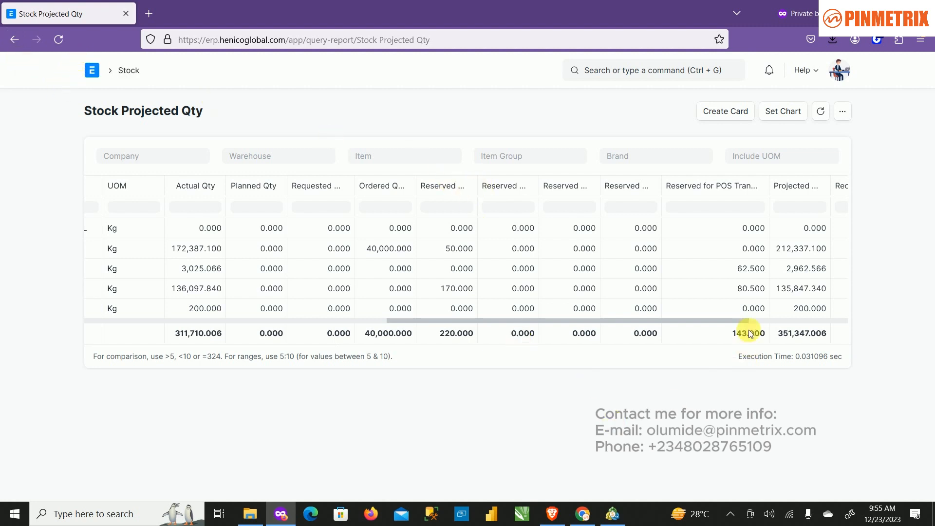
- Return to the home workspace, search for "pos invoi" and open the POS Invoice List
click(92, 71)
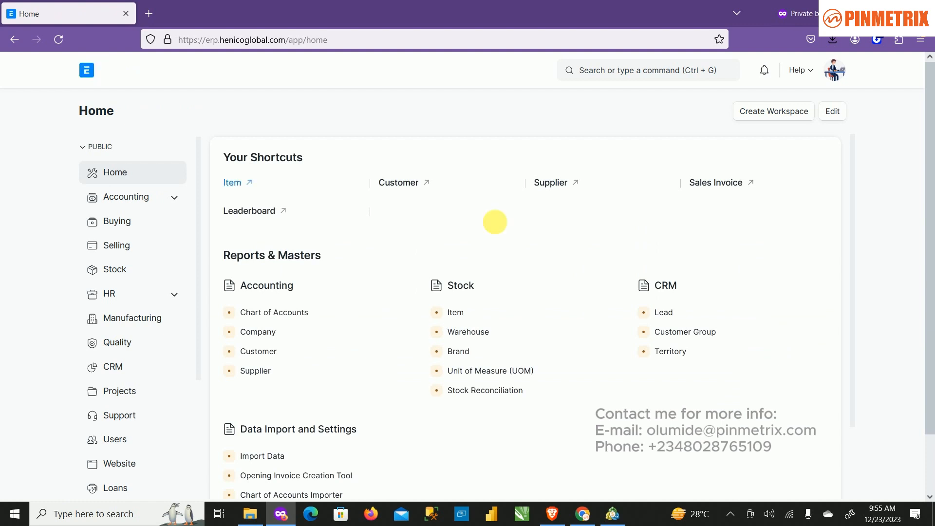
scroll(628, 297, down, 2)
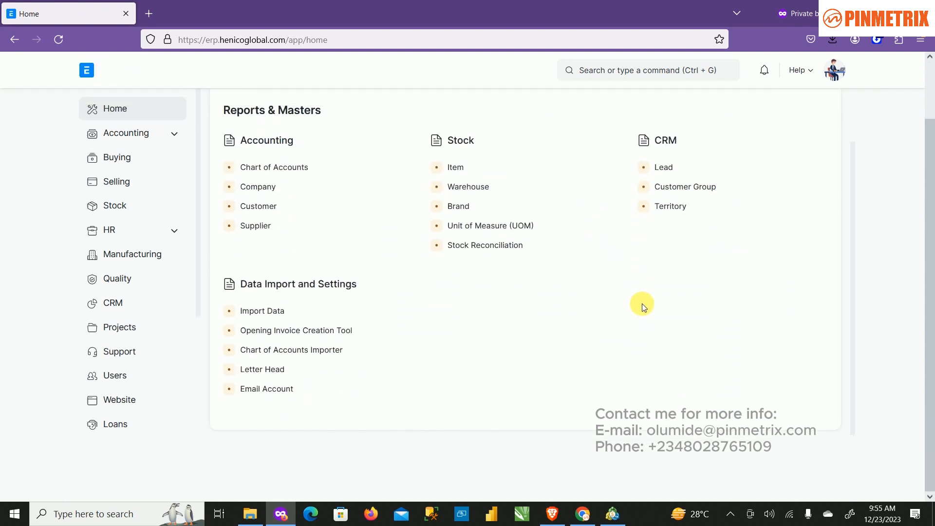
scroll(642, 303, up, 2)
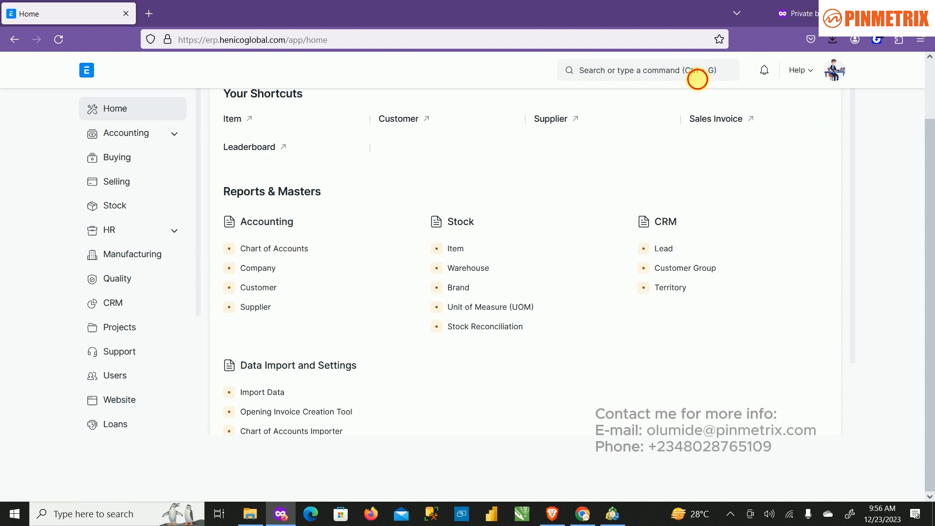
click(698, 78)
text(pos )
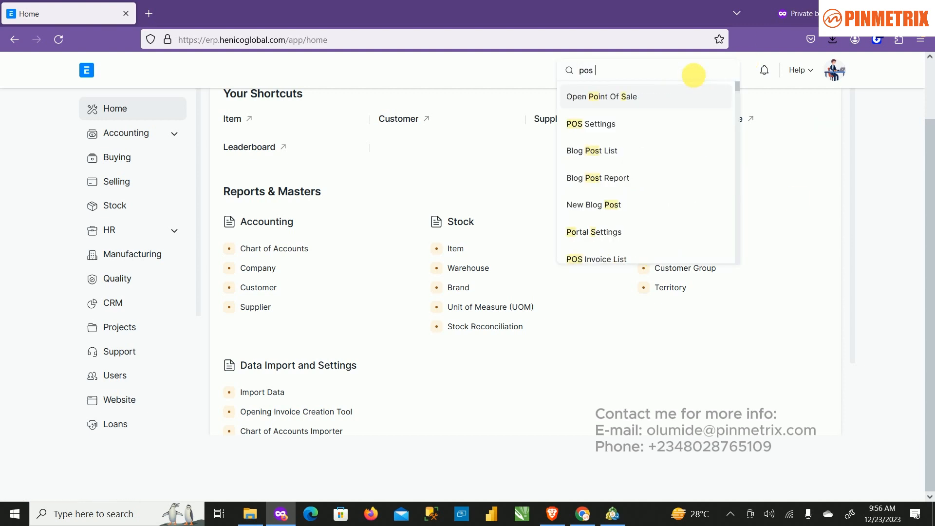
text(invoiv)
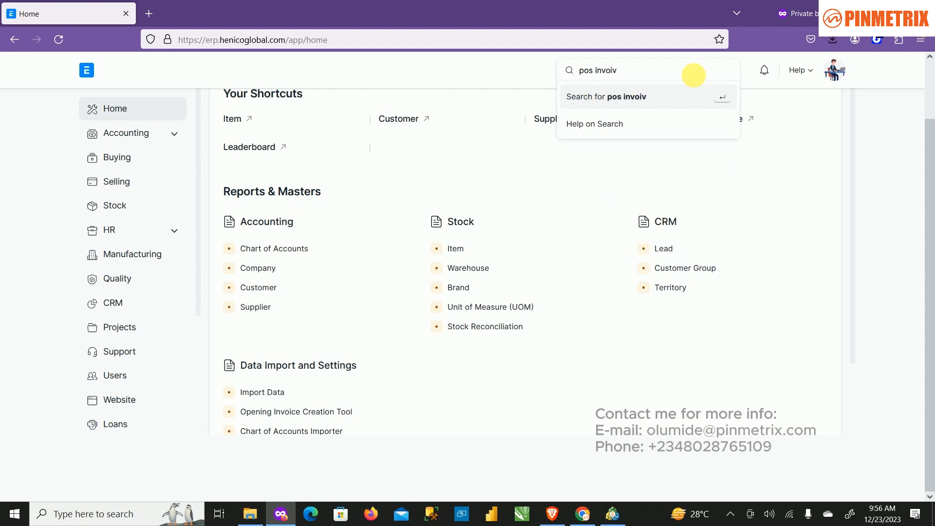
key(BackSpace)
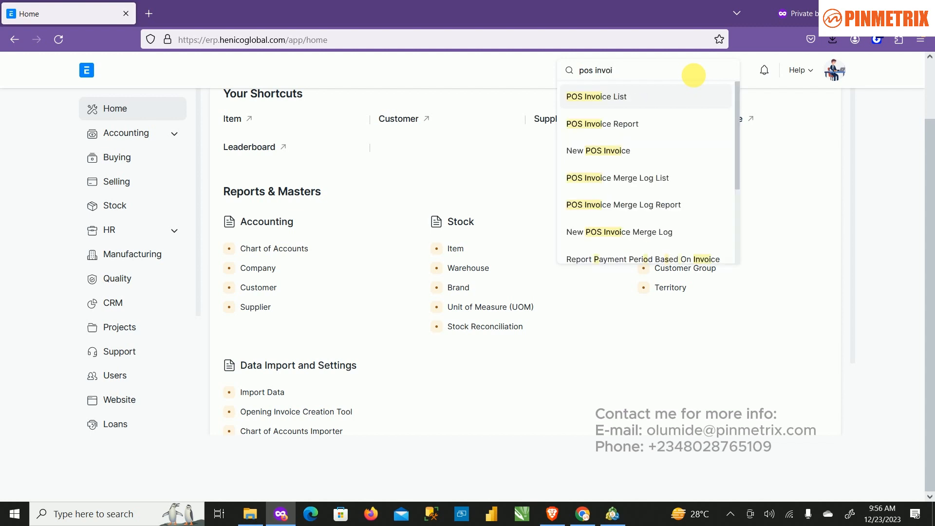
click(611, 96)
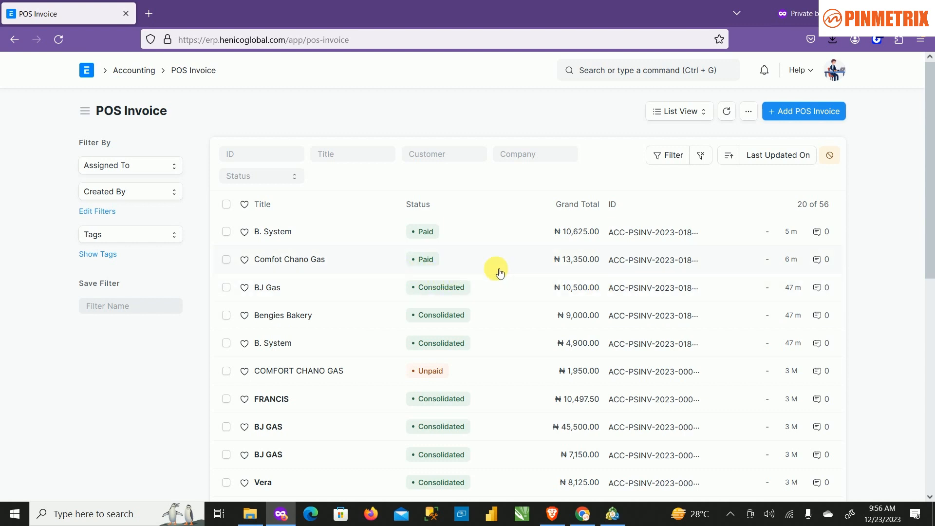
- Review the titles, statuses and grand totals of the POS invoices, and check the available Status filter options without choosing one
scroll(633, 288, down, 5)
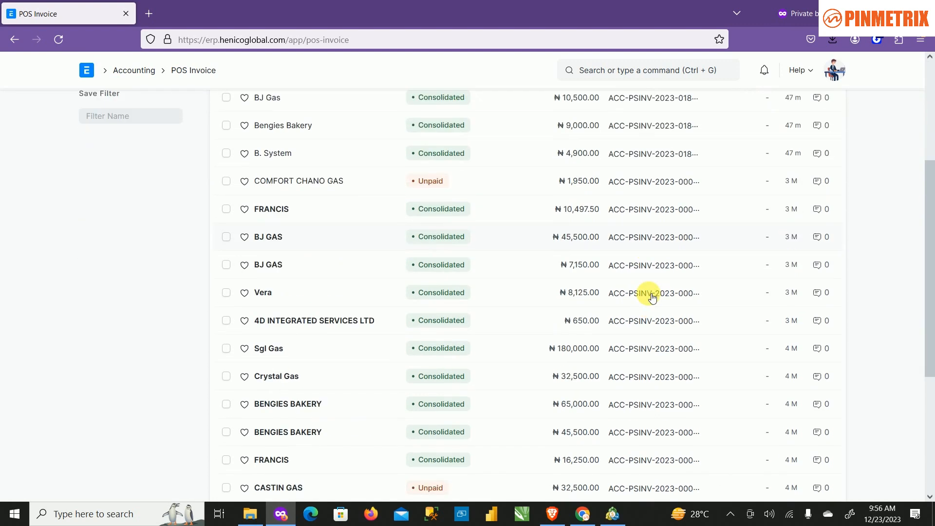
scroll(651, 292, up, 5)
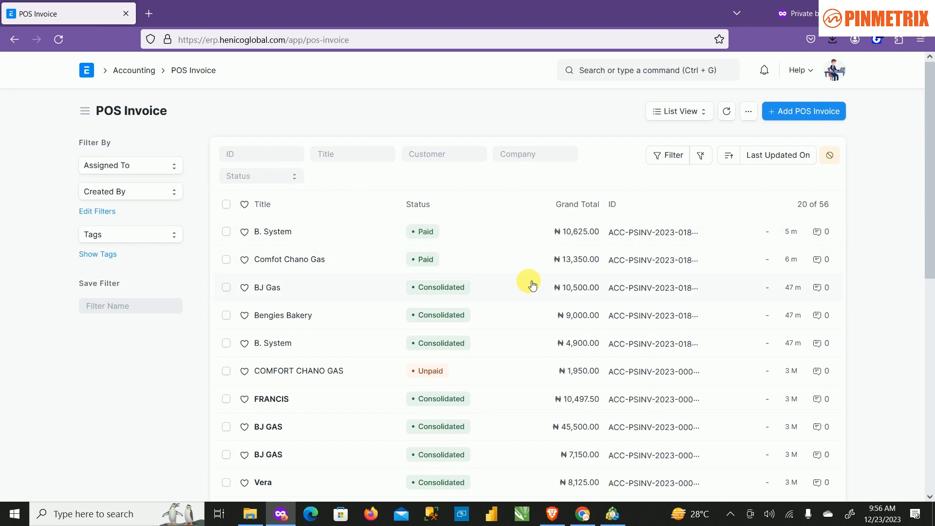
scroll(698, 255, down, 4)
scroll(699, 256, up, 4)
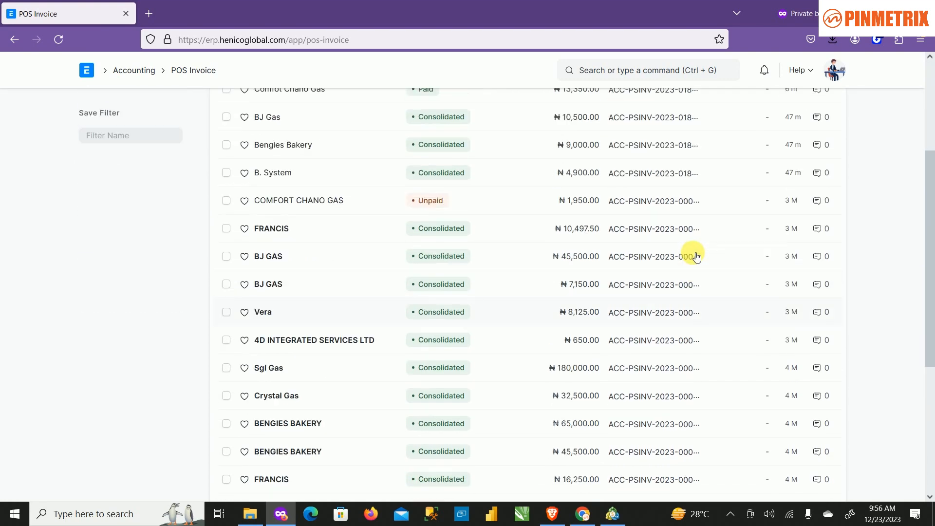
scroll(534, 232, down, 3)
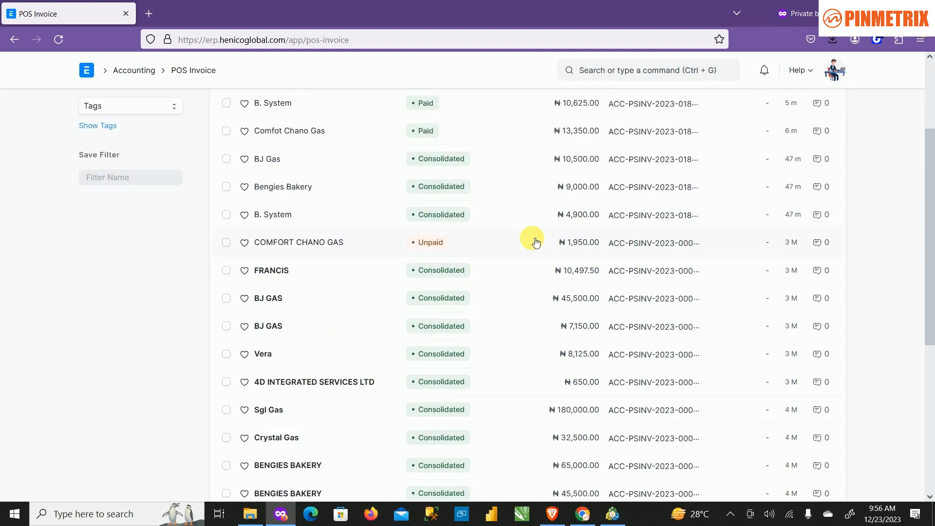
scroll(536, 242, up, 3)
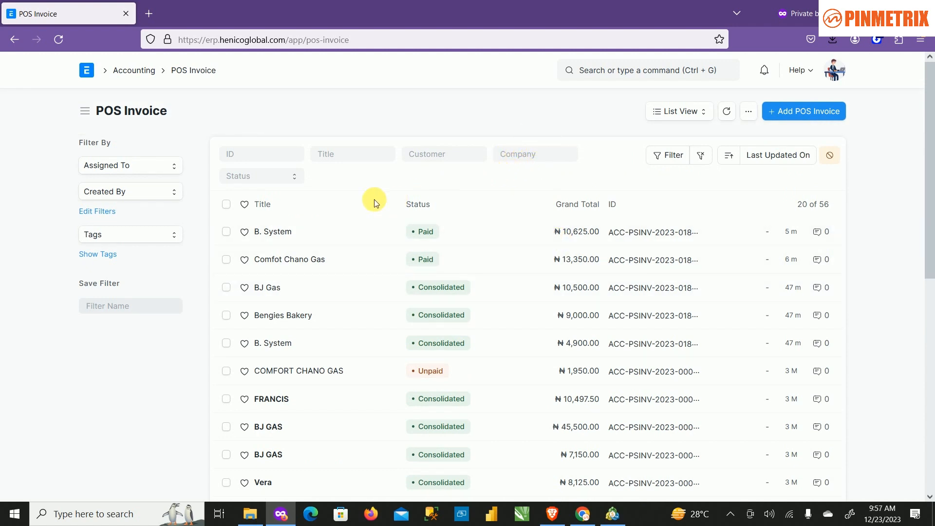
click(294, 180)
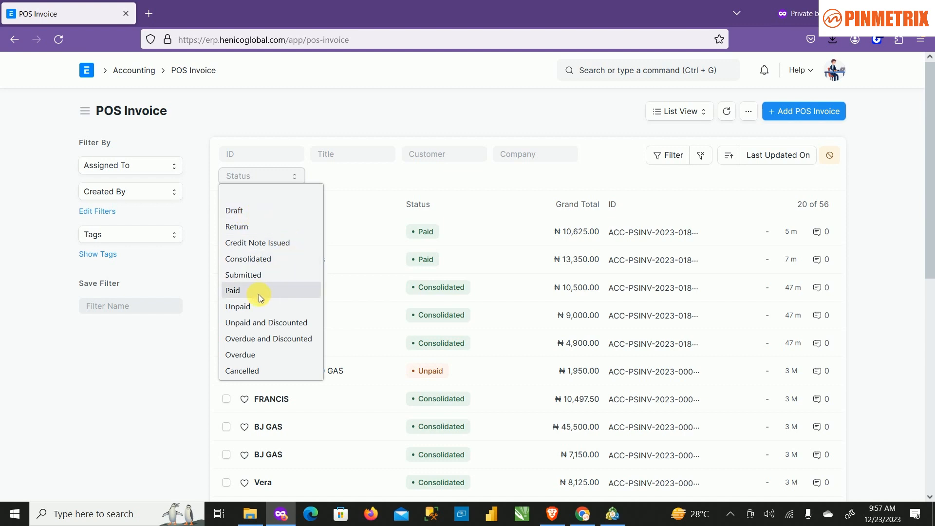
click(472, 96)
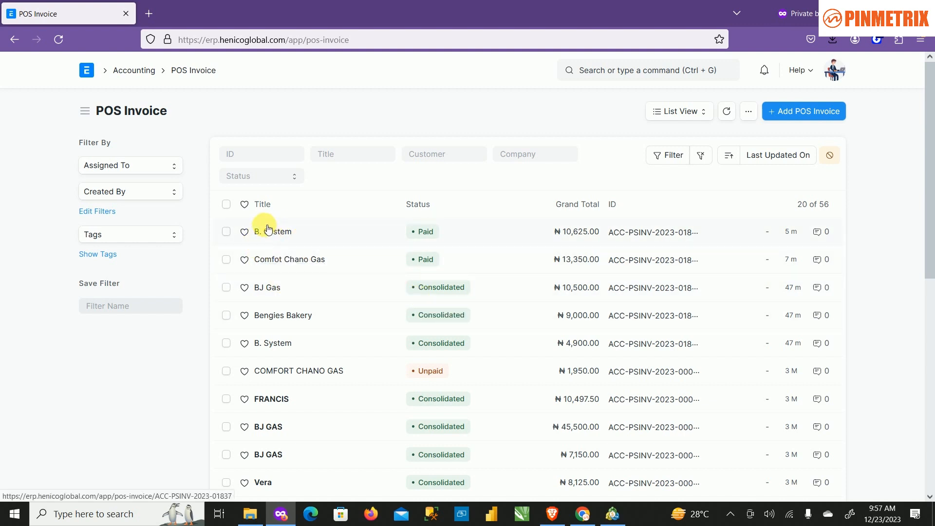
- Open the most recent paid POS invoice, review its details, items and Create options, and go back to the POS Invoice list
click(280, 235)
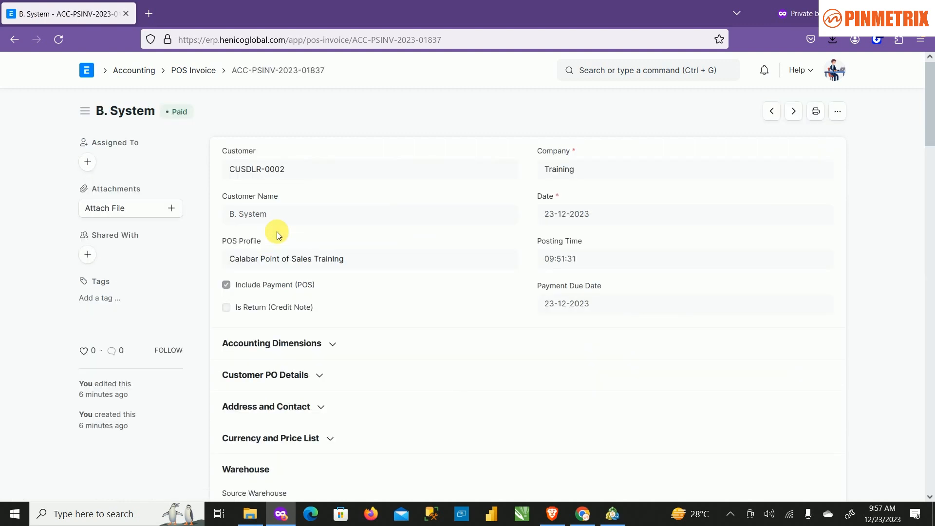
scroll(448, 390, down, 6)
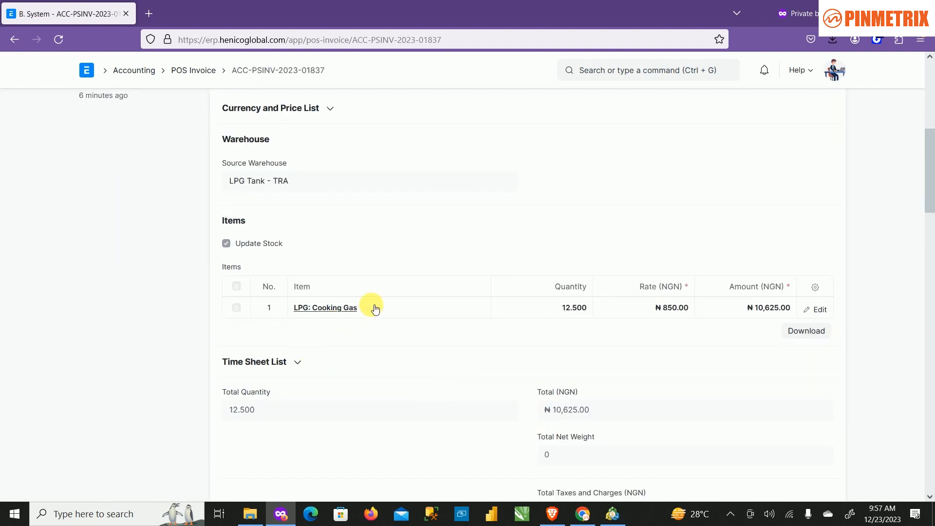
scroll(612, 285, up, 6)
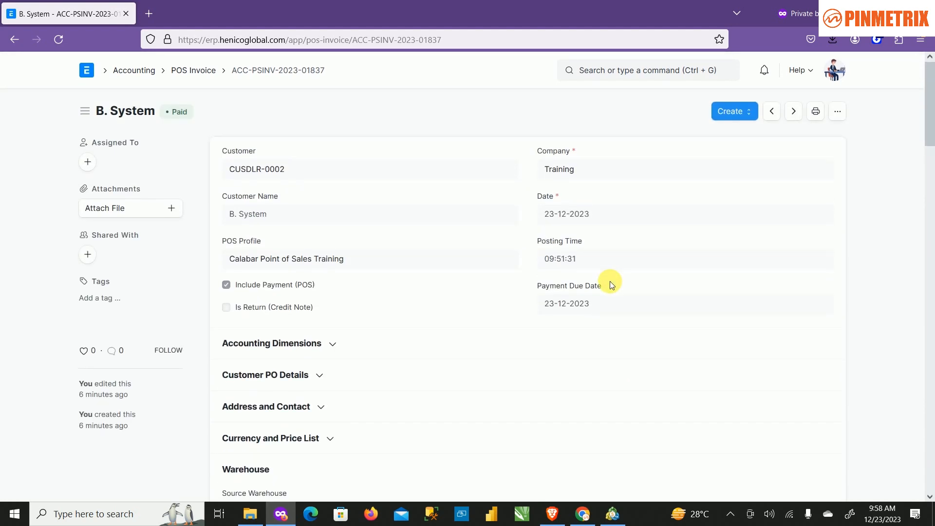
click(756, 111)
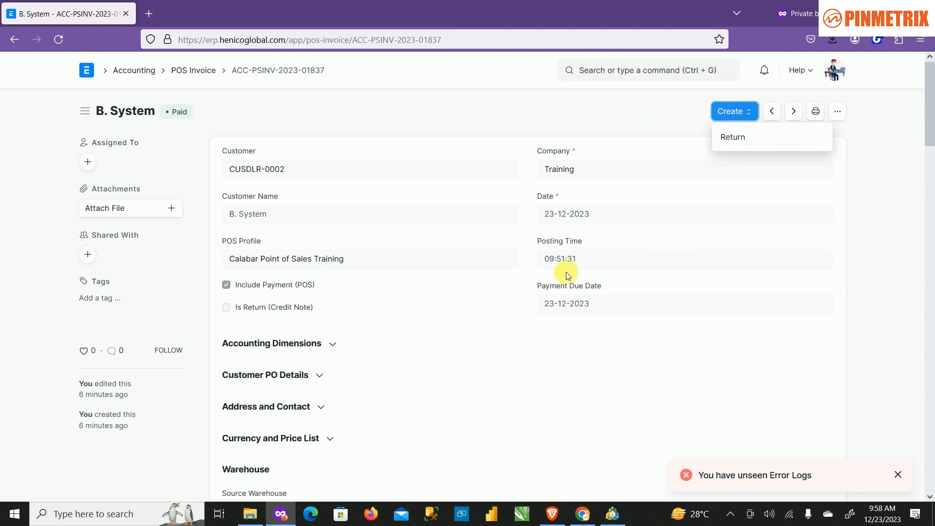
click(189, 69)
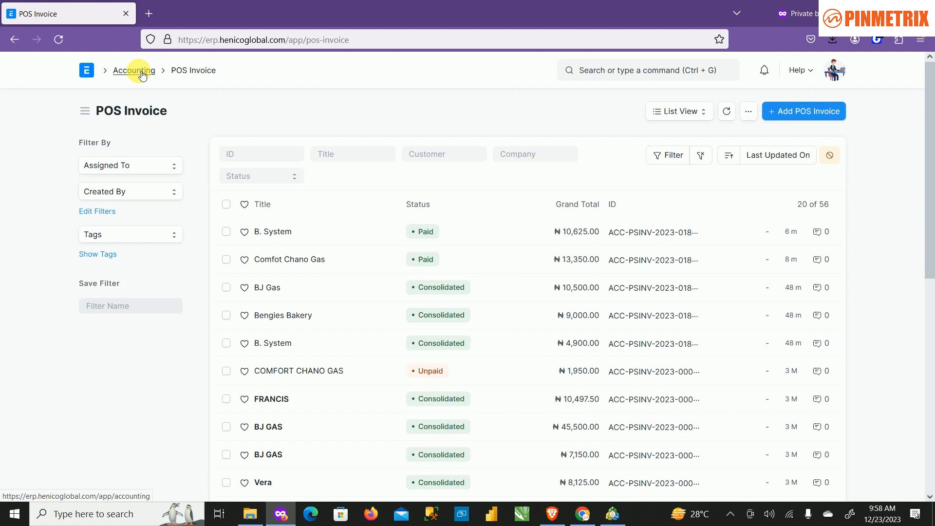
- Go through the home workspace to the Selling workspace, dismiss the message, and open the POS Closing Entry list
click(89, 79)
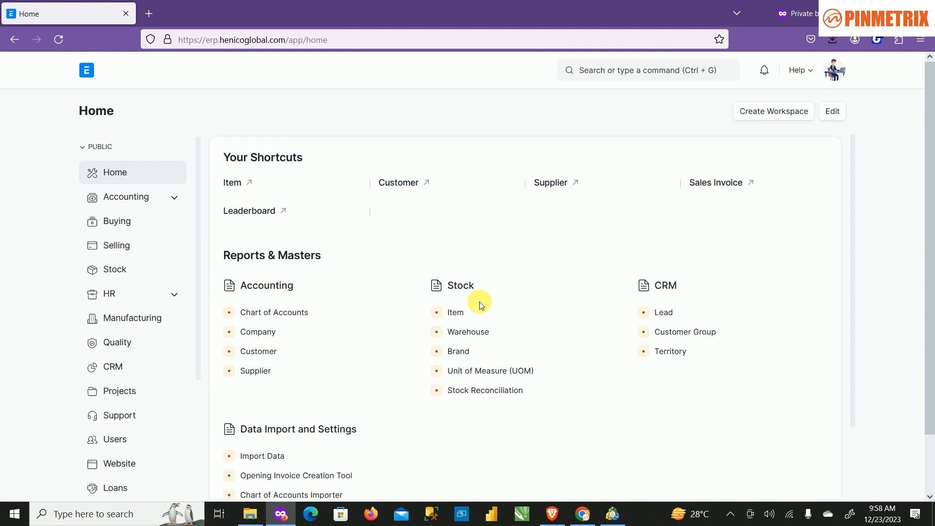
scroll(478, 302, down, 3)
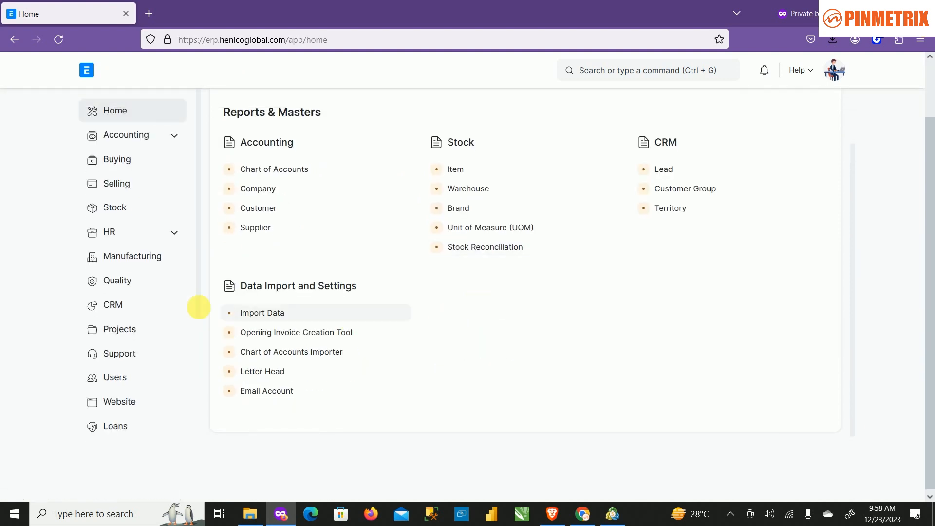
click(124, 184)
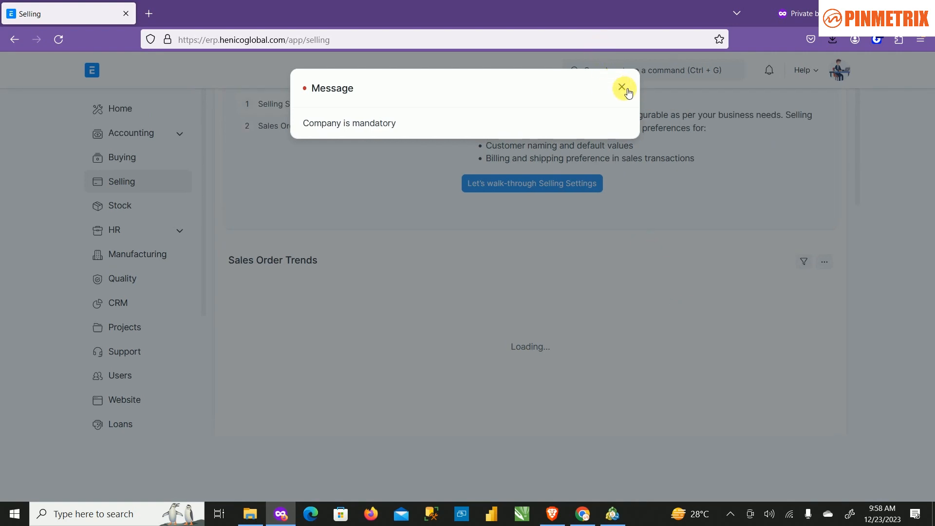
click(622, 87)
scroll(506, 350, down, 6)
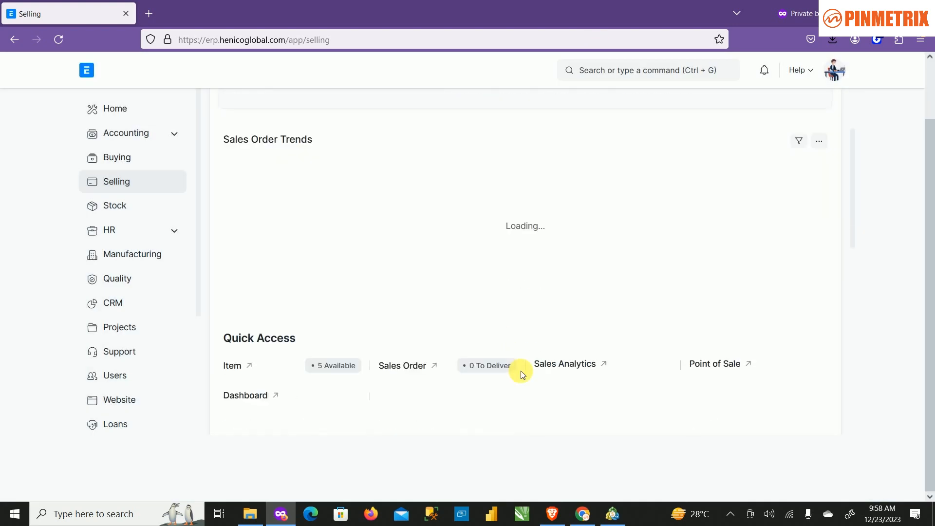
scroll(520, 372, down, 3)
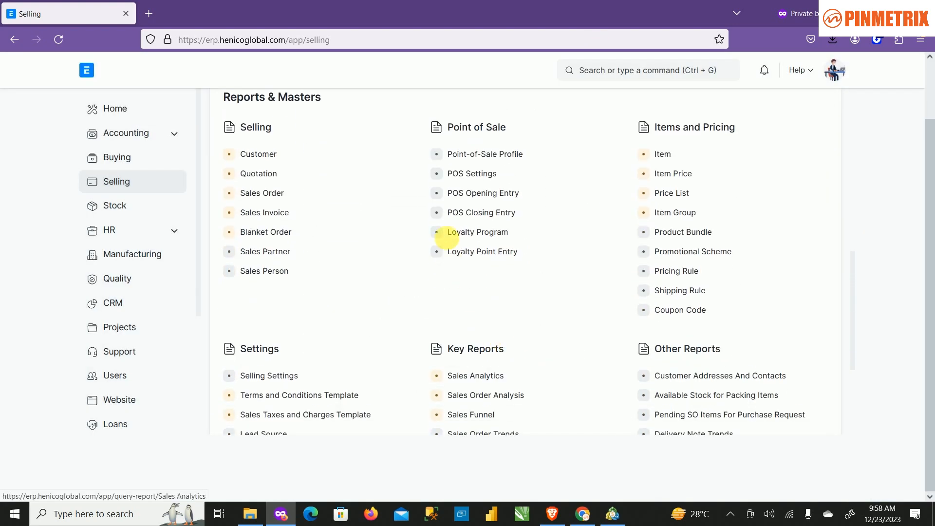
click(502, 214)
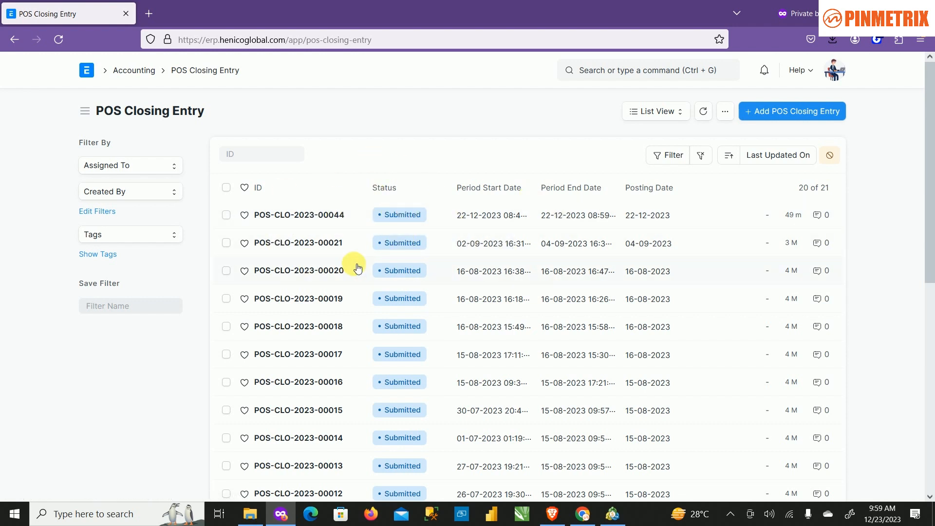
- Start a new POS Closing Entry with the current time as Posting Time and POS-OPE-2023-00049 as the POS Opening Entry
click(782, 112)
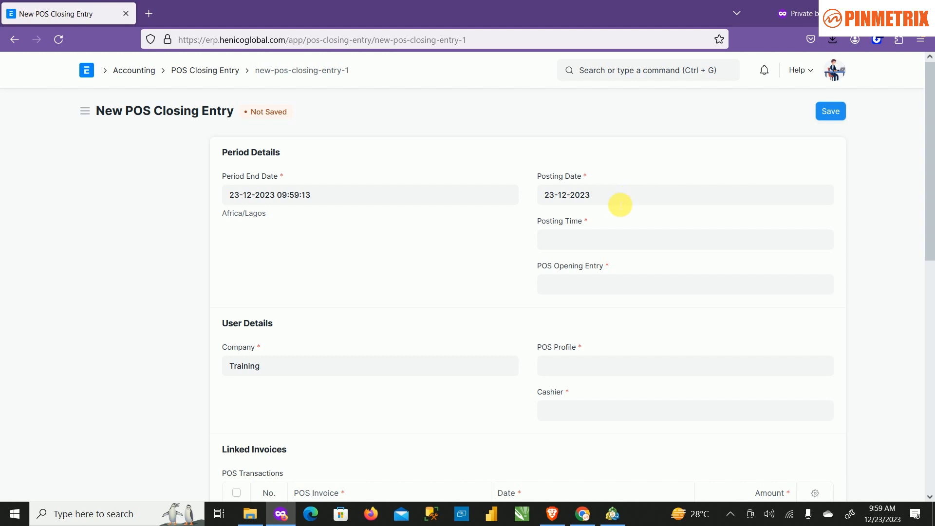
click(609, 243)
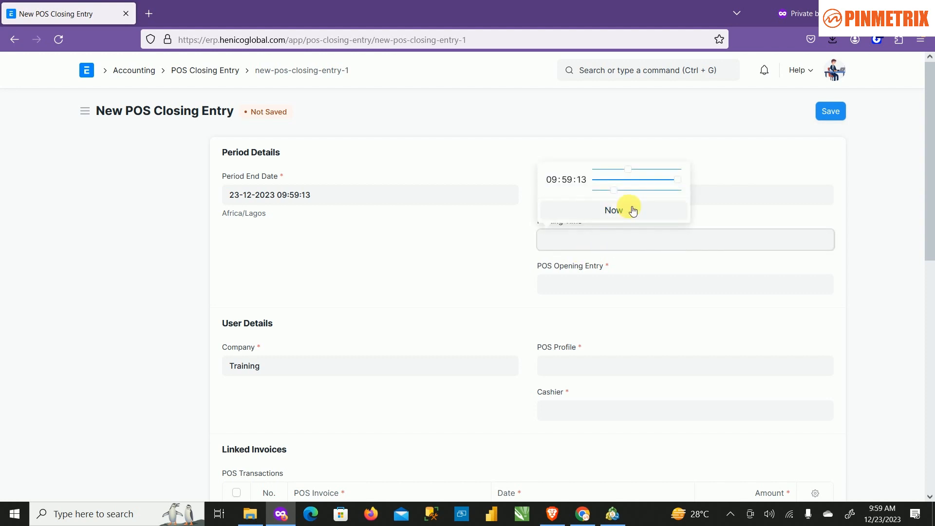
click(614, 214)
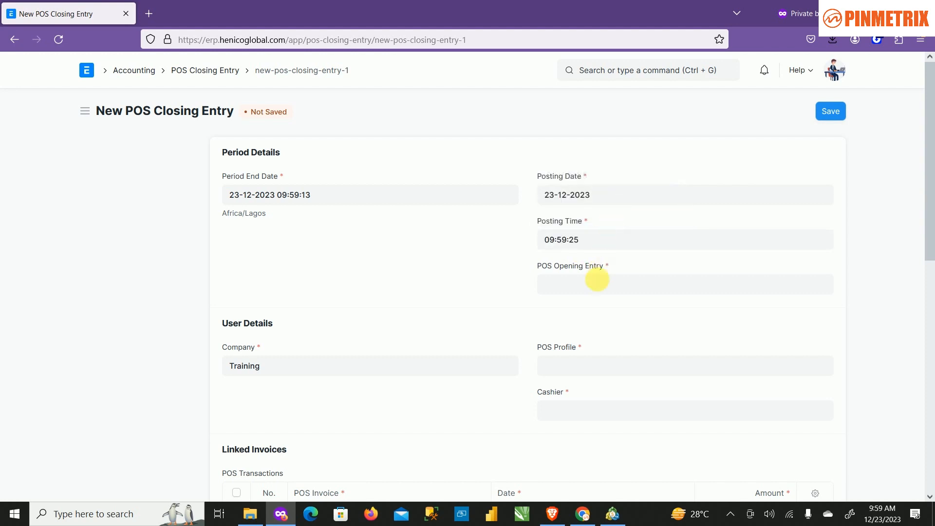
click(618, 287)
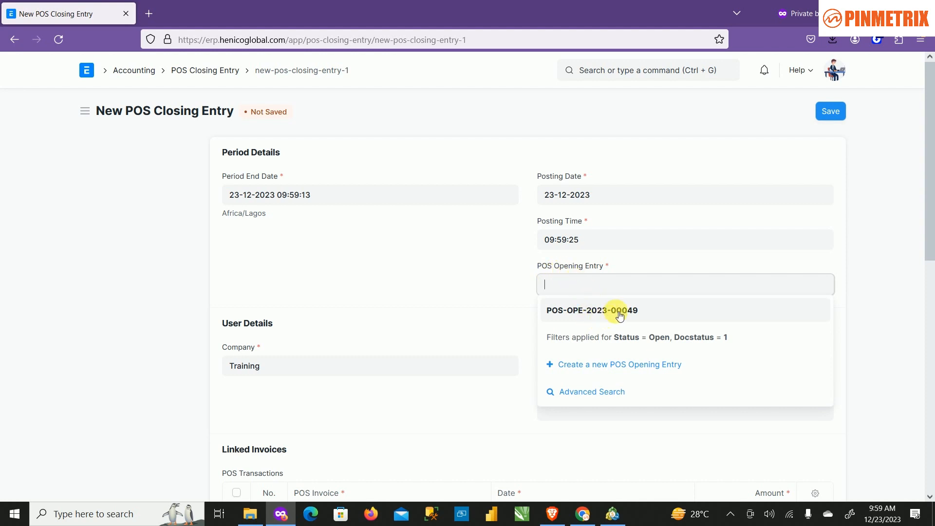
click(620, 312)
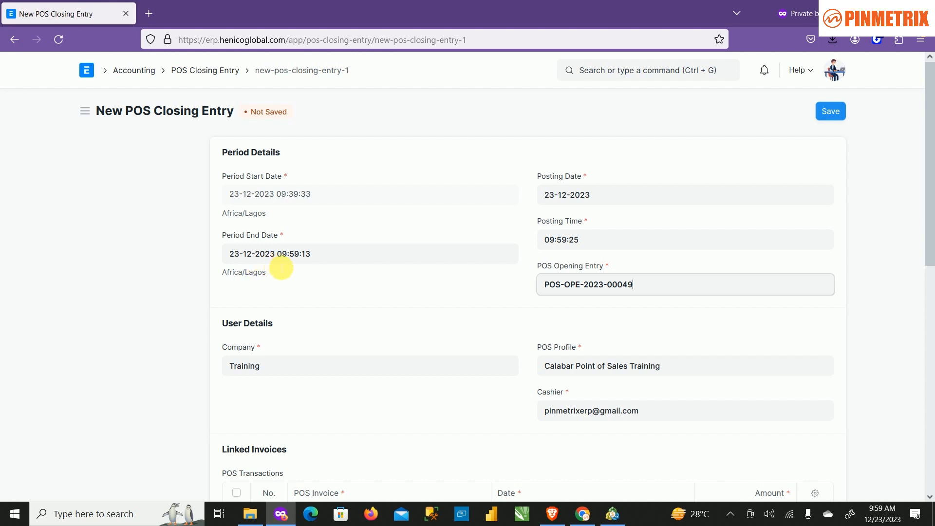
- Add a third row to the POS Transactions table and look through the selectable POS invoices without choosing one
scroll(353, 287, down, 3)
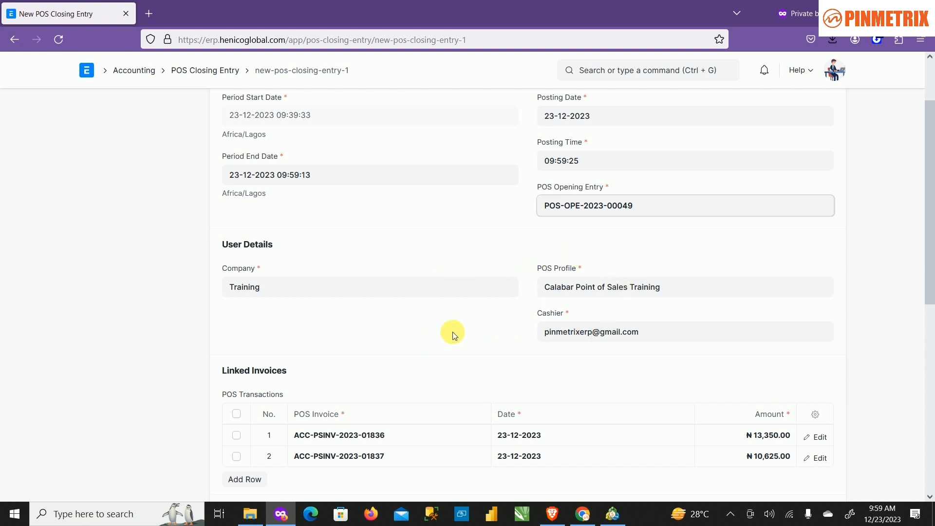
scroll(452, 332, down, 3)
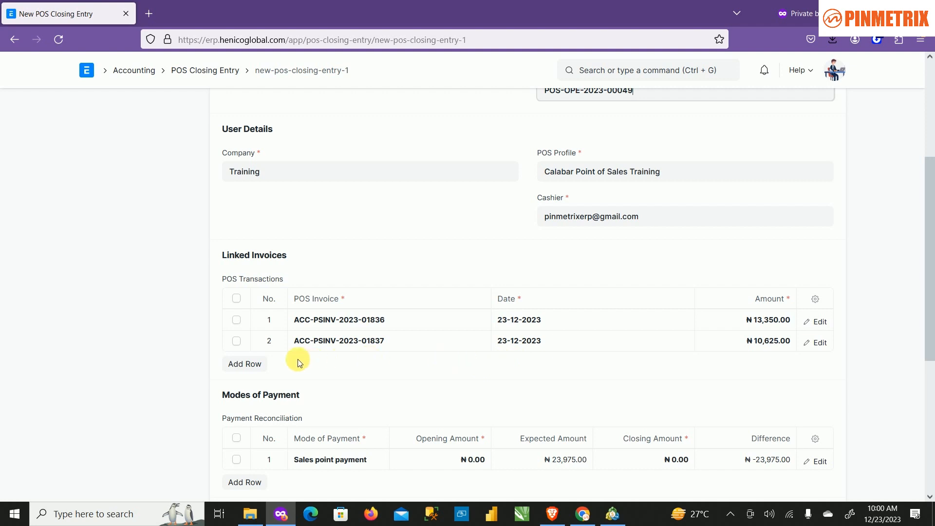
click(260, 365)
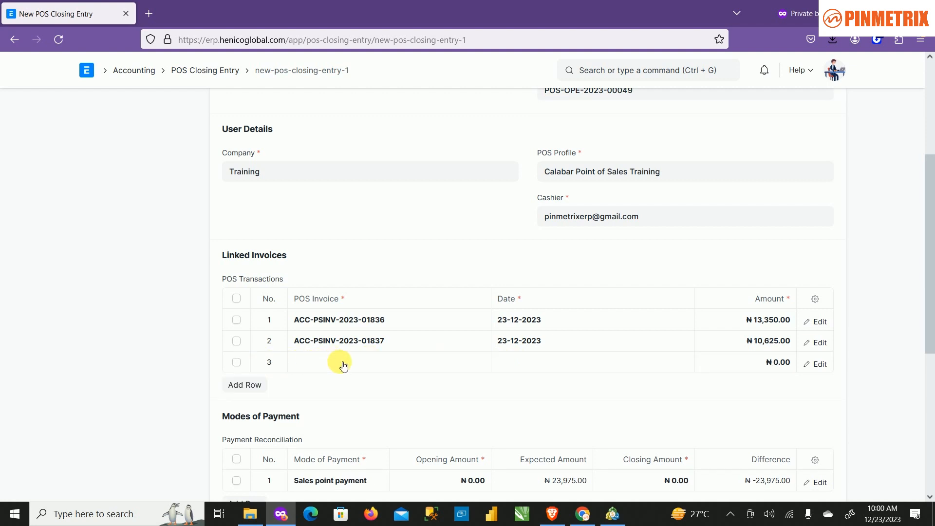
click(343, 365)
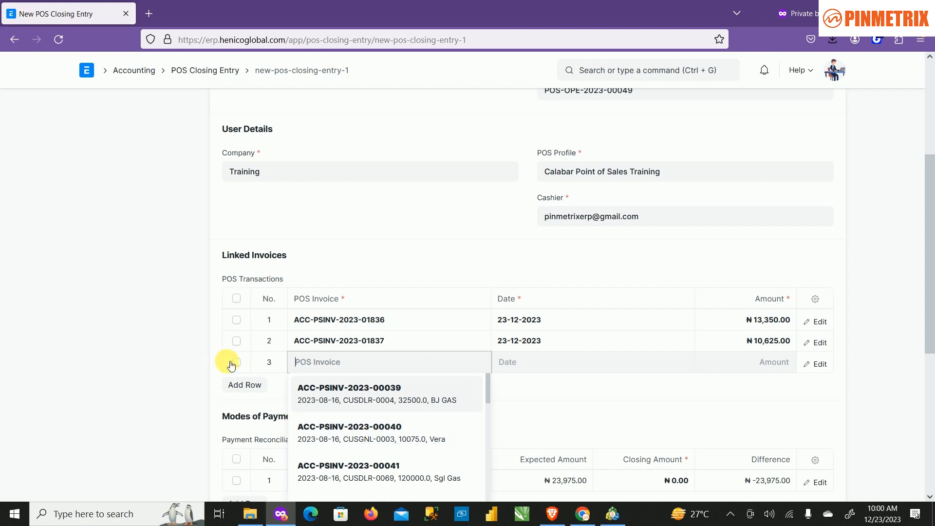
click(212, 363)
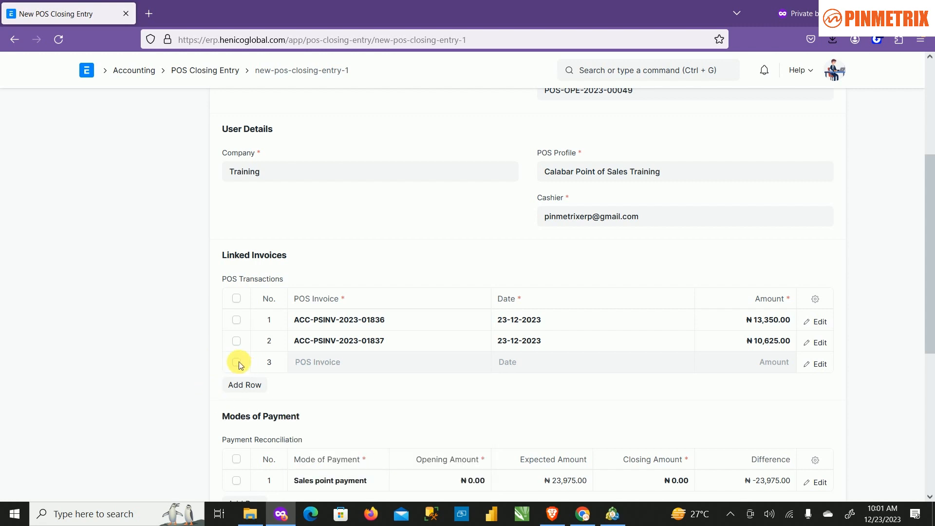
- Delete the empty third row from the POS Transactions table and review the linked invoices, payment reconciliation and totals
click(237, 362)
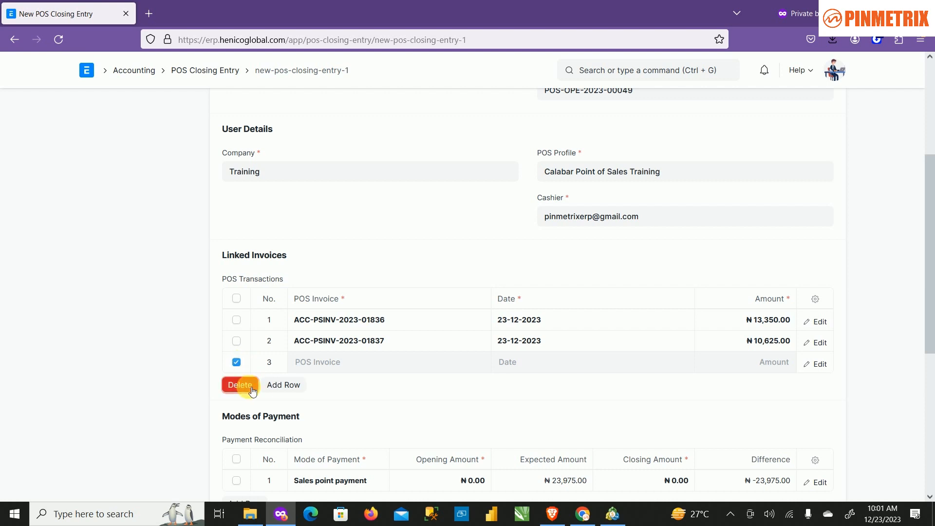
click(244, 383)
scroll(428, 361, down, 5)
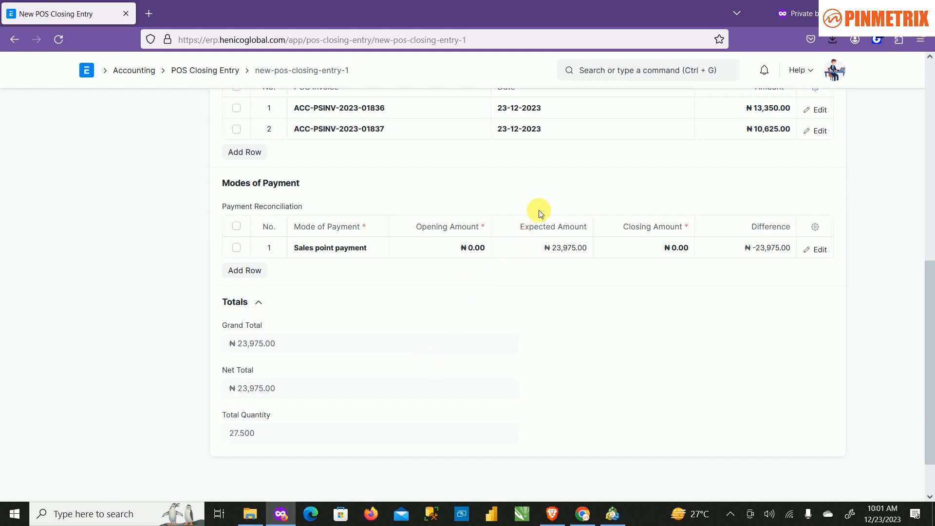
scroll(540, 213, up, 1)
scroll(539, 213, up, 2)
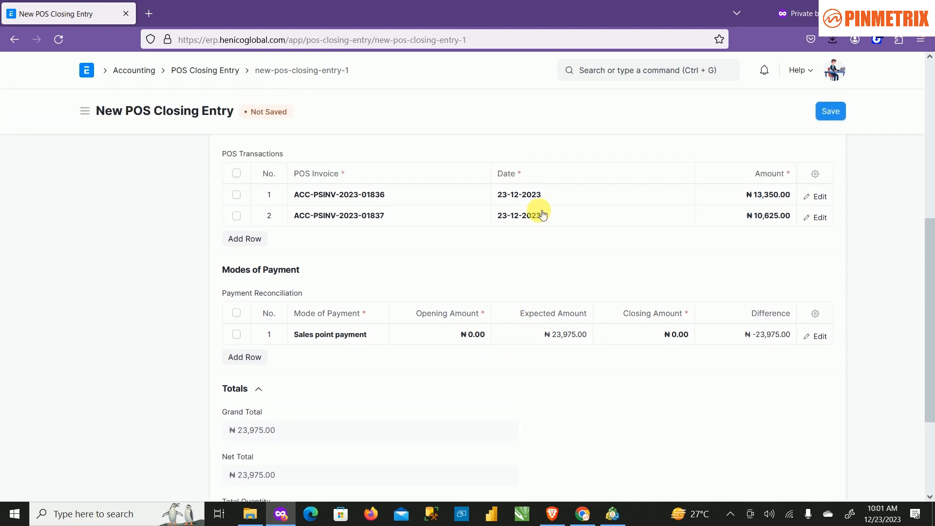
scroll(539, 210, up, 1)
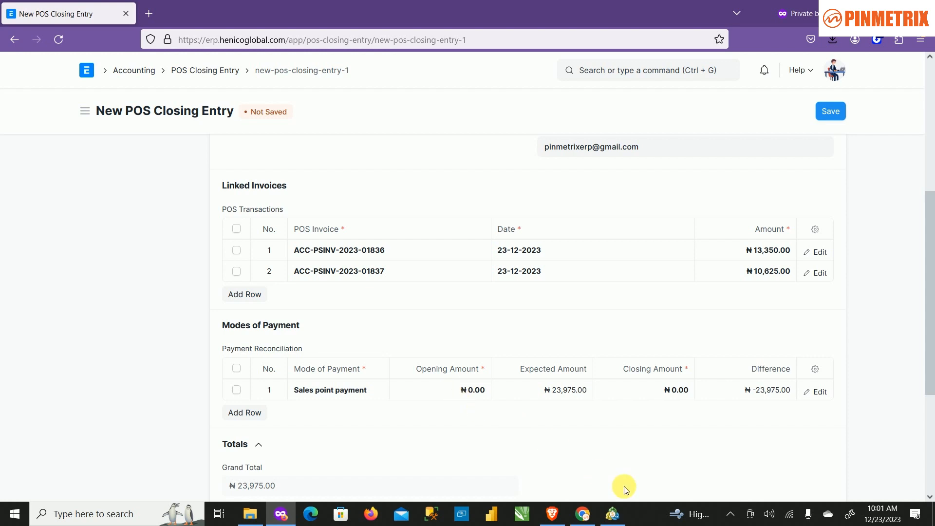
click(731, 515)
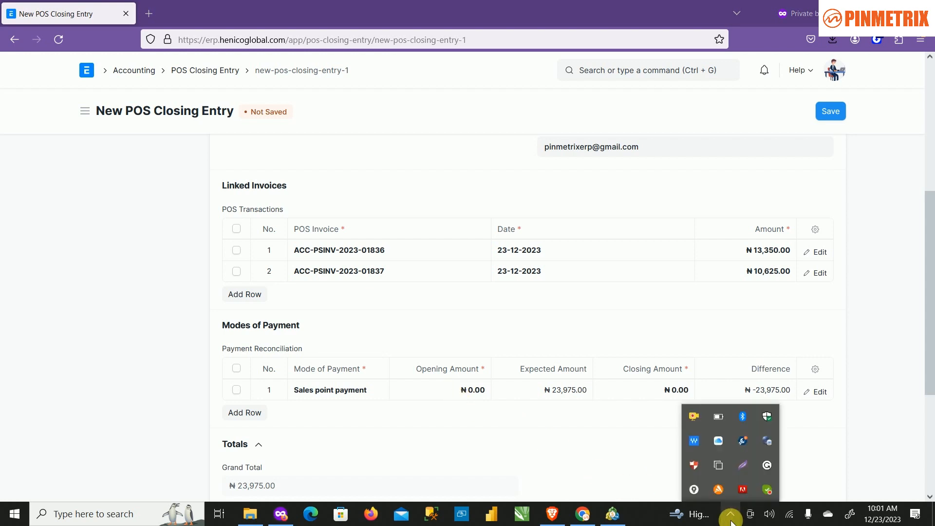
click(730, 516)
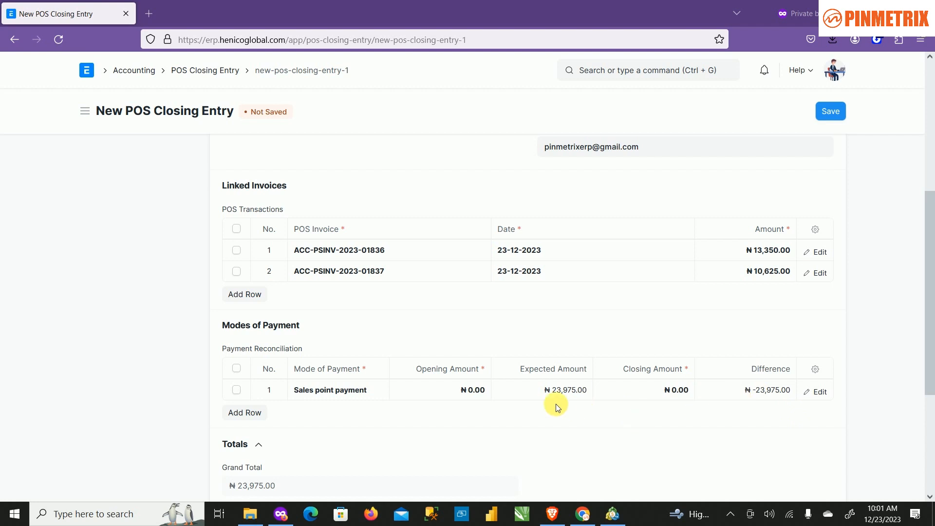
- Check the closing entry's totals and period details, save it, and permanently submit it
scroll(556, 404, down, 3)
scroll(556, 404, down, 1)
scroll(556, 405, up, 6)
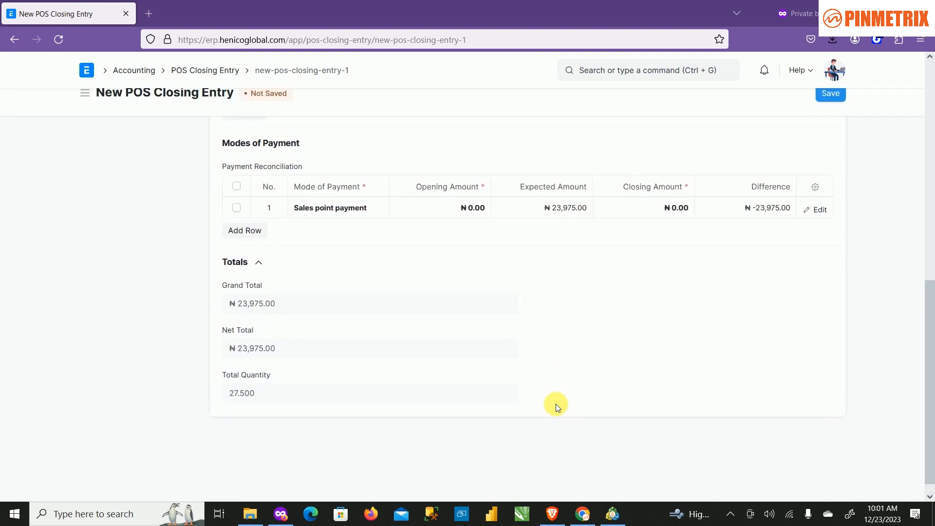
scroll(556, 404, up, 4)
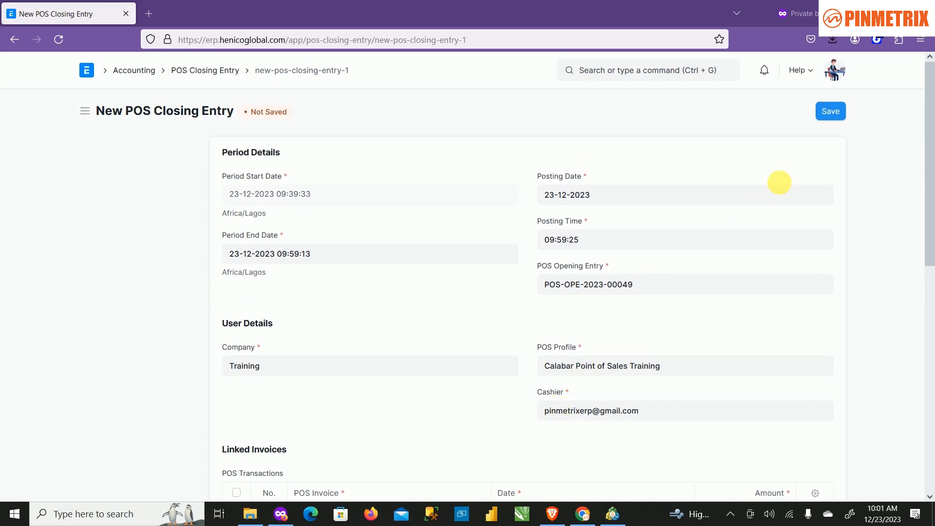
click(829, 110)
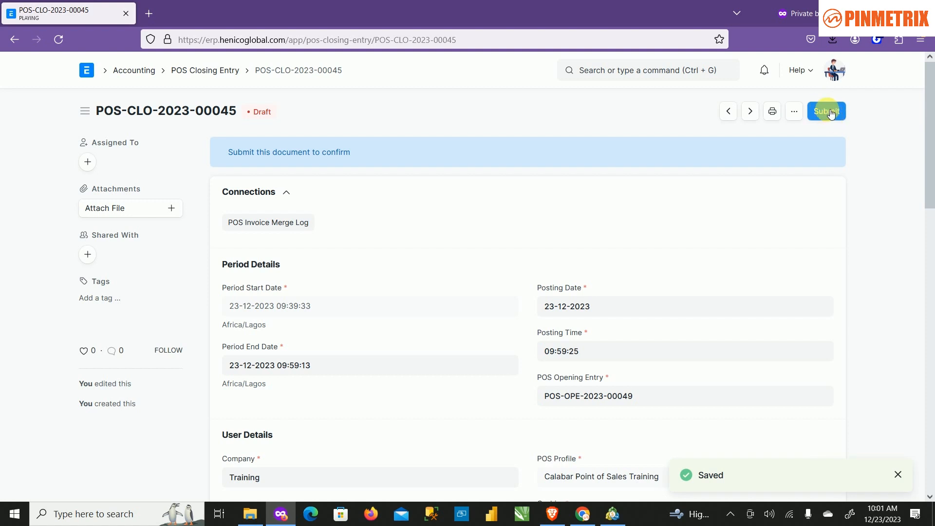
click(827, 111)
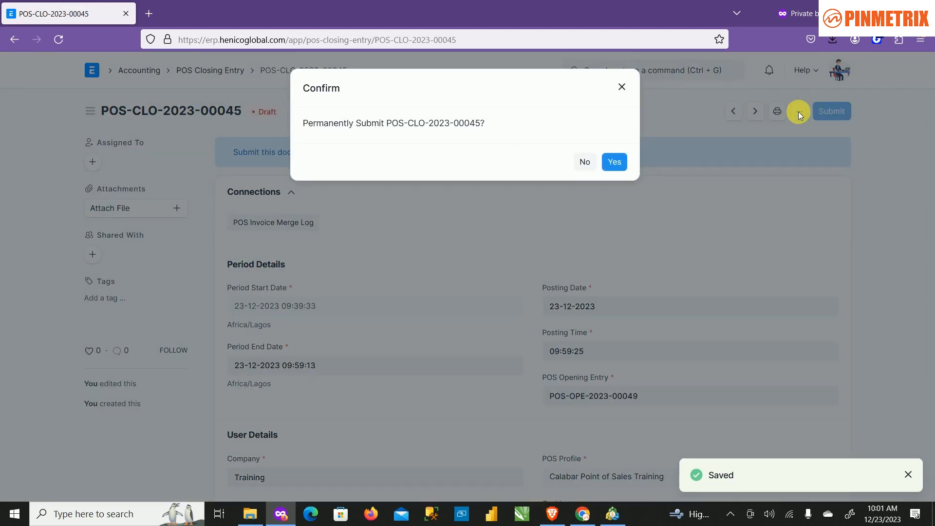
click(615, 164)
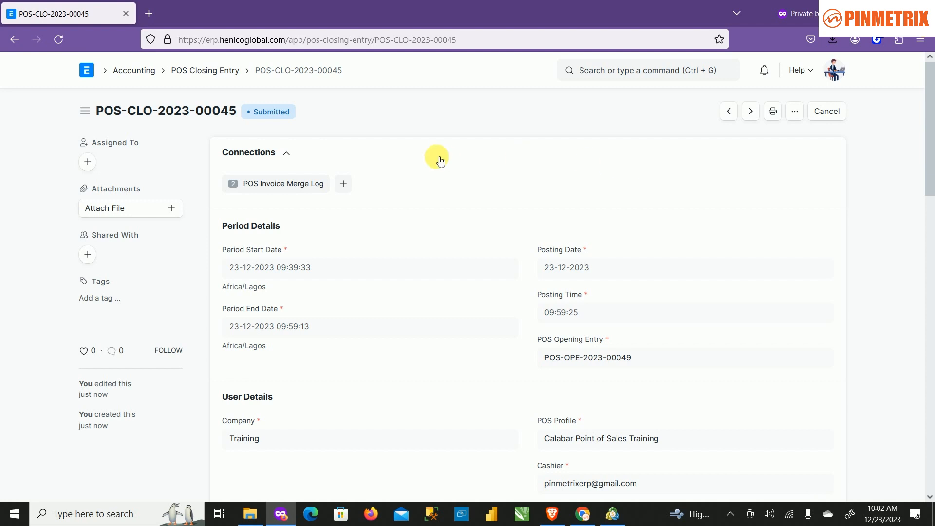
scroll(419, 264, down, 2)
scroll(417, 262, up, 2)
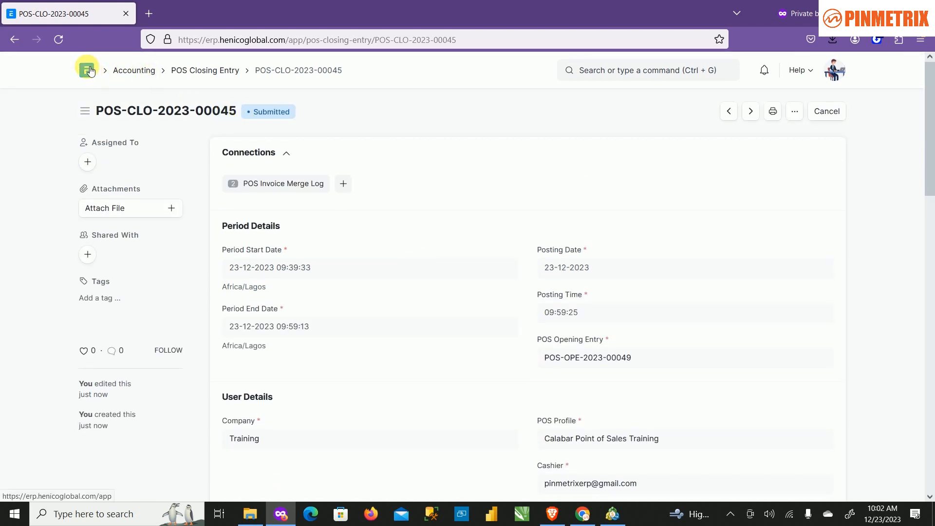
- Return to the home workspace and open the POS Invoice list to check the invoices' statuses
click(88, 69)
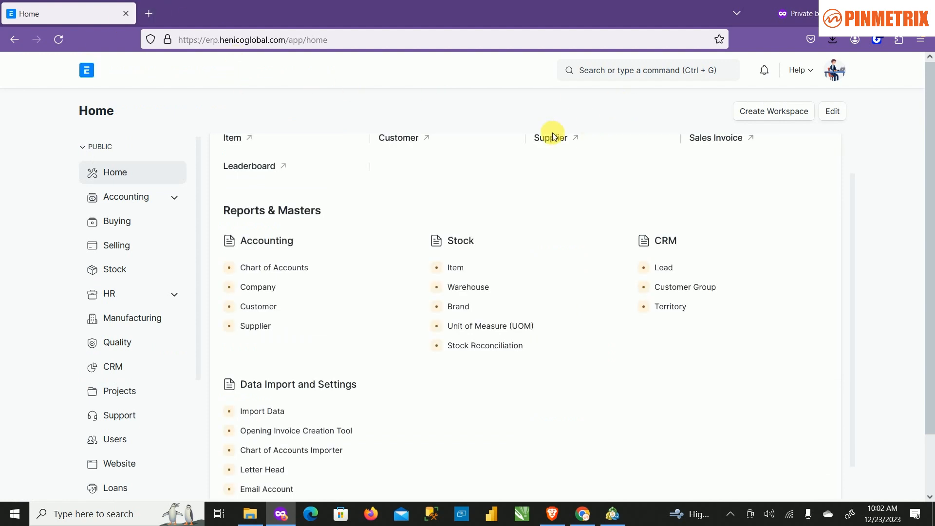
click(631, 73)
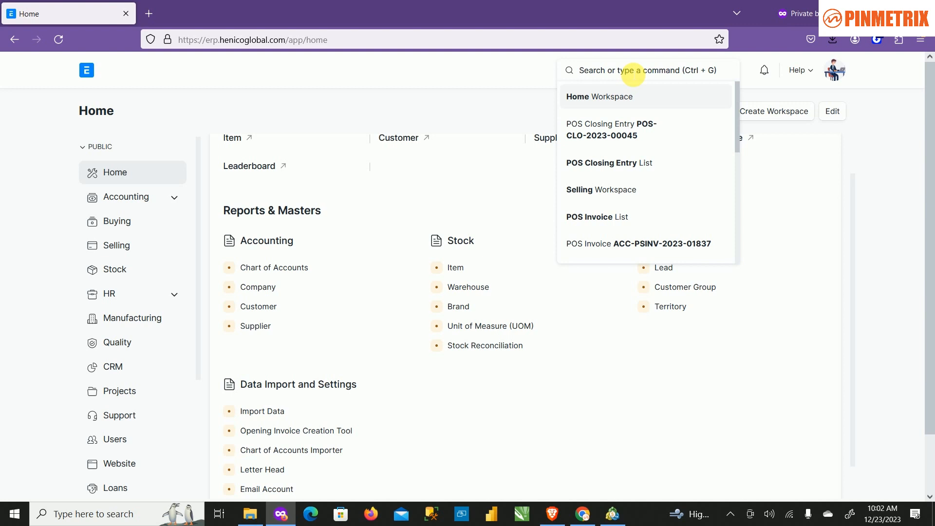
click(589, 223)
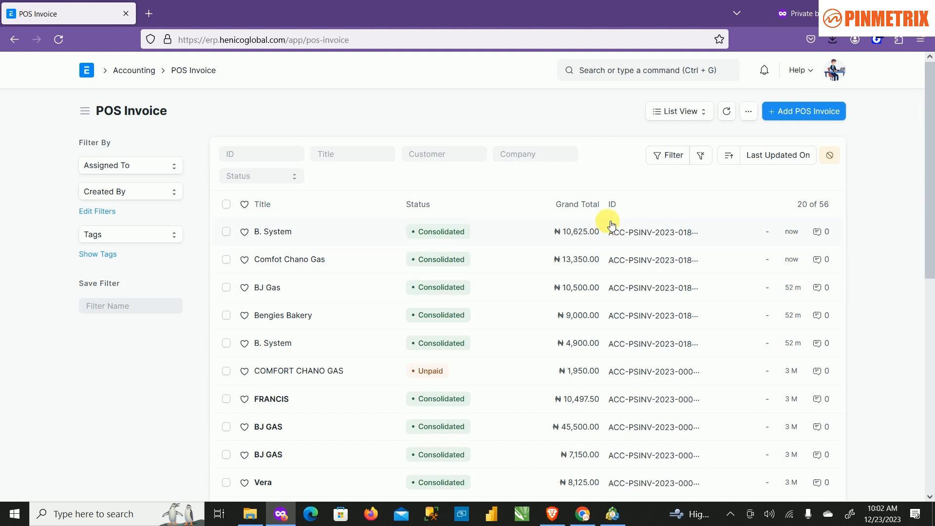
- Search for "sales invoice" and open the Sales Invoice list to review the newest invoices
click(601, 71)
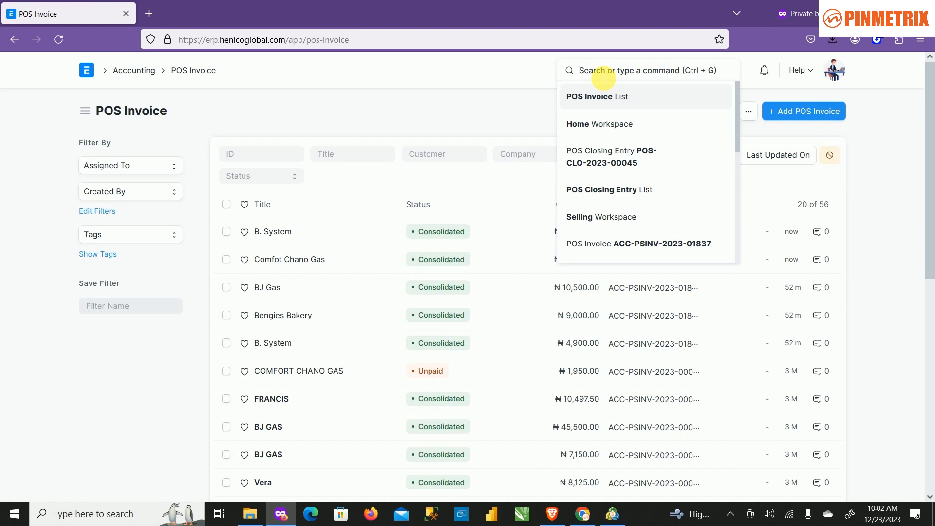
text(sale)
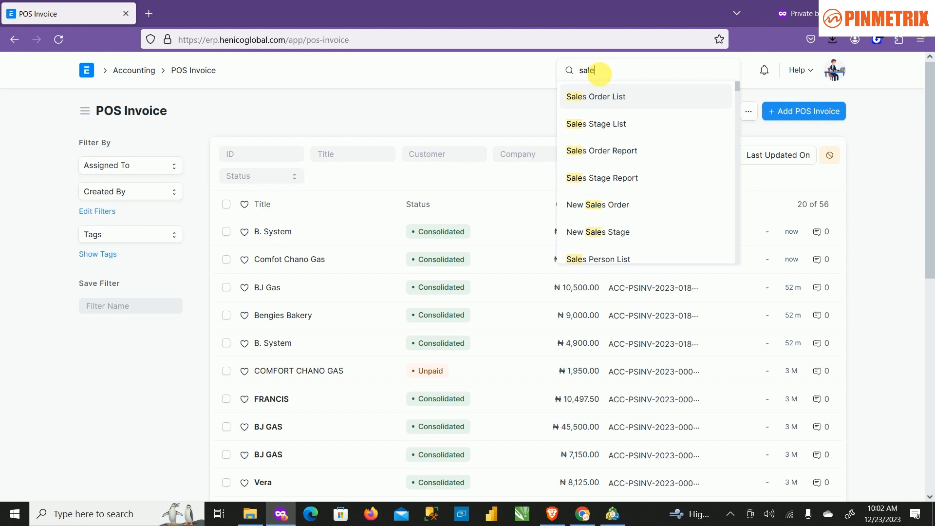
text(s )
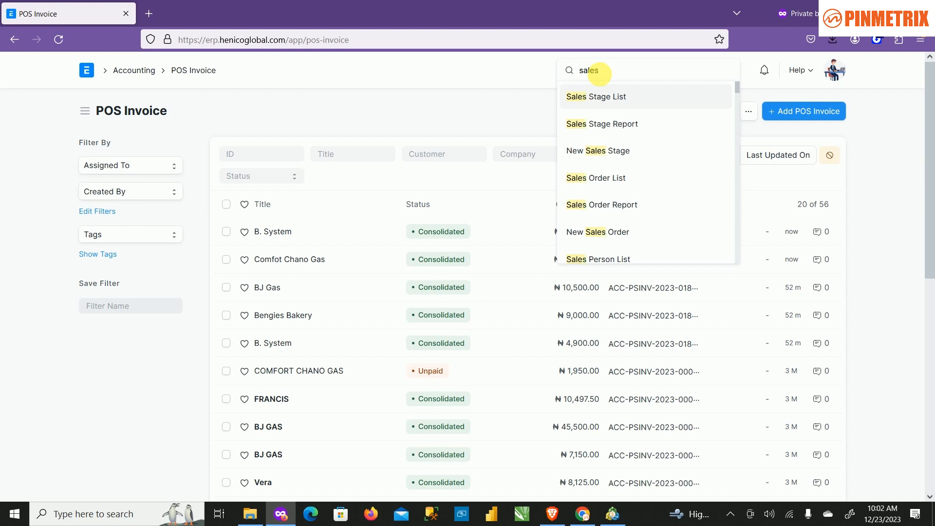
text(invoice)
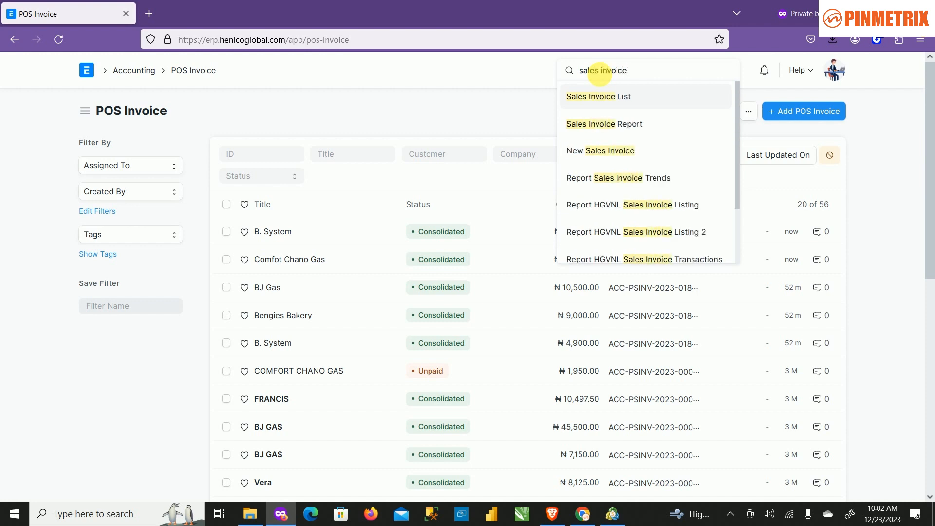
click(588, 97)
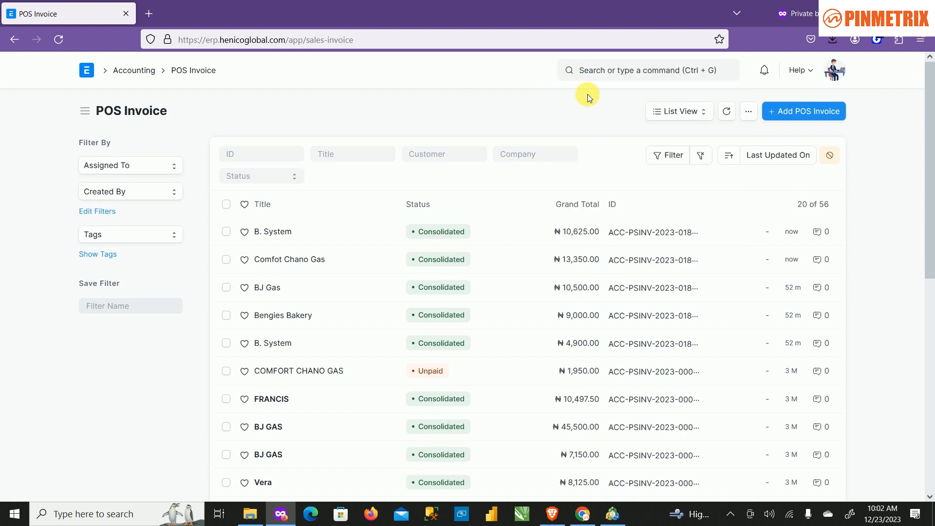
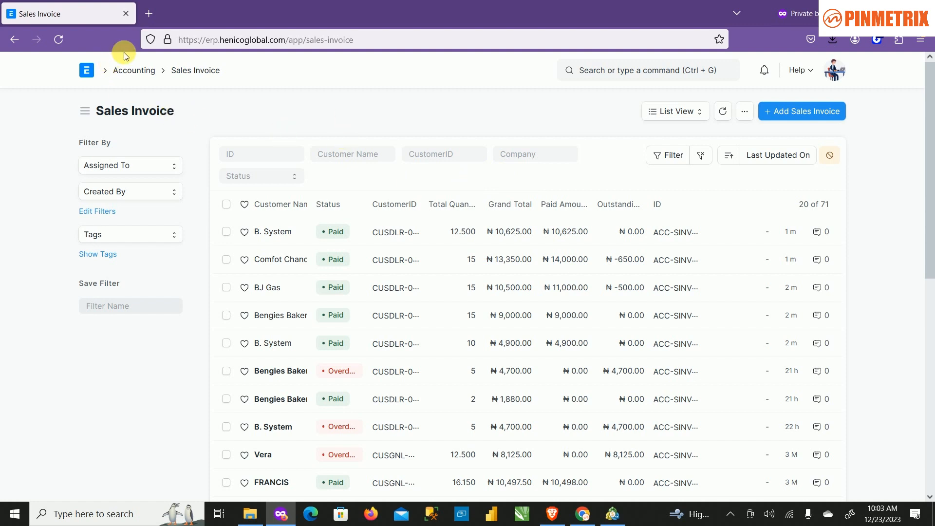
- Open the Accounting workspace and look through its shortcuts, reports and masters
click(140, 72)
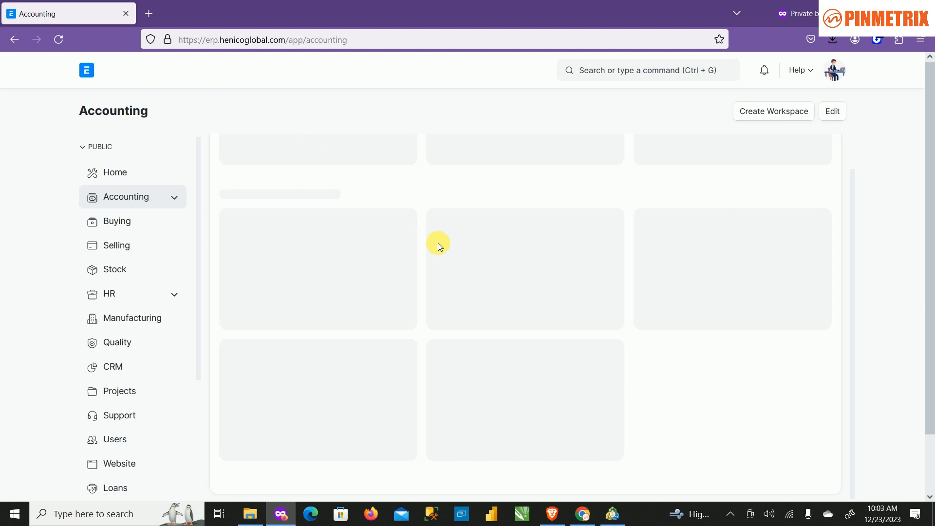
scroll(597, 244, down, 2)
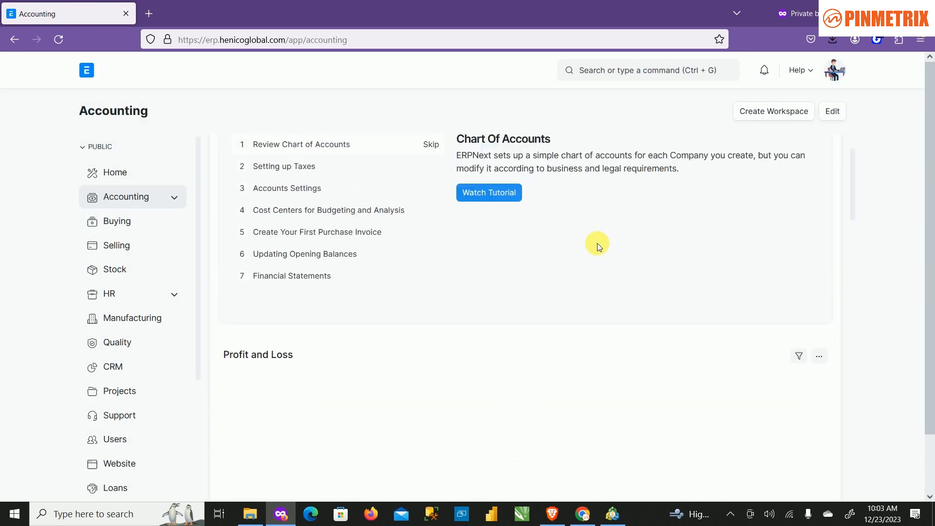
scroll(597, 244, down, 5)
scroll(597, 243, down, 8)
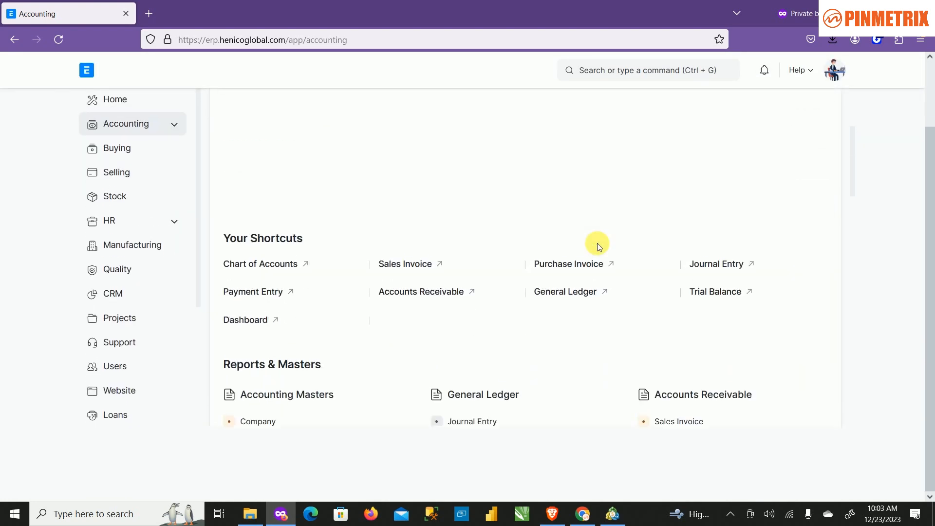
scroll(597, 243, down, 2)
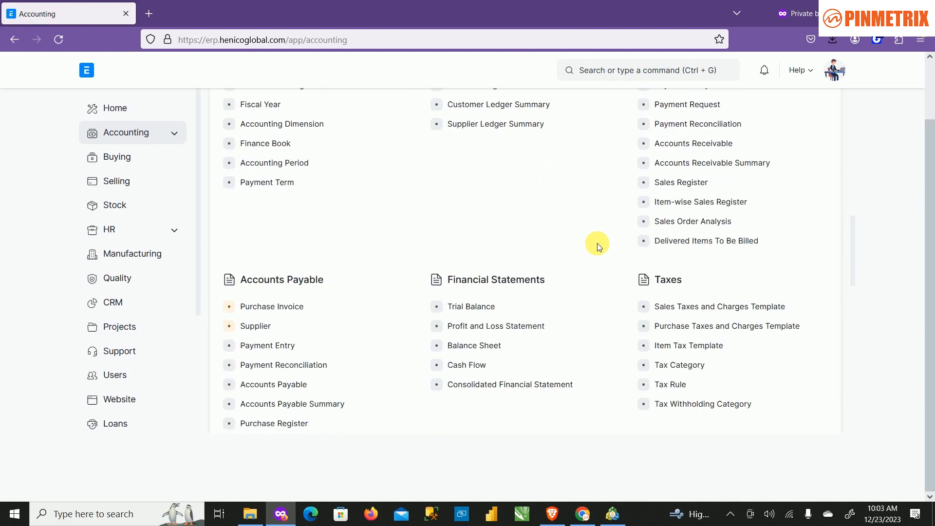
scroll(597, 243, up, 9)
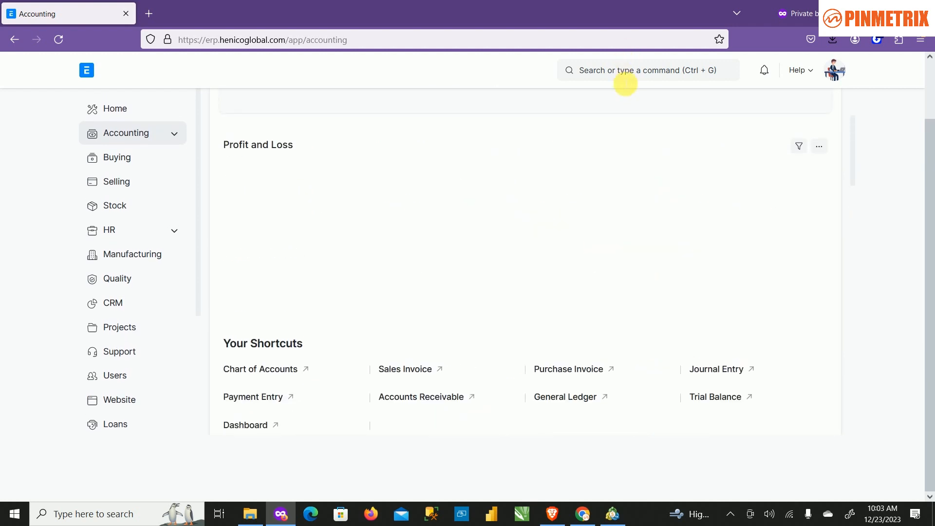
- Search for "projected" and open the Stock Projected Qty report
click(626, 76)
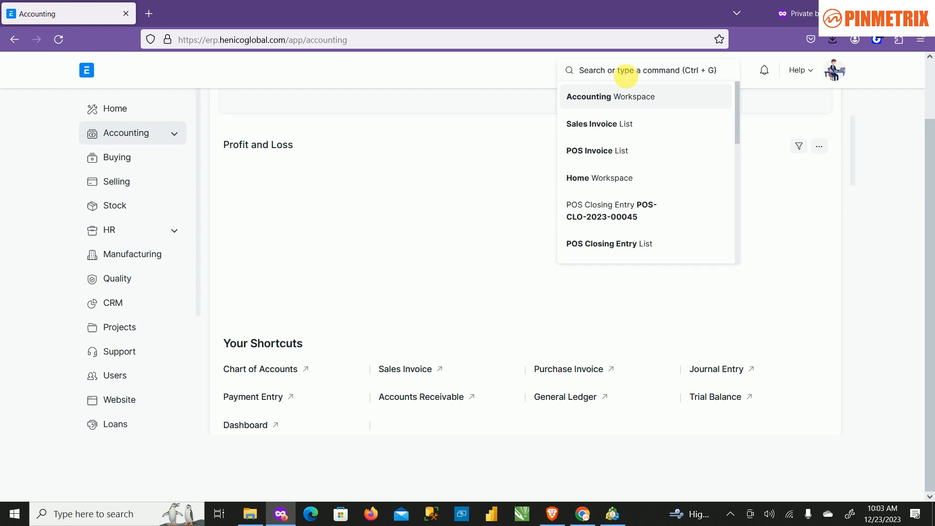
text(proje)
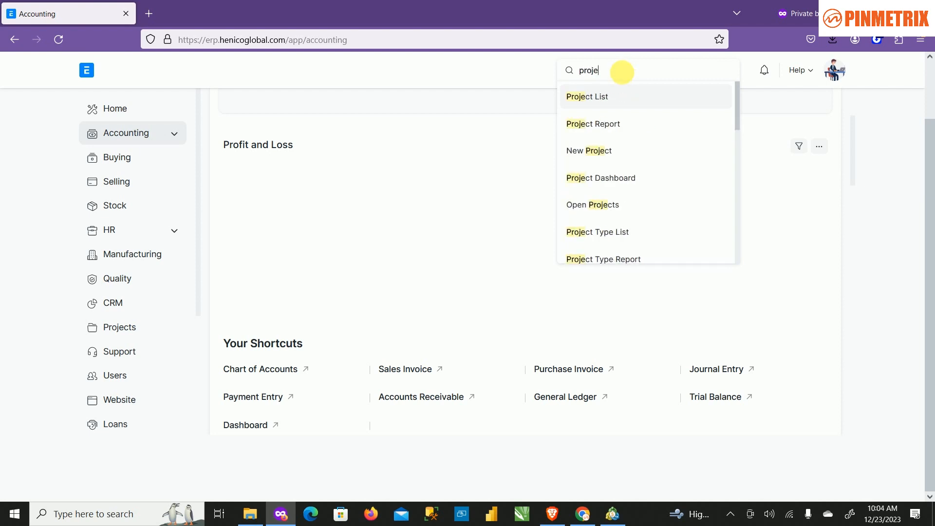
text(cted)
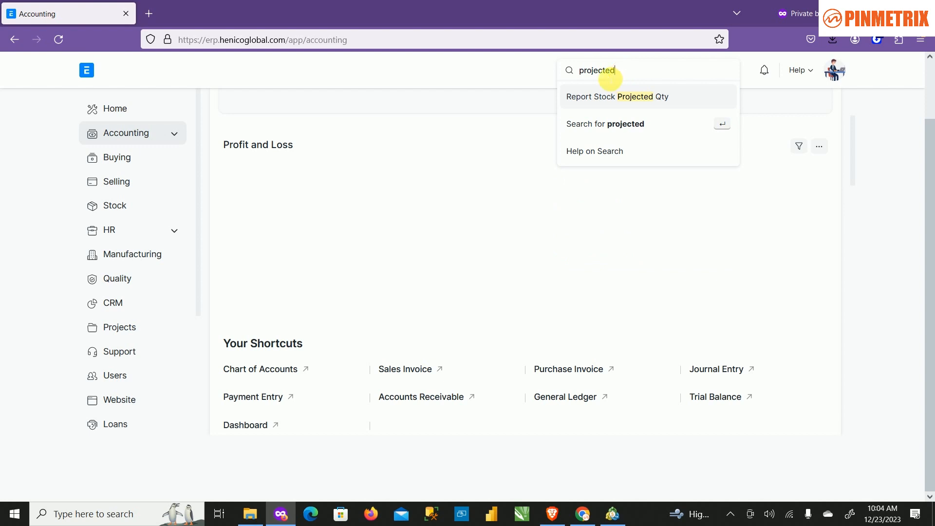
click(605, 98)
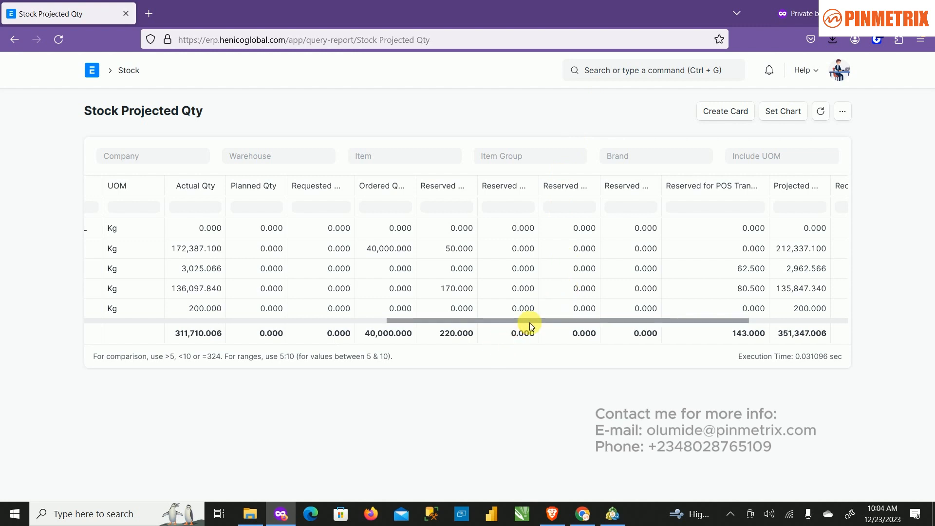
- Refresh the Stock Projected Qty report and compare the POS-reserved, projected and actual quantities of Cooking Gas by warehouse
drag(530, 323, 482, 356)
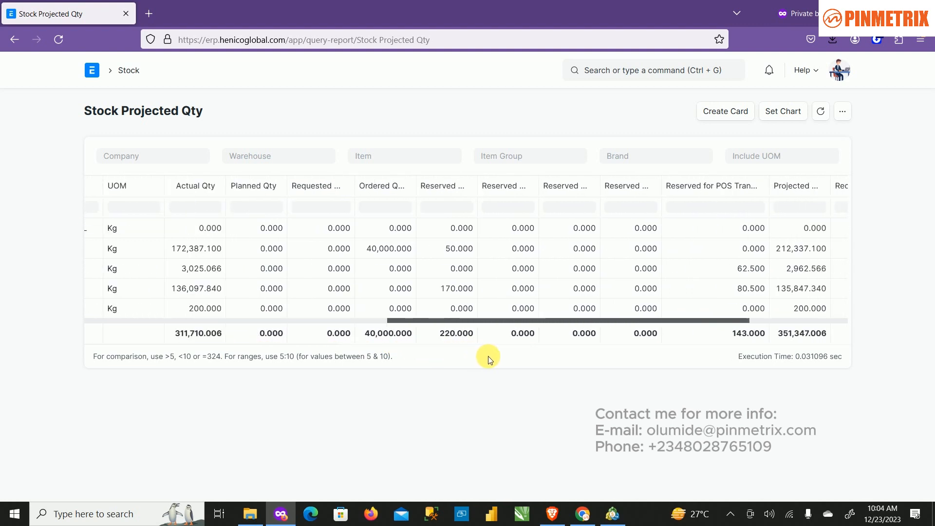
drag(553, 352, 577, 346)
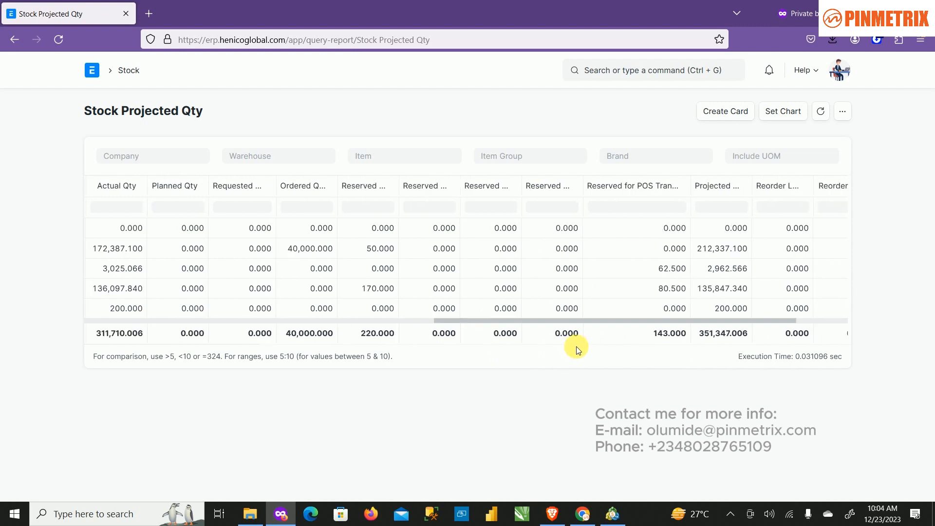
click(823, 113)
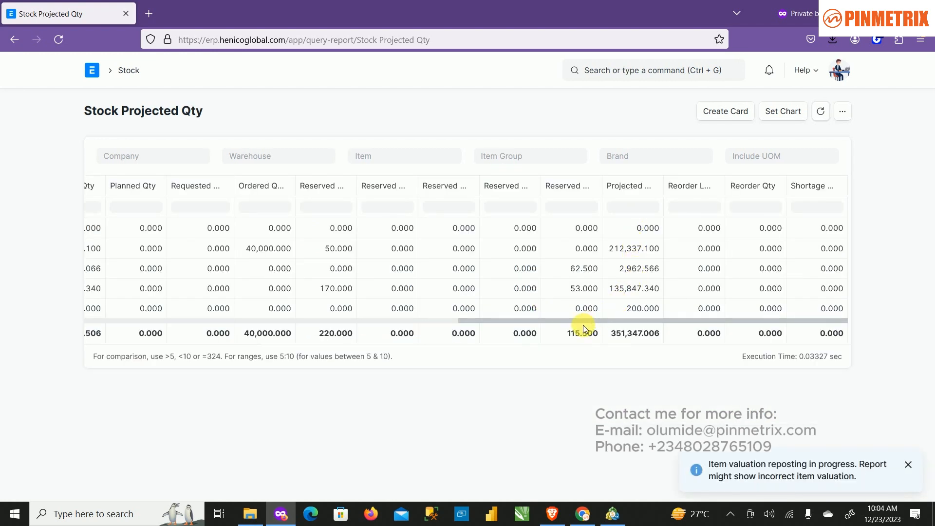
drag(583, 320, 582, 320)
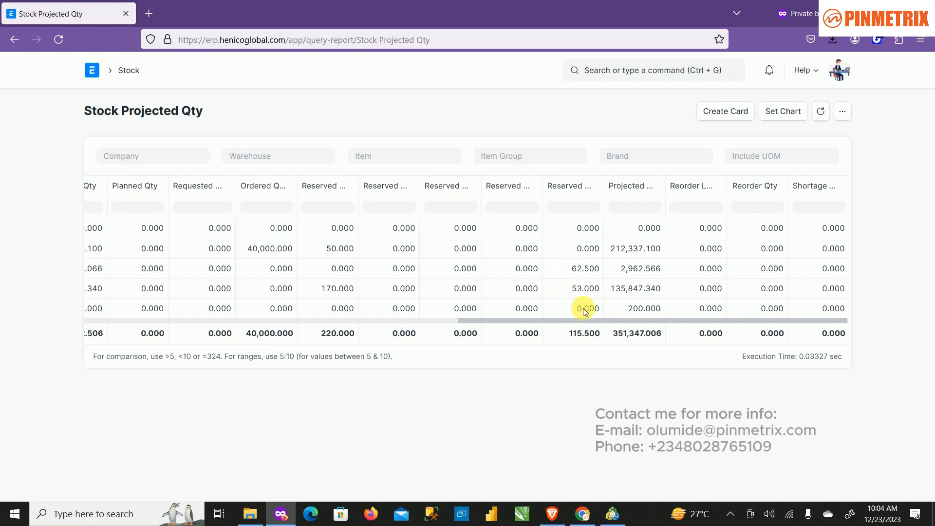
drag(575, 323, 167, 305)
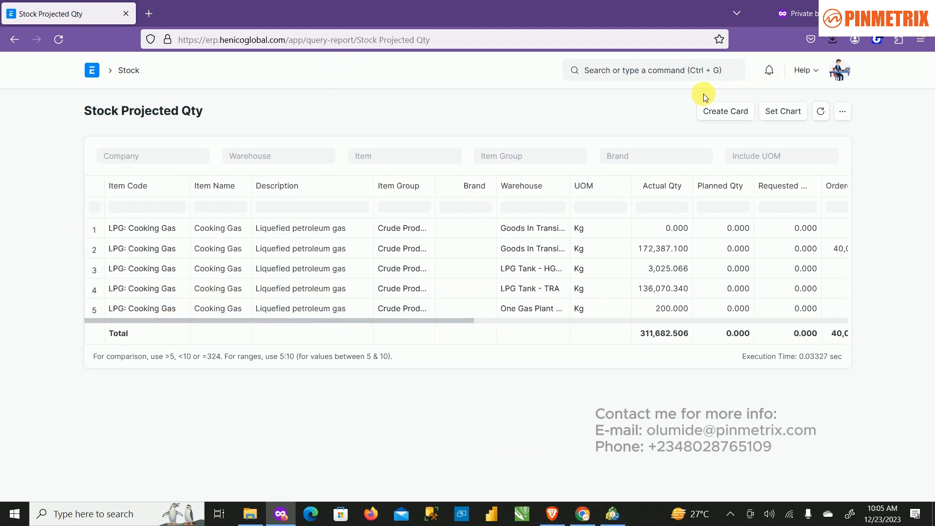
- Search for "pos invoice" and open the POS Invoice list
click(697, 78)
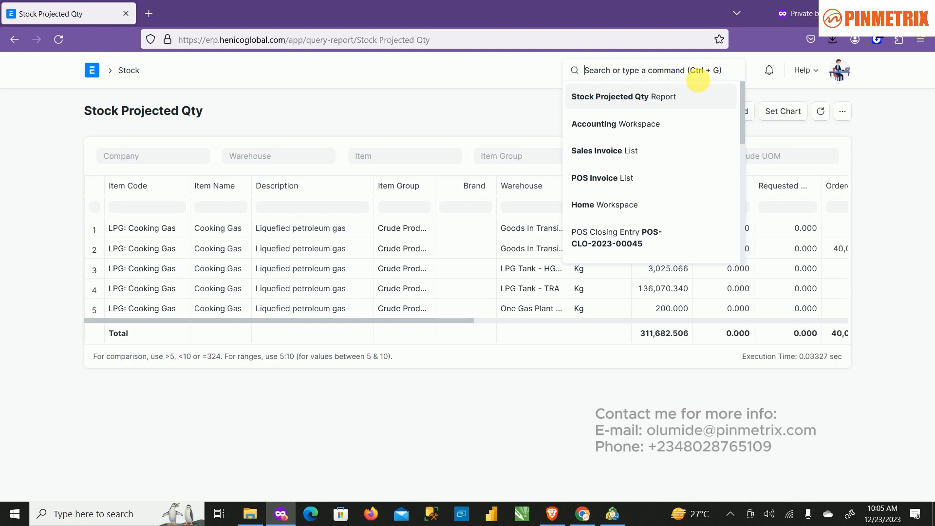
text(sales)
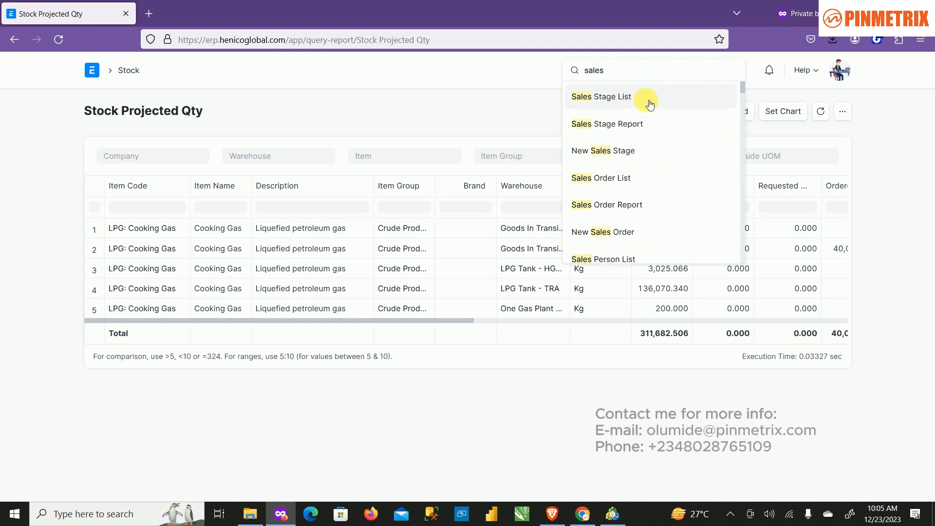
key(BackSpace)
key(BackSpace)
key(BackSpace)
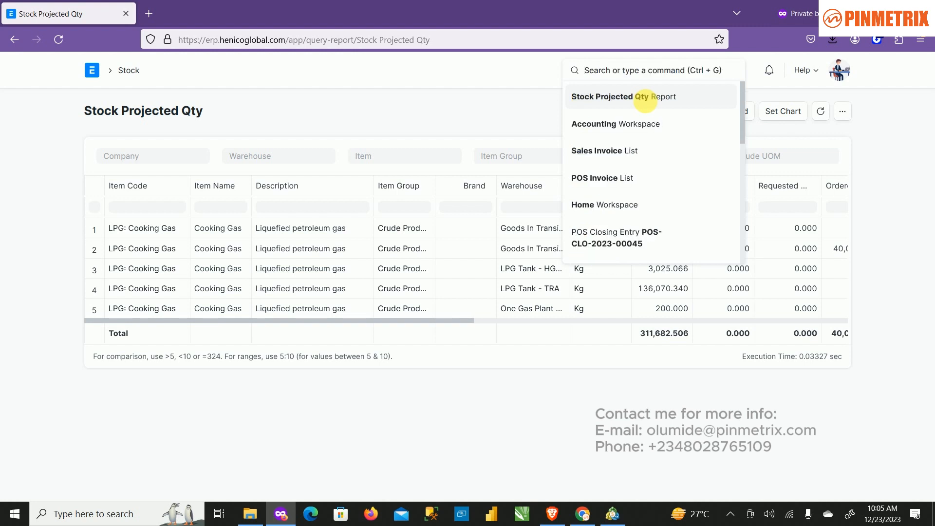
text(pos)
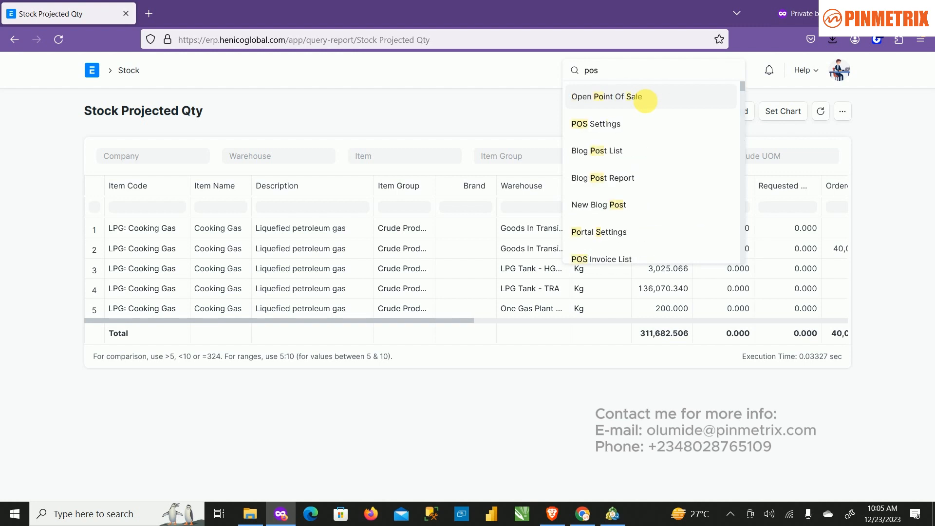
text( invoice)
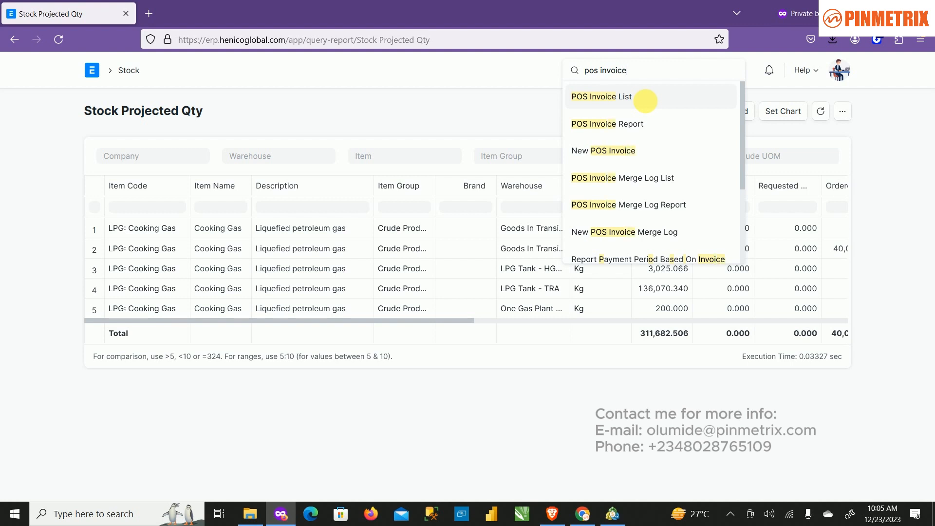
click(622, 96)
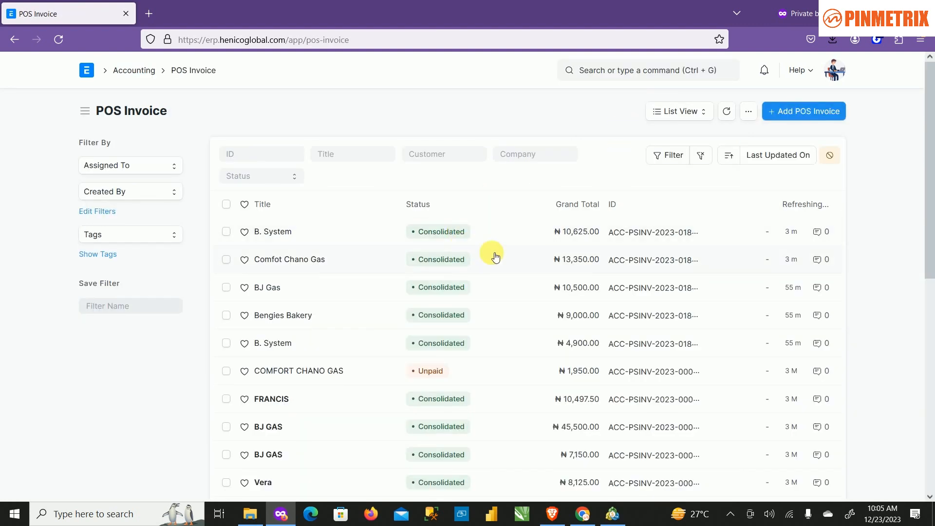
- Open the newest consolidated POS invoice, check which documents can be created from it, and return to the POS Invoice list
click(282, 236)
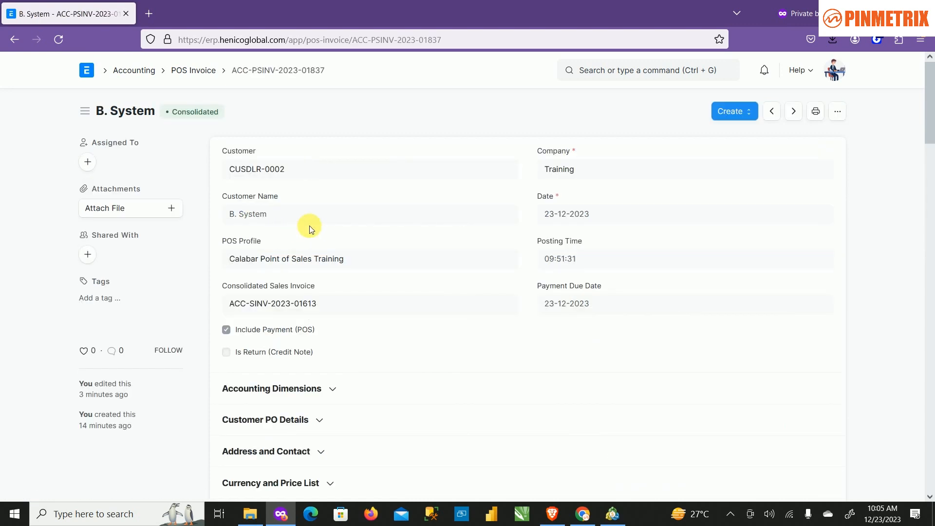
click(750, 113)
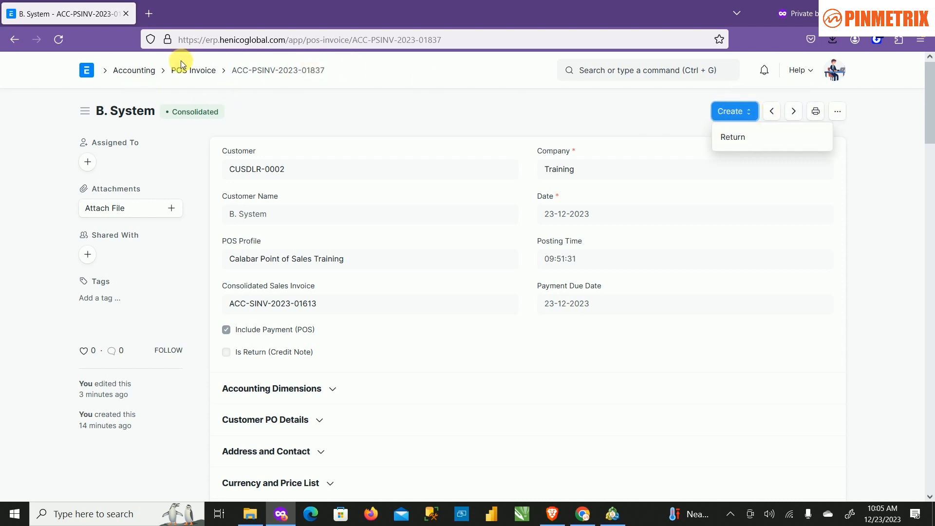
click(194, 77)
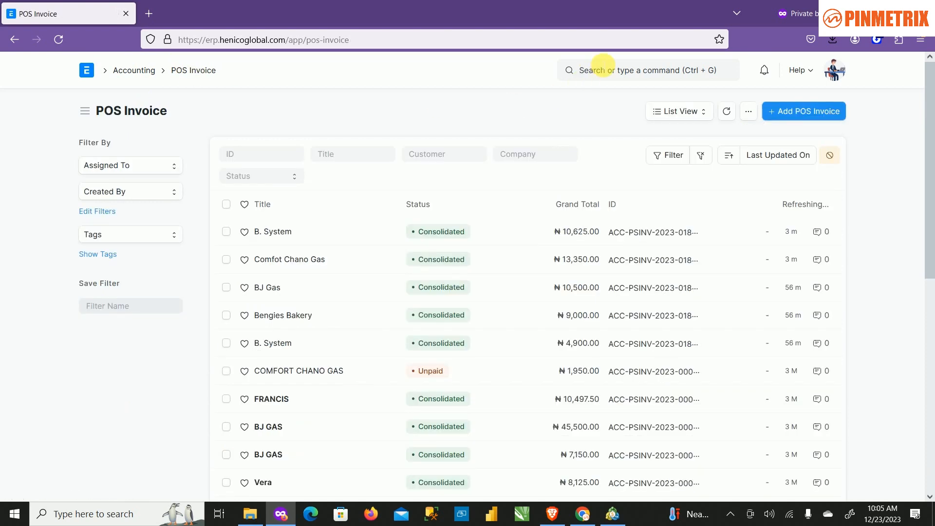
- Search for "sales invoice" and open the Sales Invoice list
click(596, 68)
text(sales)
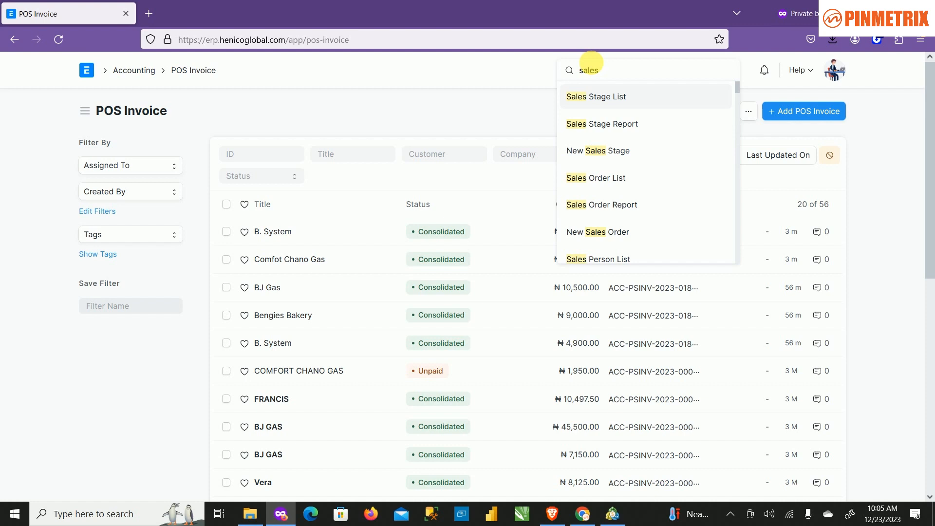
text( invoice)
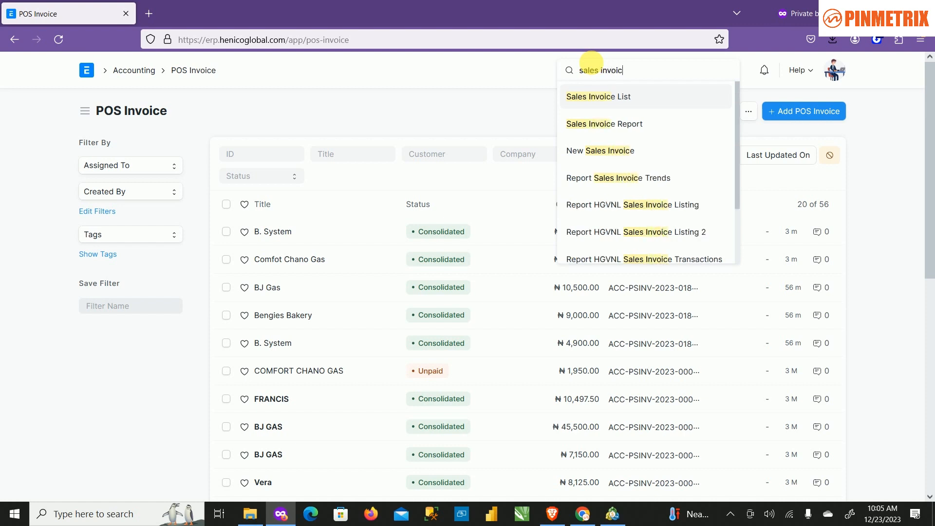
click(583, 99)
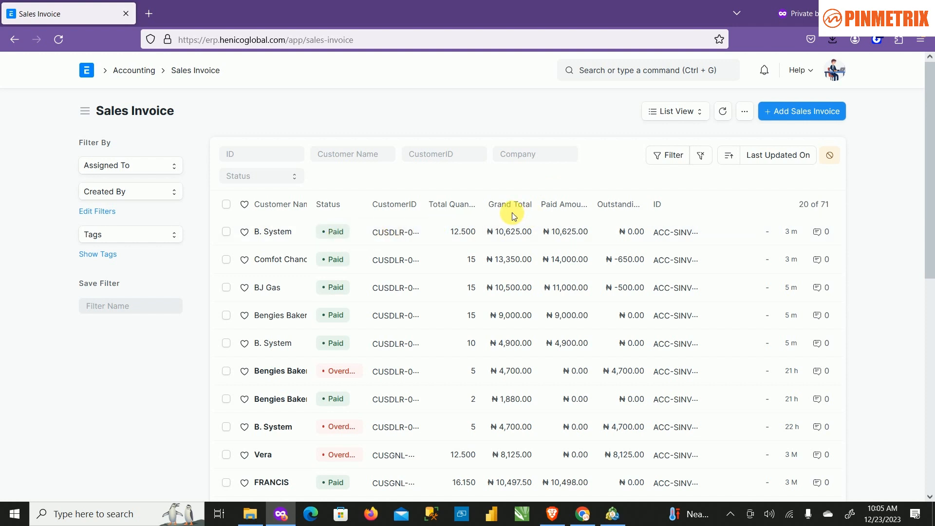
- Open the newest consolidated sales invoice and review its details, source warehouse and item rows
click(273, 233)
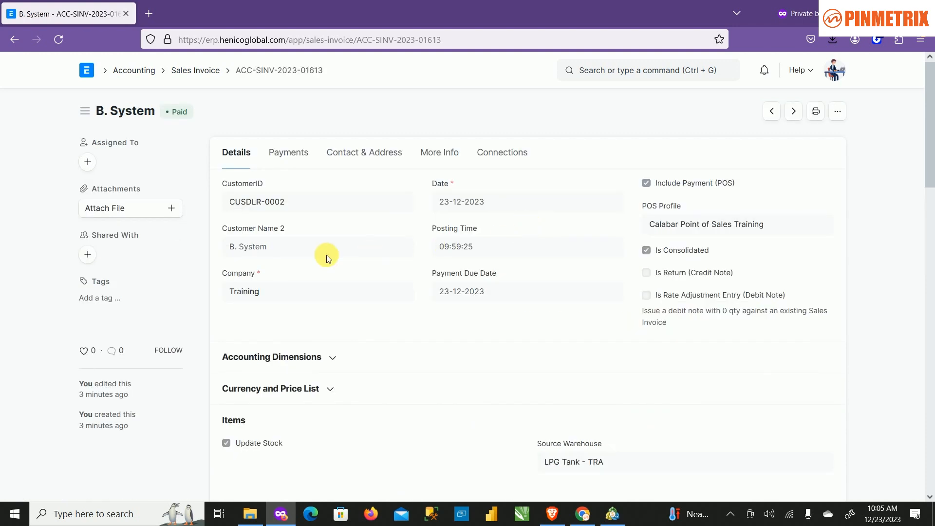
scroll(552, 344, down, 1)
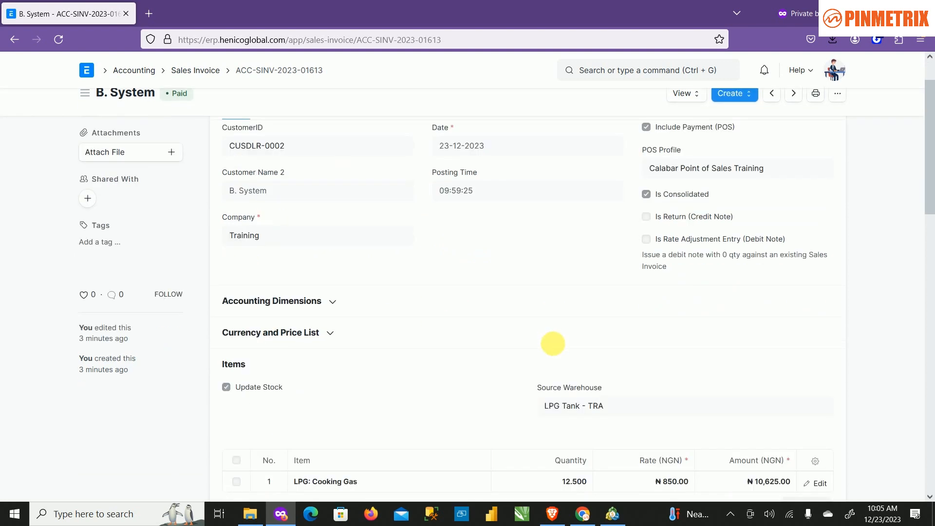
scroll(553, 343, down, 2)
scroll(553, 343, up, 4)
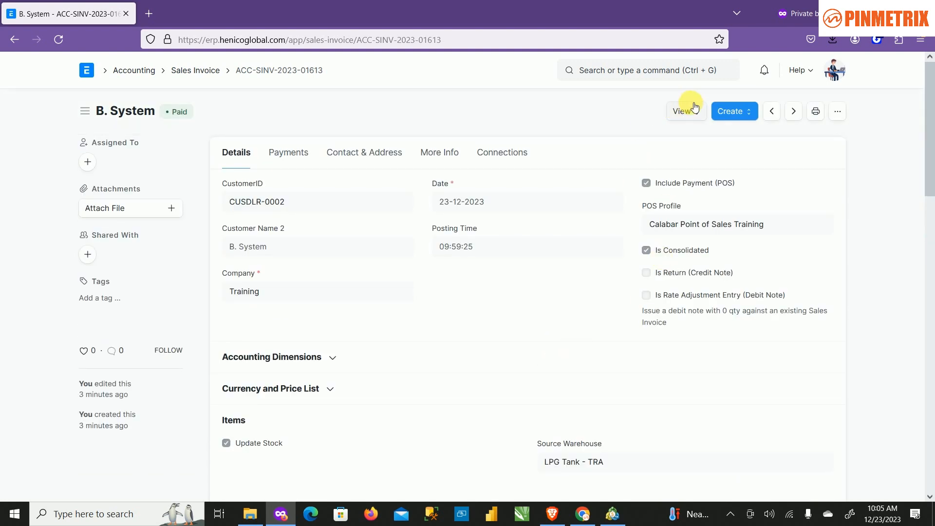
- Open the sales invoice's accounting ledger and widen the Account column to read the full account names
click(689, 113)
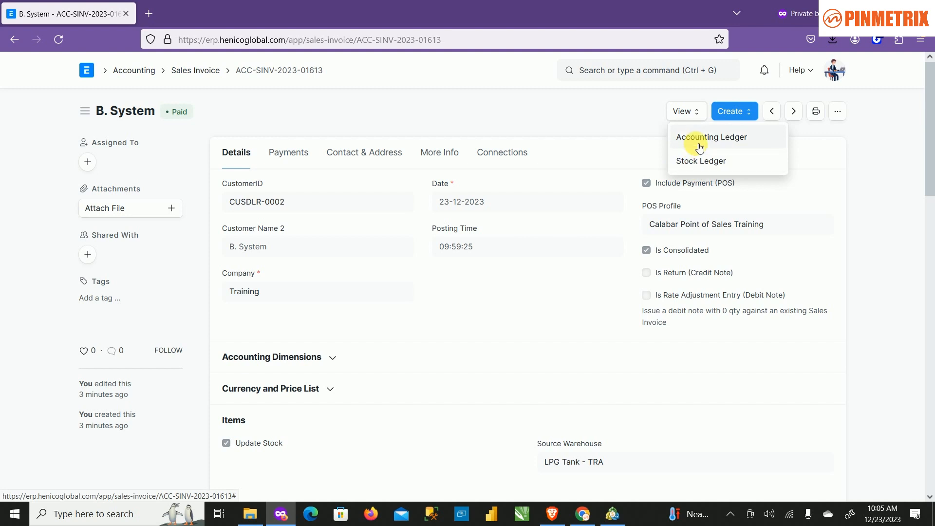
click(700, 148)
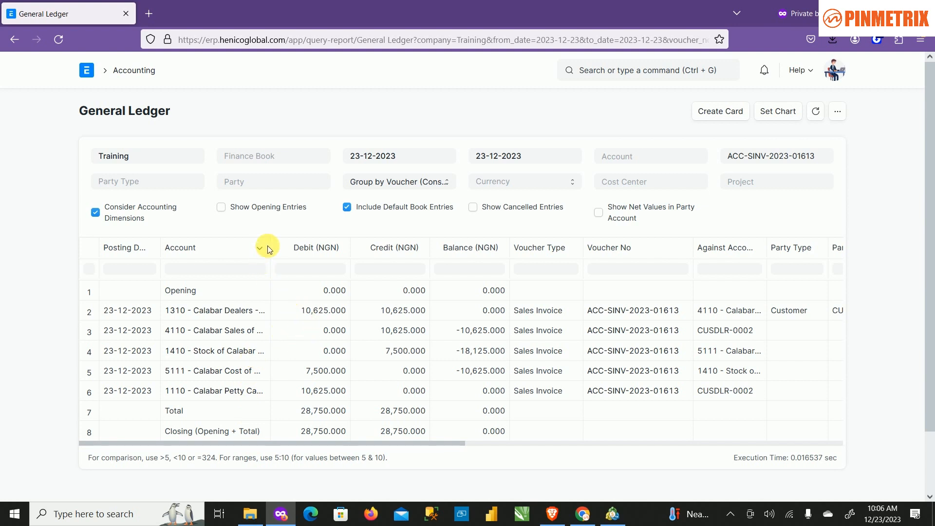
drag(270, 248, 332, 272)
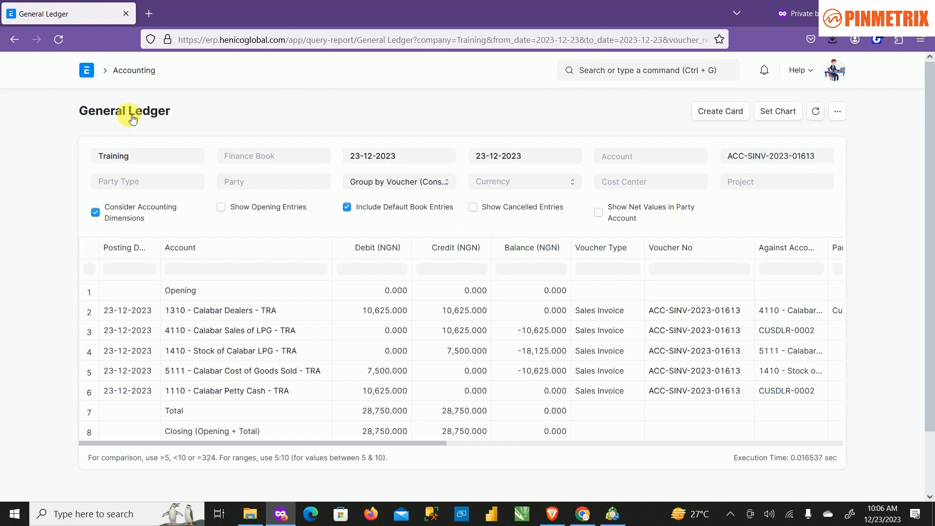
- Return to Home, search for "pos" and open Point of Sale to view the POS opening entry form, leaving it without submitting
click(87, 72)
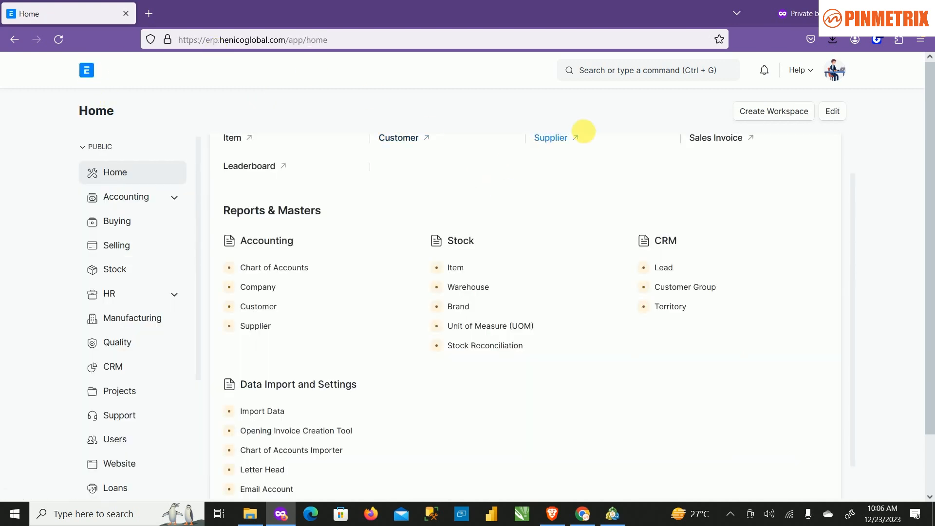
click(603, 74)
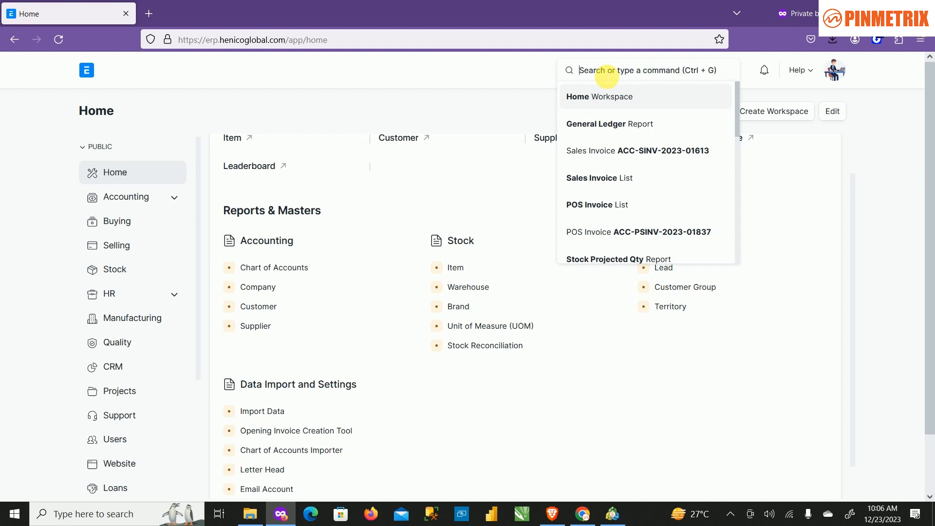
text(sales)
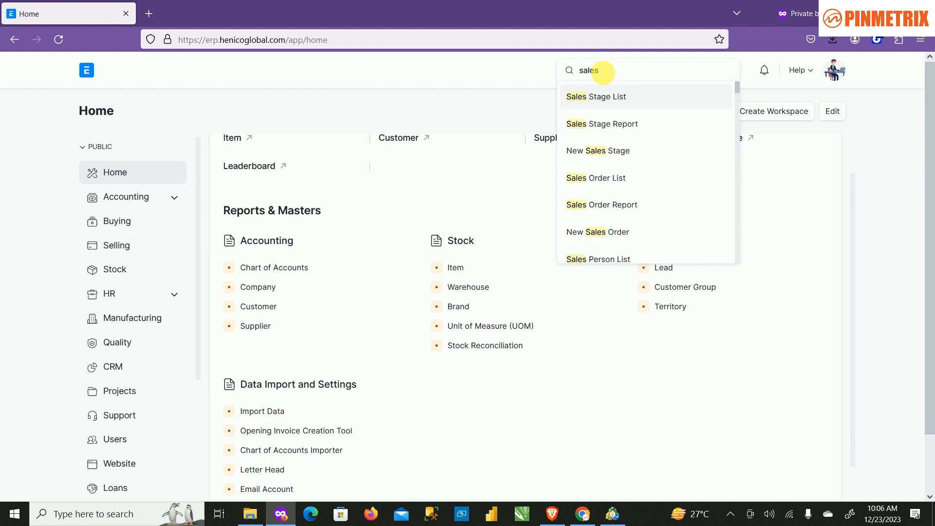
key(BackSpace)
key(BackSpace)
key(BackSpace)
key(BackSpace)
key(BackSpace)
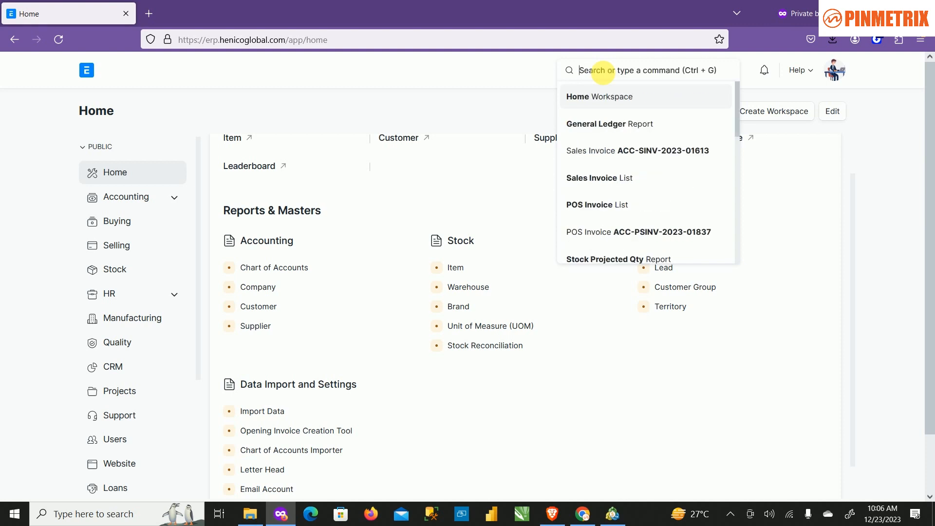
text(pos)
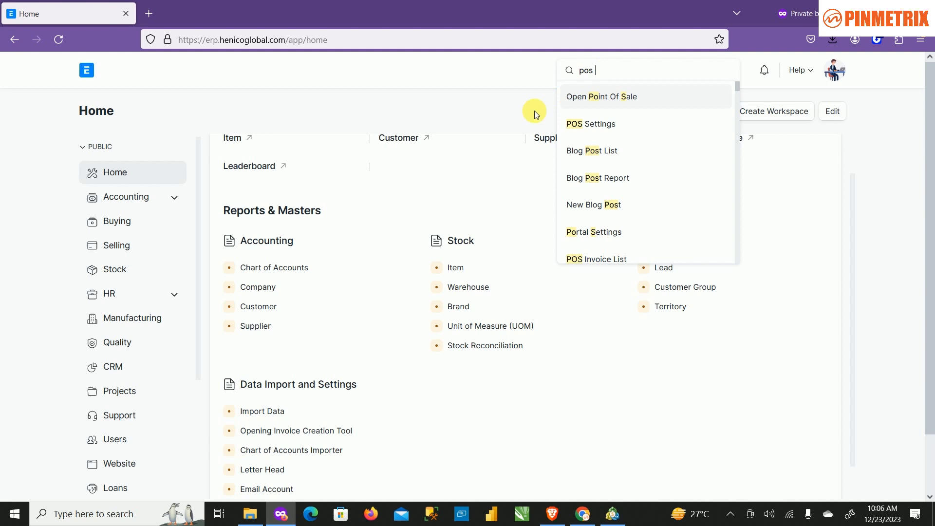
click(573, 96)
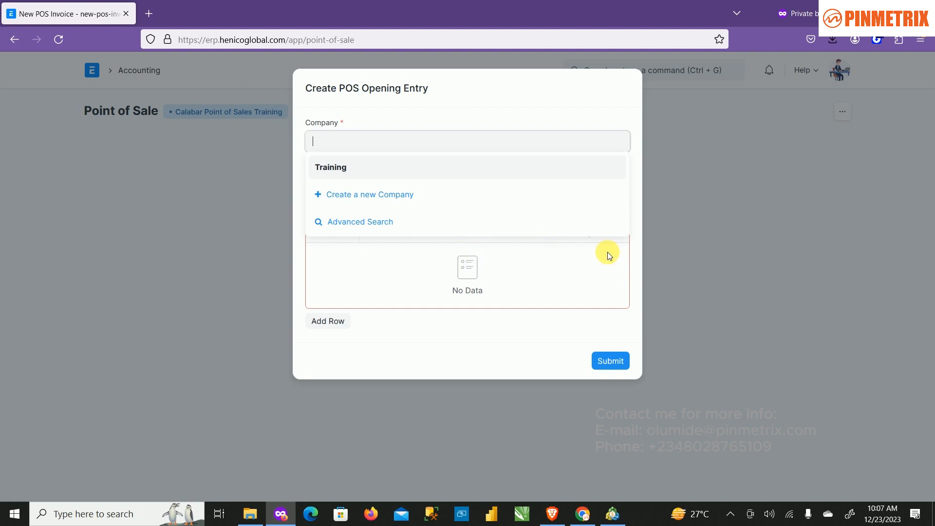
click(678, 308)
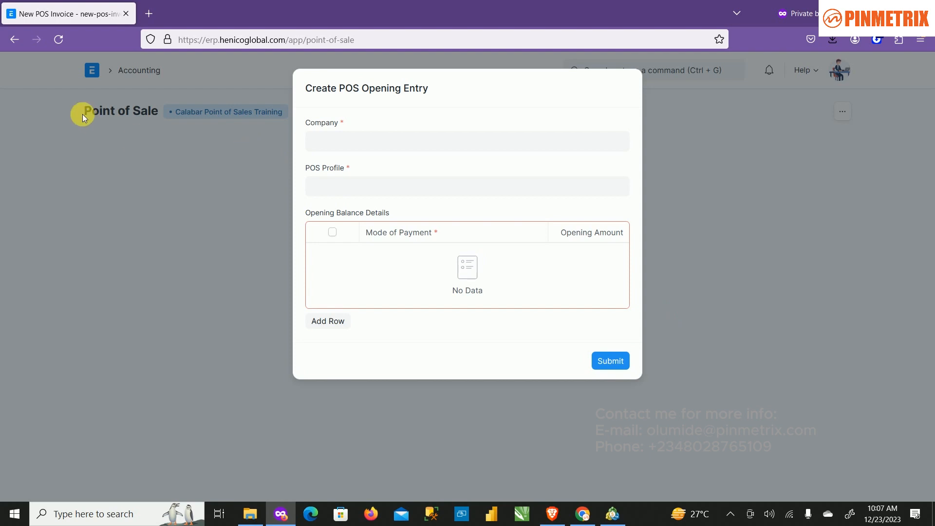
click(13, 44)
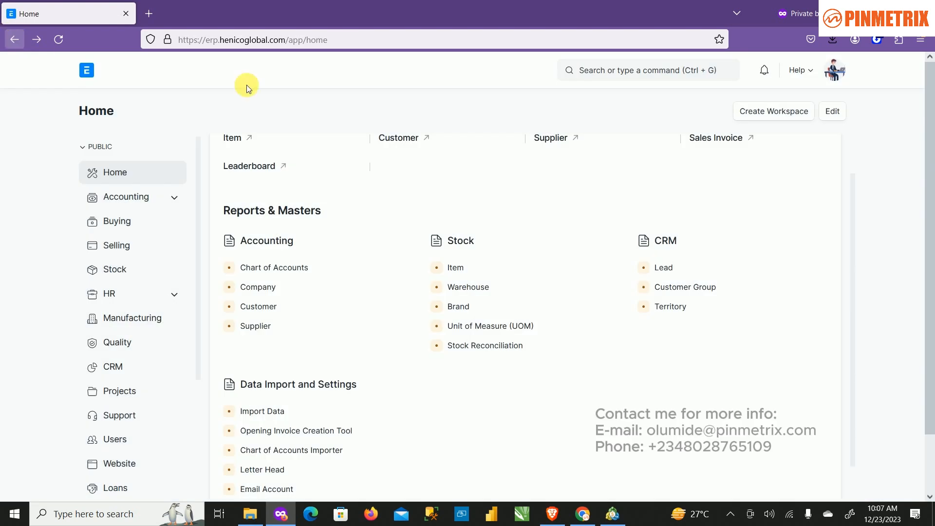